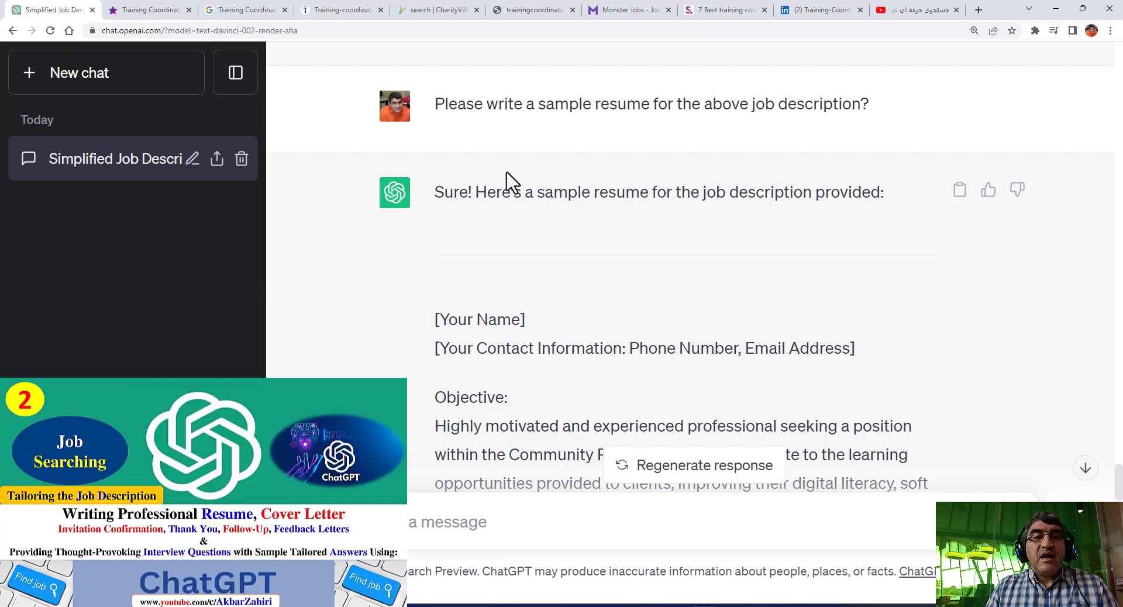
Step: Reuse the earlier resume prompt in the message box, changing 'above' to 'following'
drag(436, 104, 869, 118)
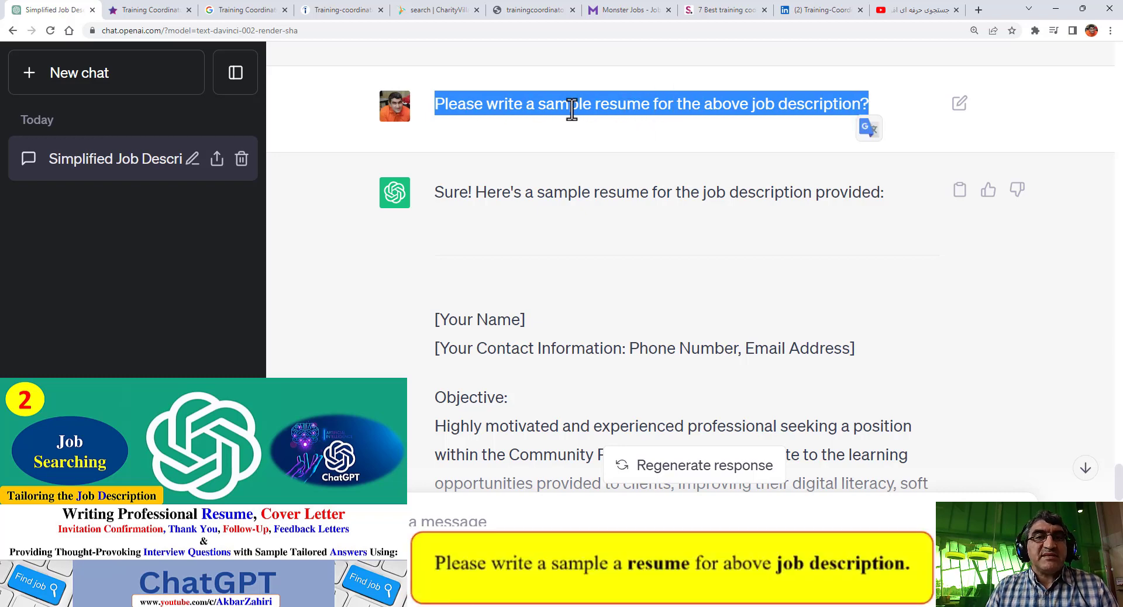
right_click(734, 108)
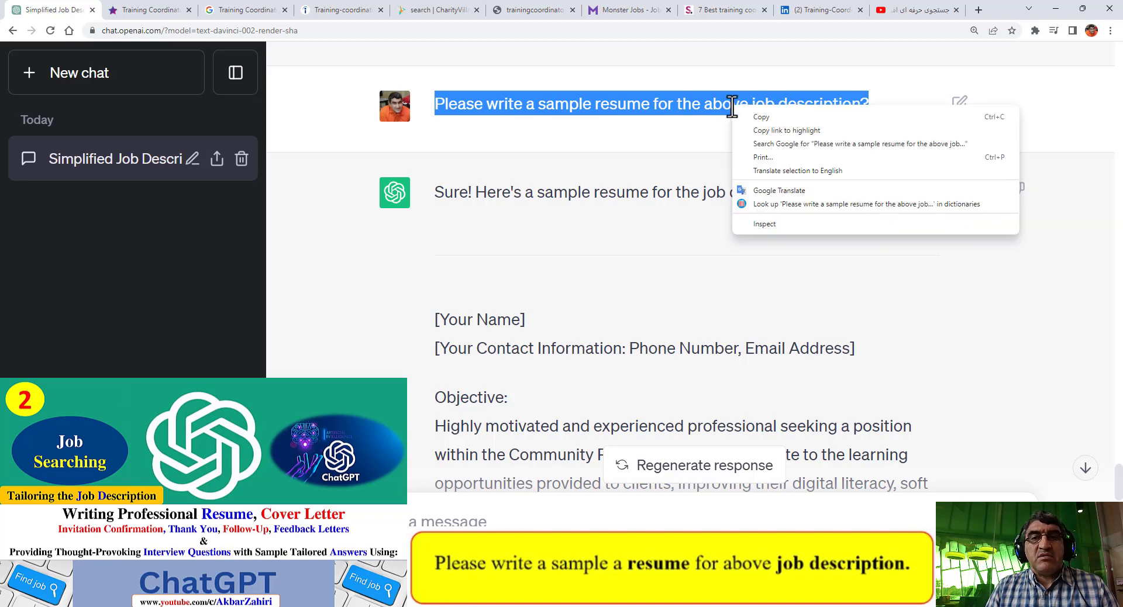
click(762, 118)
click(466, 518)
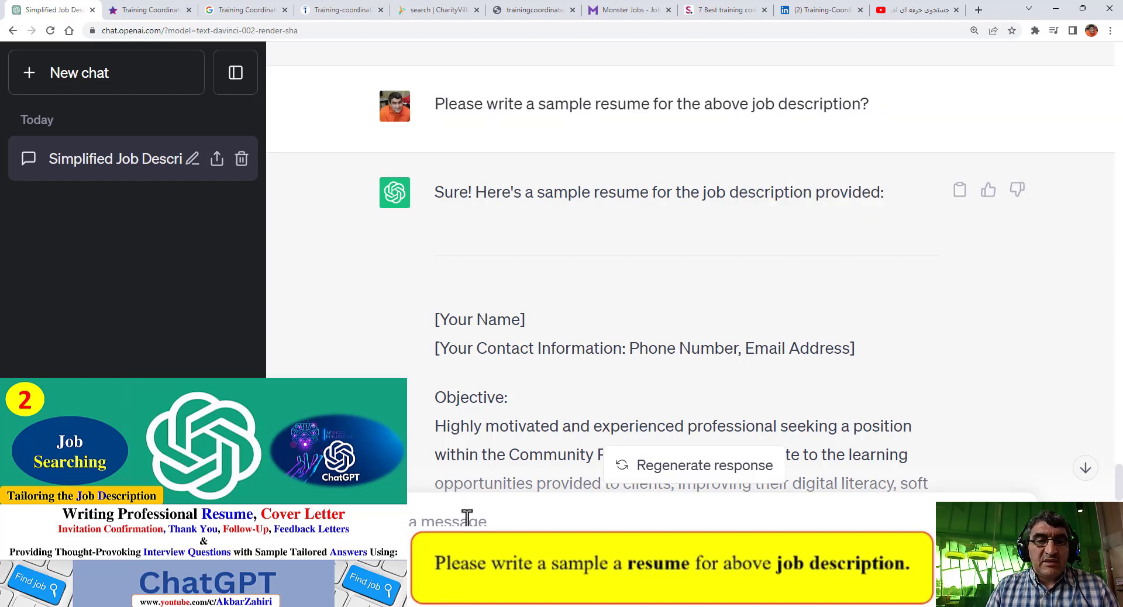
key(ctrl+v)
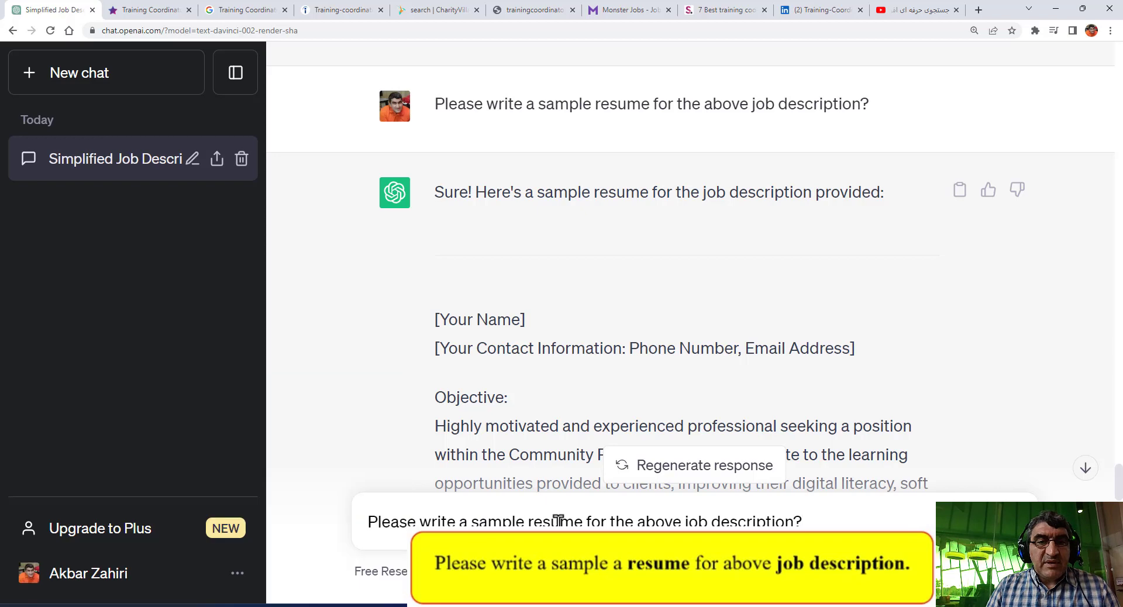
drag(638, 517, 688, 519)
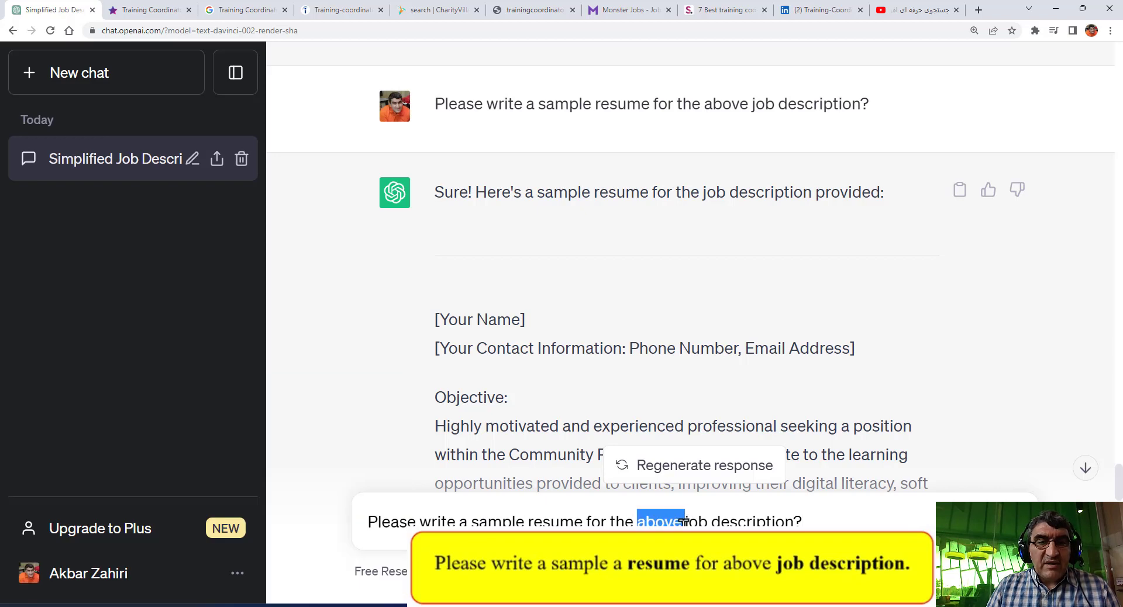
text(following)
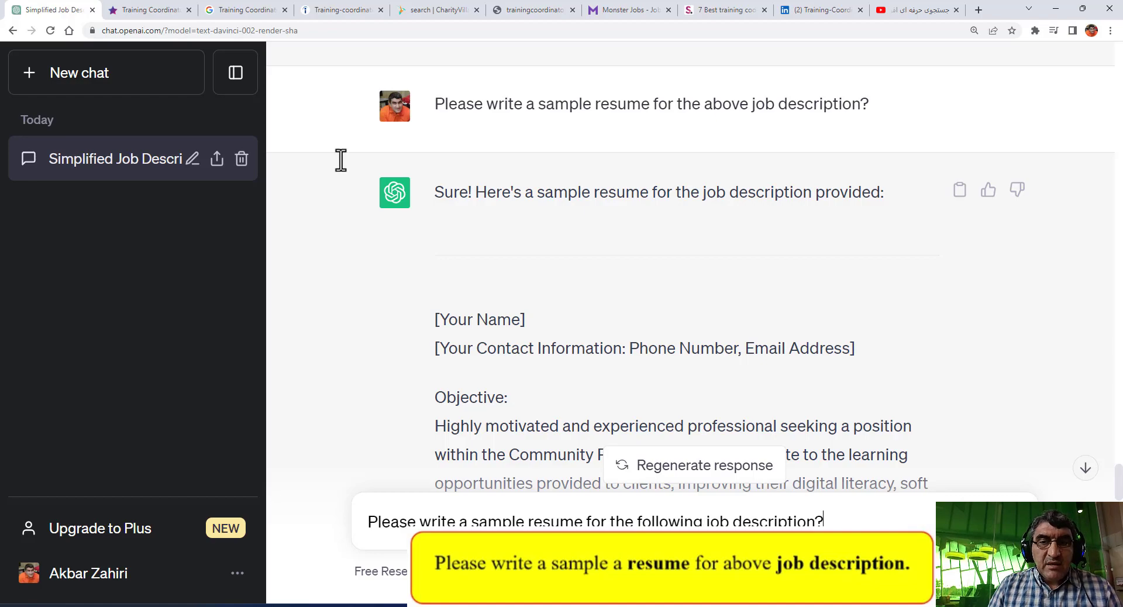
key(ctrl+Tab)
Step: Paste the posting's job description text into the ChatGPT prompt, then undo that paste
drag(140, 432, 351, 488)
scroll(263, 534, down, 10)
right_click(275, 124)
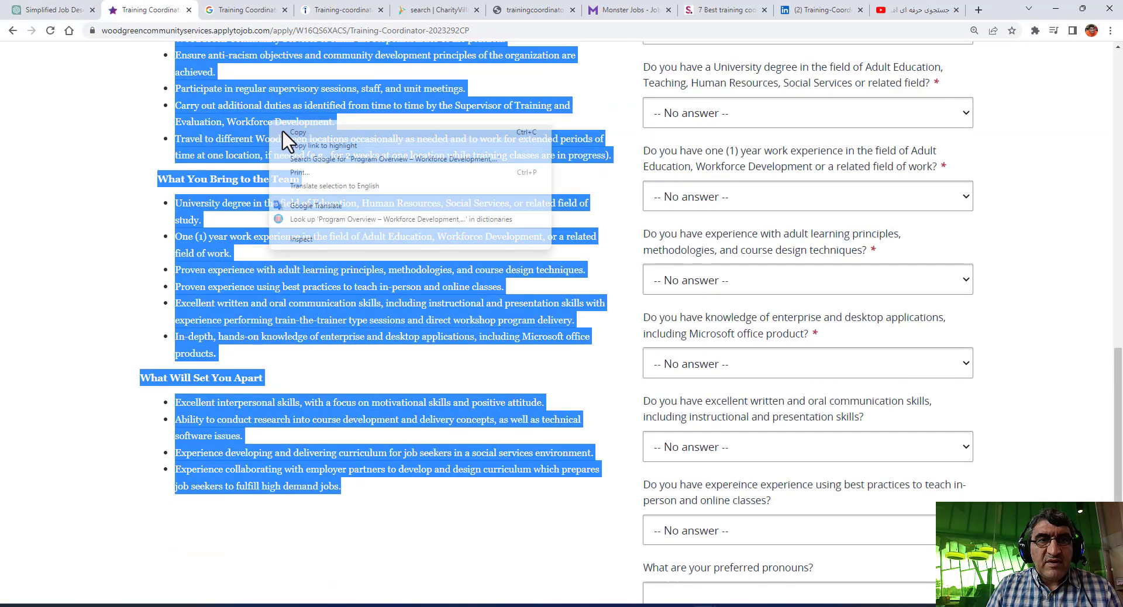
click(293, 132)
click(56, 10)
click(846, 521)
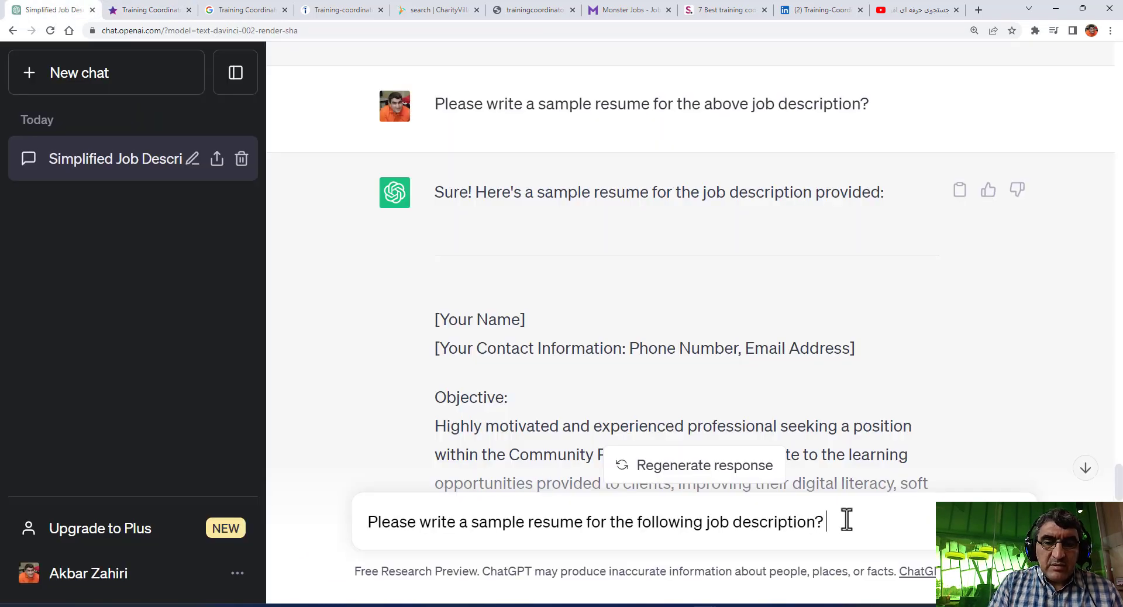
key(ctrl+v)
scroll(848, 518, up, 1)
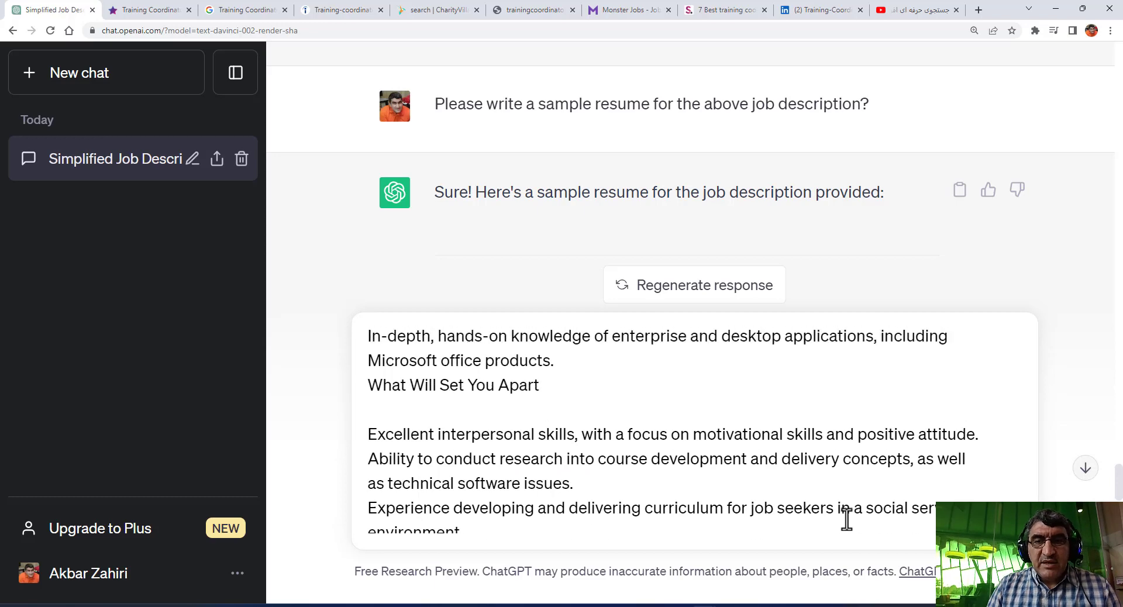
key(ctrl+z)
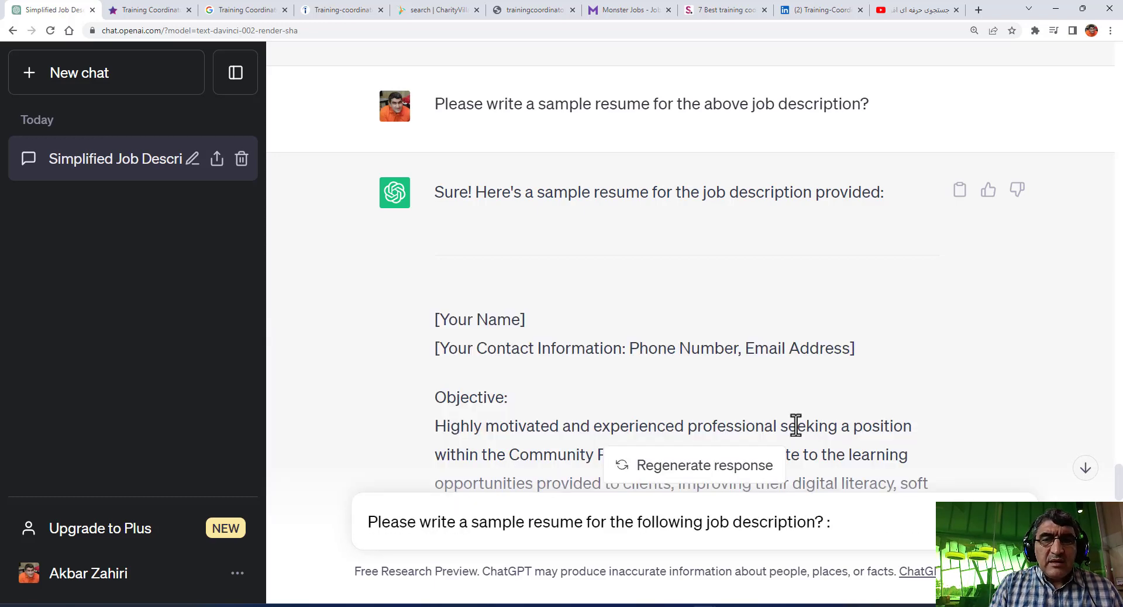
Step: Copy the job posting's web address from the address bar and return to ChatGPT
click(167, 13)
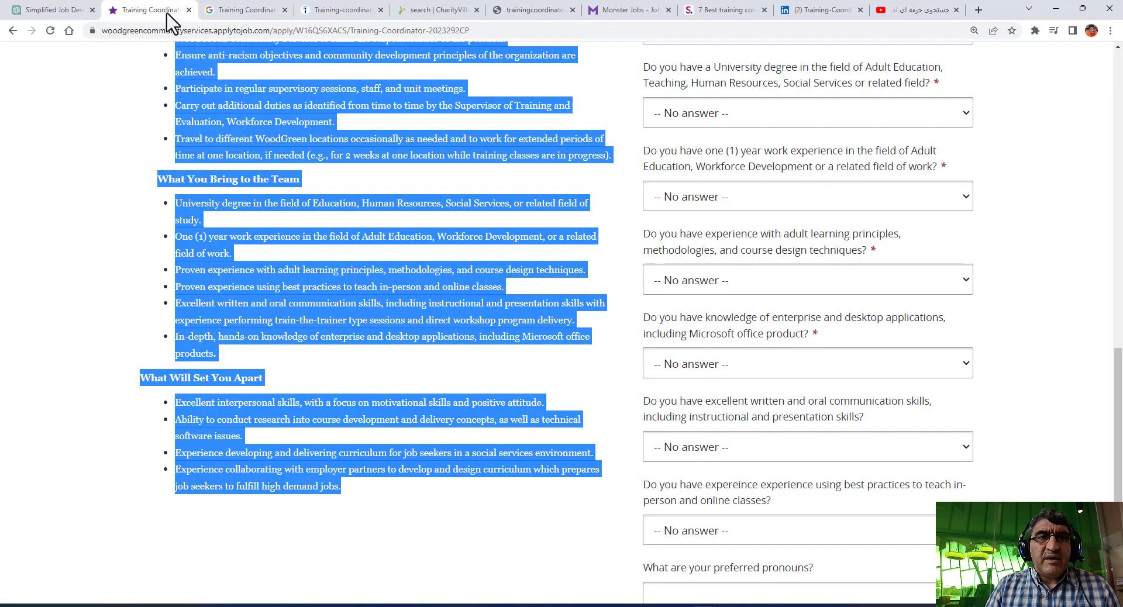
click(255, 32)
right_click(296, 31)
click(336, 96)
click(341, 33)
triple_click(341, 32)
right_click(337, 34)
click(362, 119)
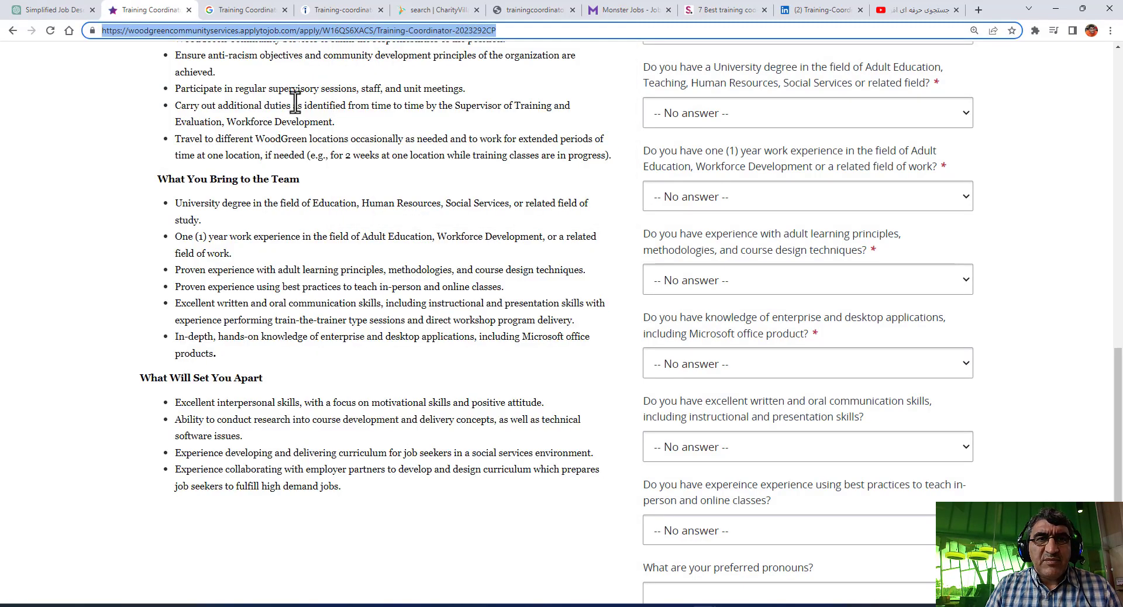
click(87, 10)
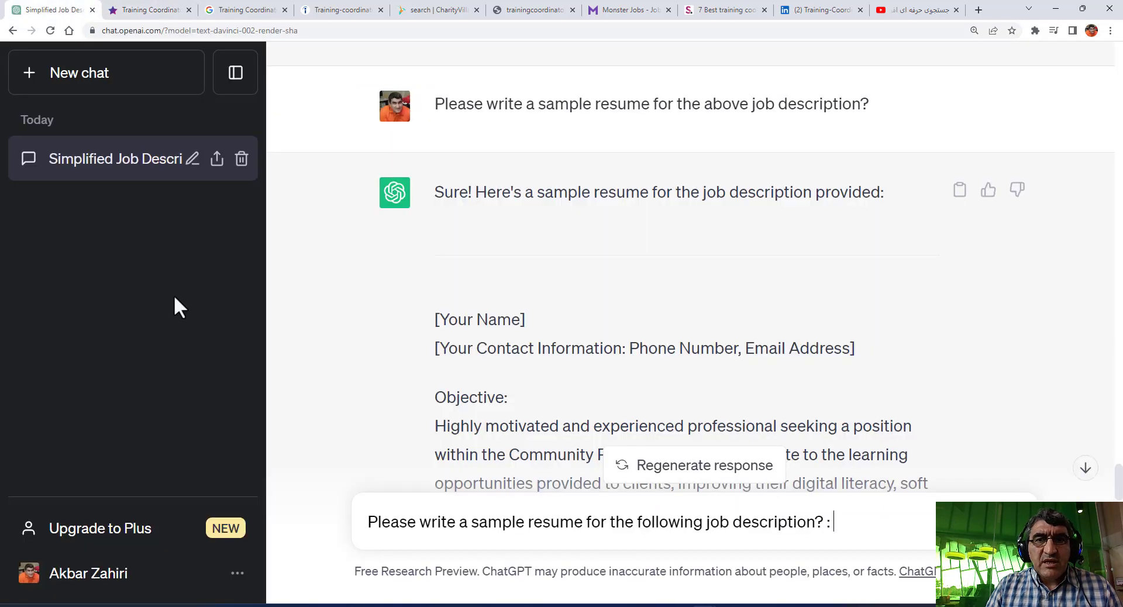
Step: Send the posting URL after the prompt, reworded to 'in the following job description link'
click(840, 522)
key(ctrl+v)
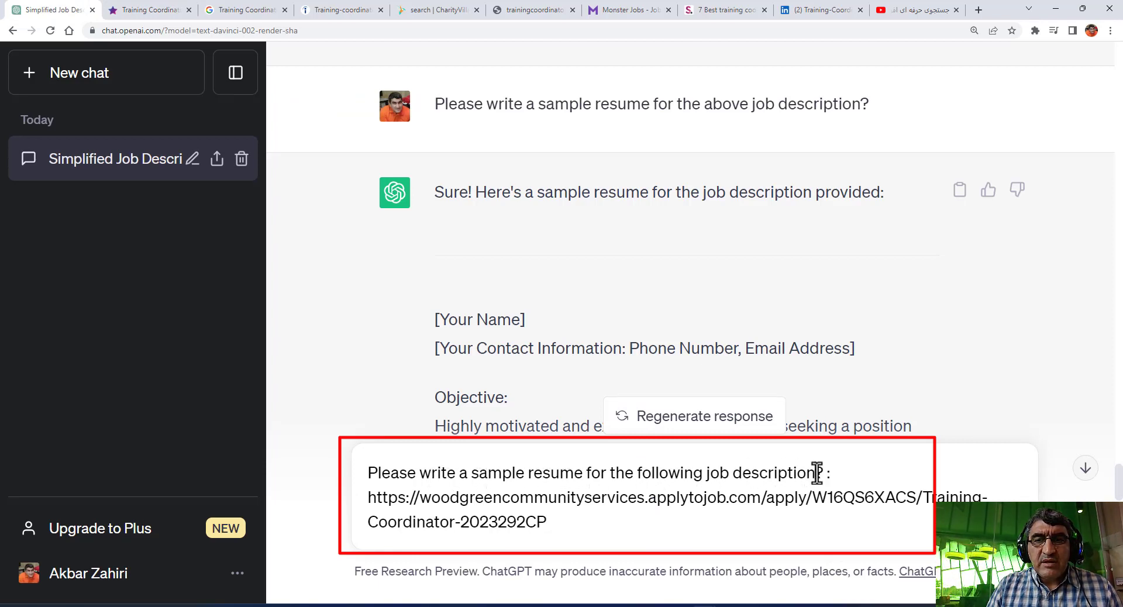
double_click(592, 472)
text(ba)
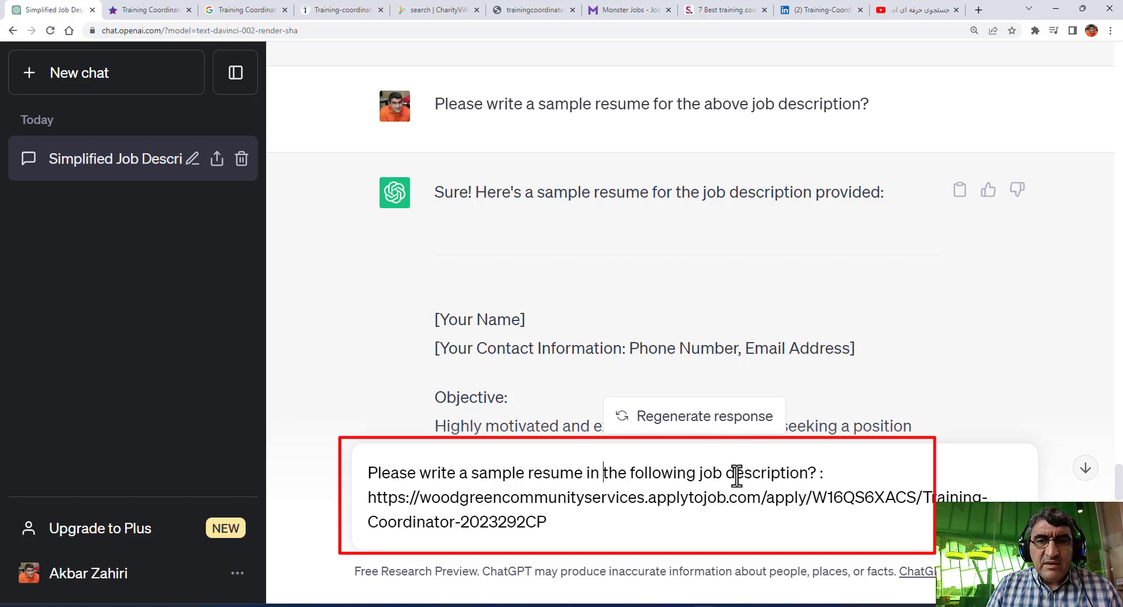
click(812, 474)
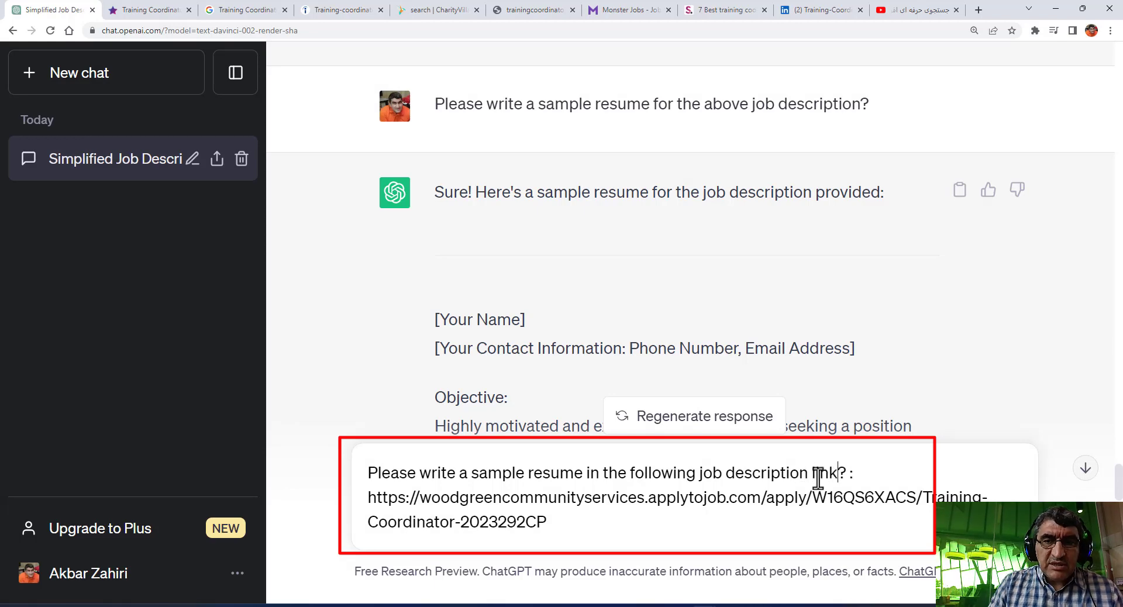
key(Return)
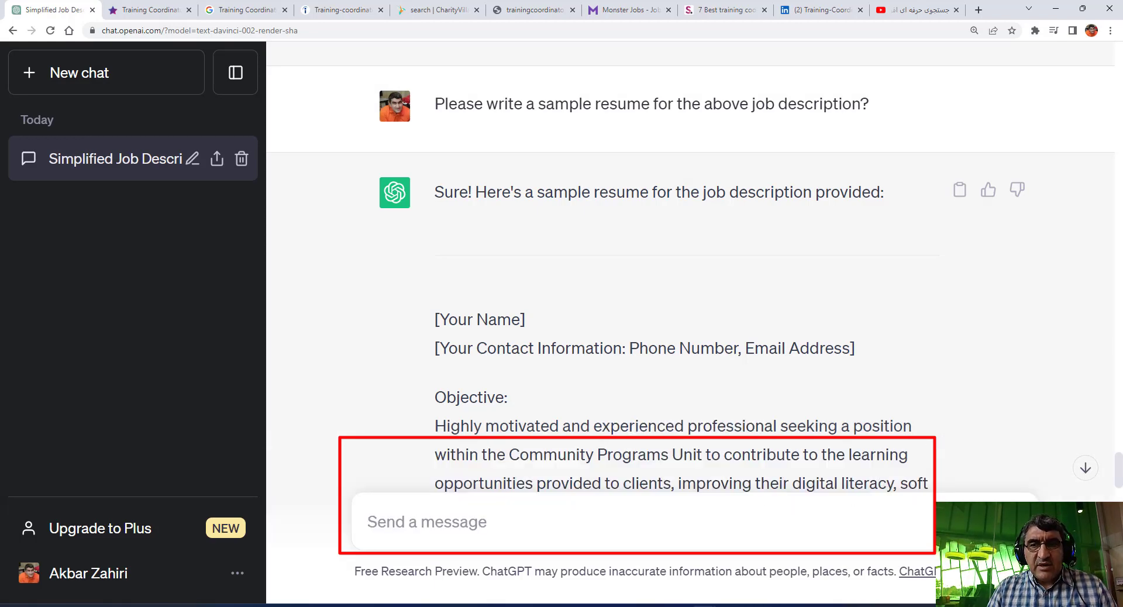
Step: Jump to the bottom of the chat to see the latest sample resume reply
click(1083, 472)
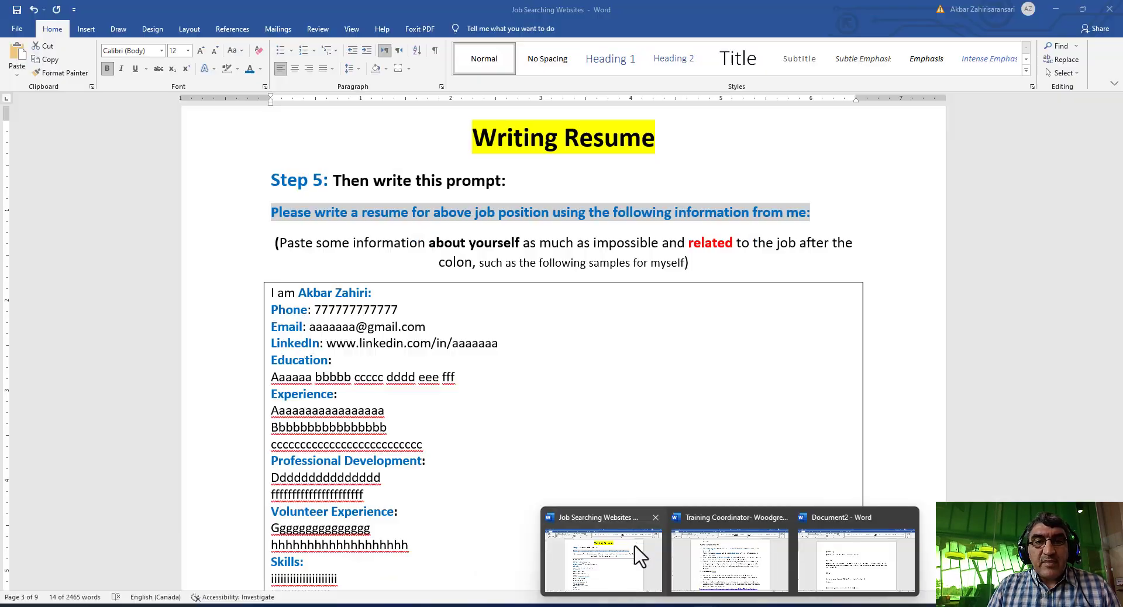
Step: Review the Step 5 prompt 'using the following information' in the Job Searching Websites guide
click(641, 554)
click(558, 243)
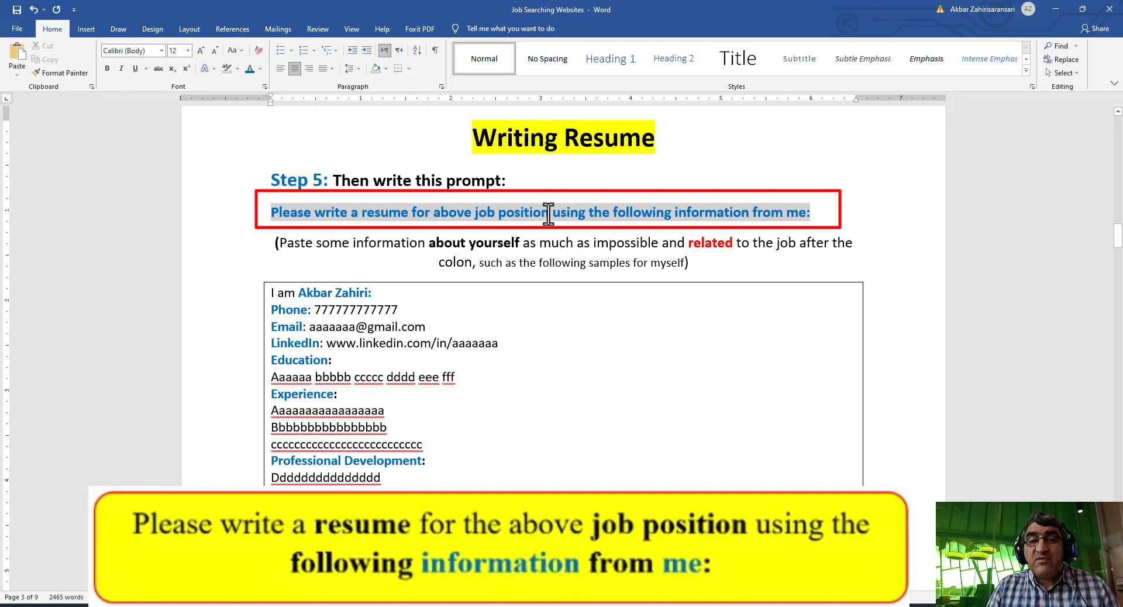
drag(552, 212, 803, 212)
click(783, 212)
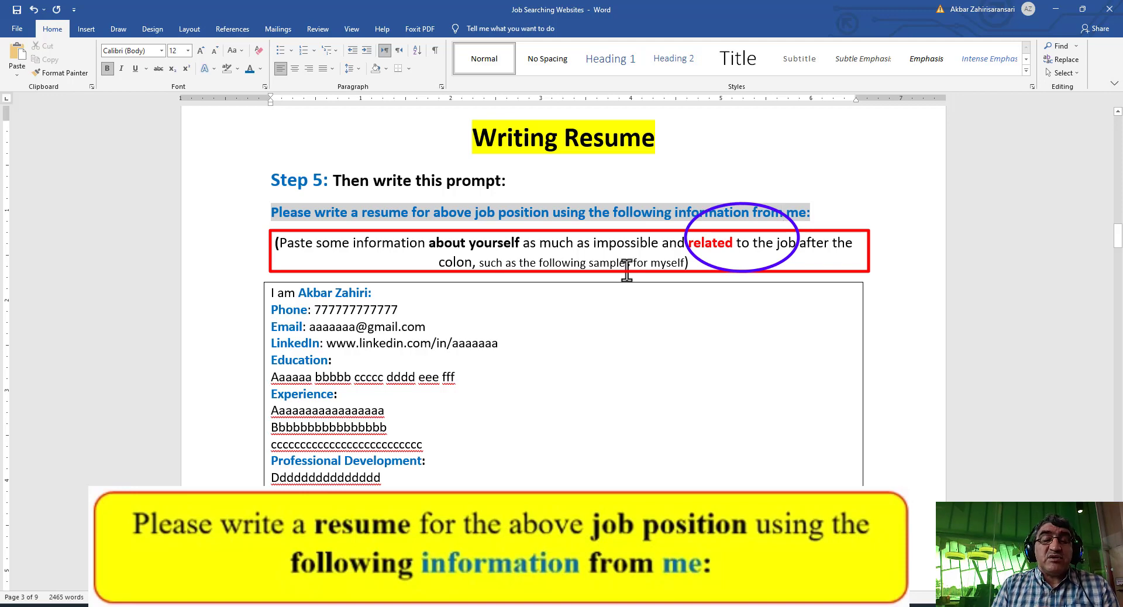
Step: Scroll through the sample personal-information template's Phone and Education lines
drag(1117, 237, 1117, 246)
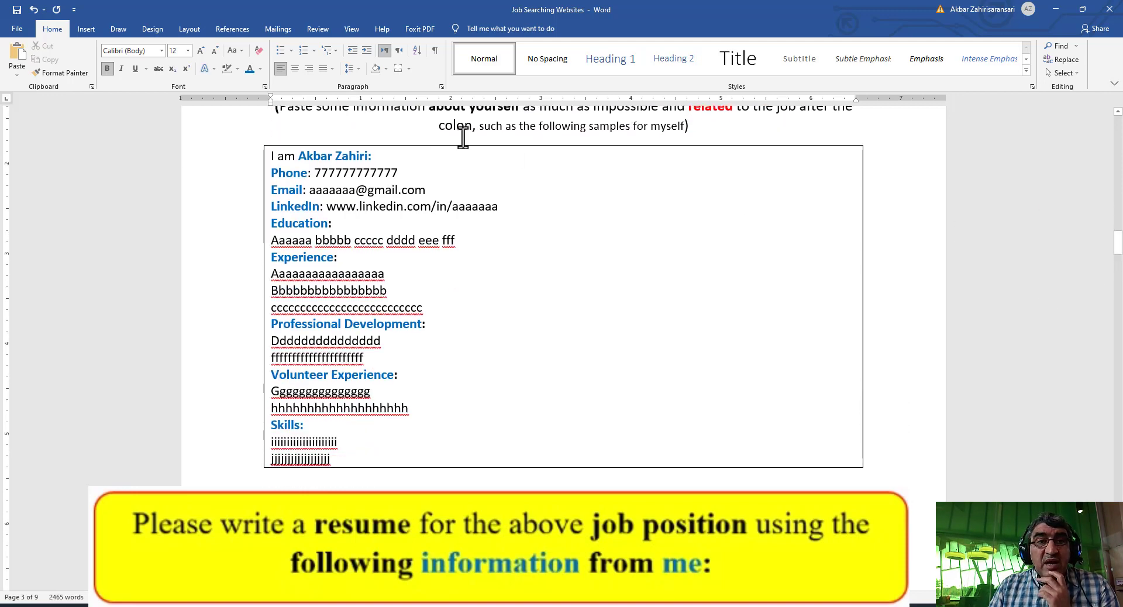
click(303, 155)
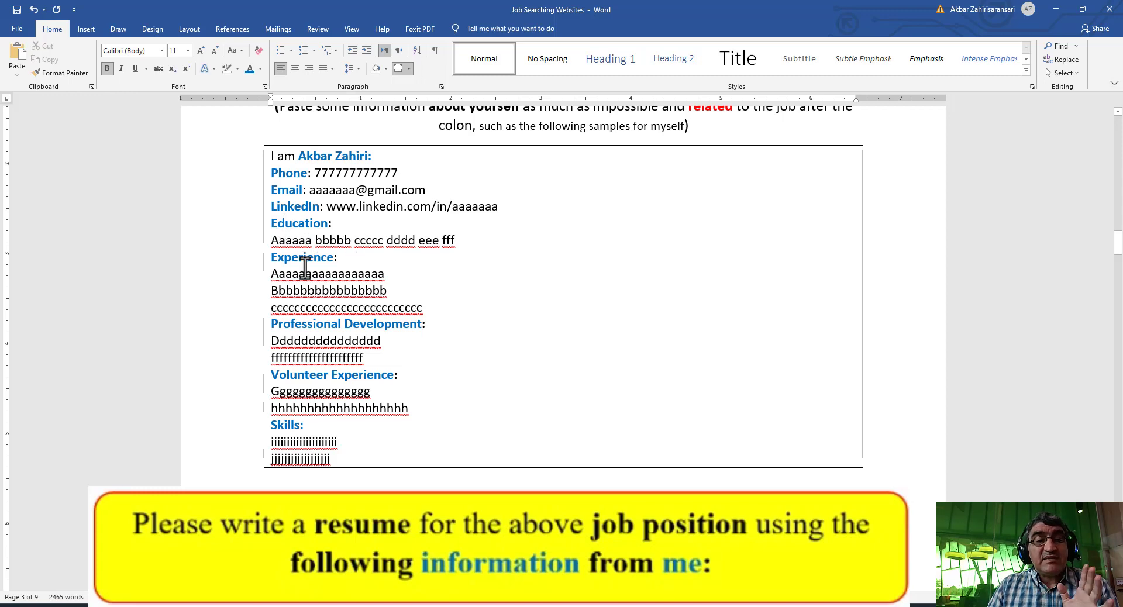
click(275, 178)
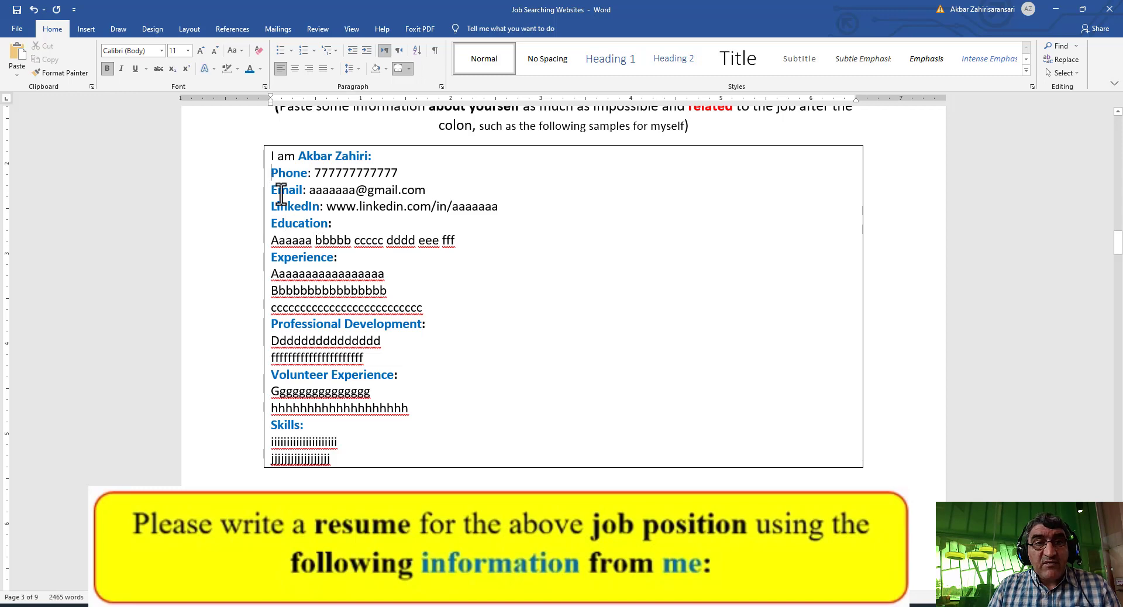
triple_click(324, 240)
click(392, 268)
scroll(392, 268, up, 1)
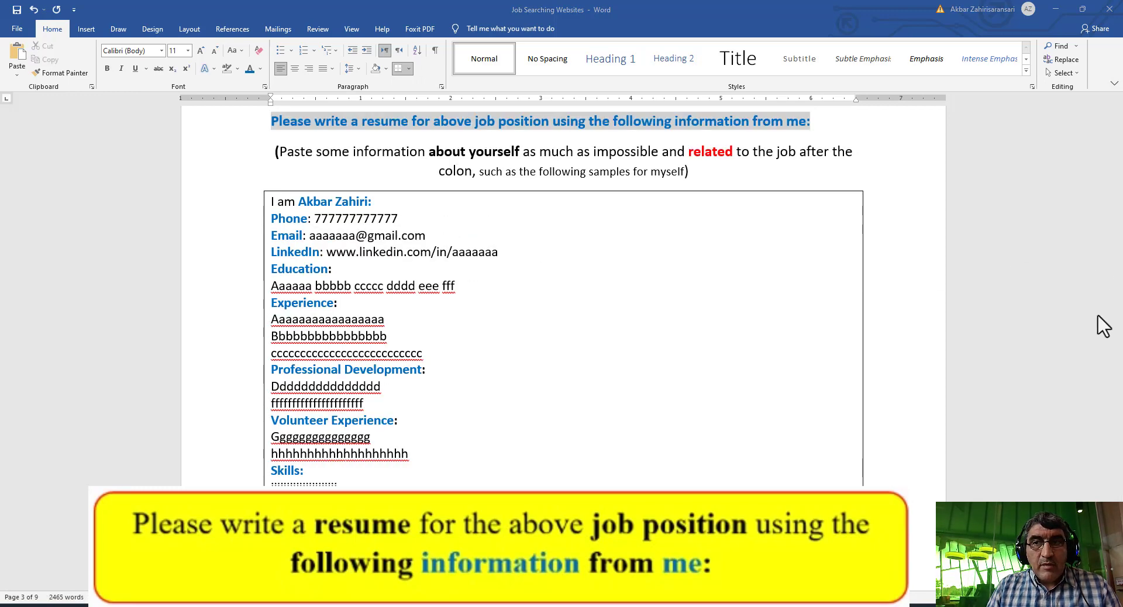
drag(1117, 244, 1119, 285)
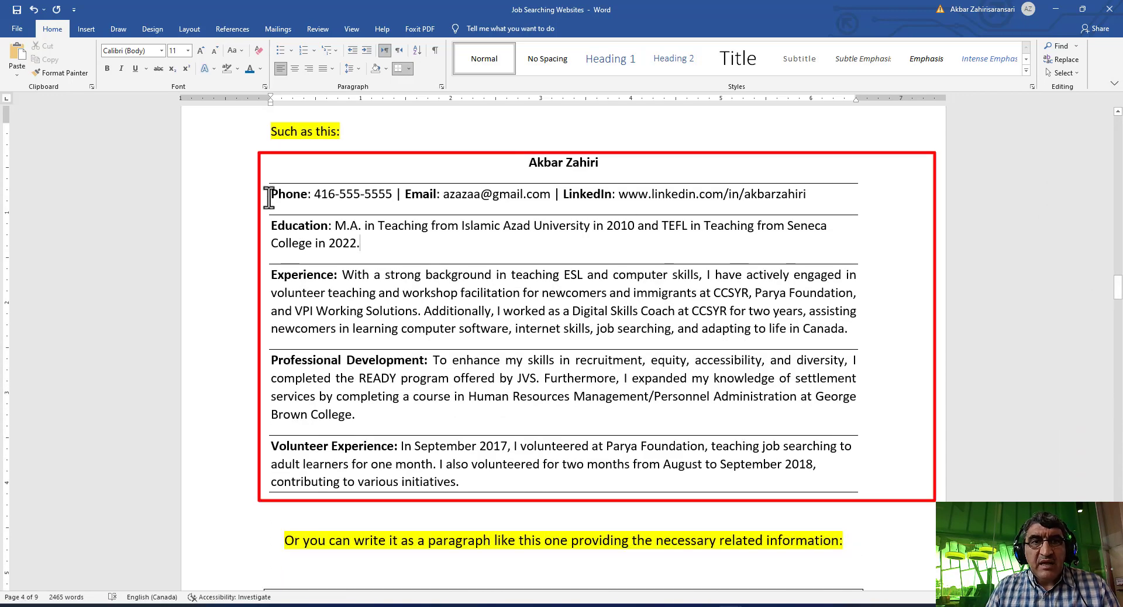
Step: Select the Step 5 line 'Please write a resume for above job position using the following information from me:'
click(220, 200)
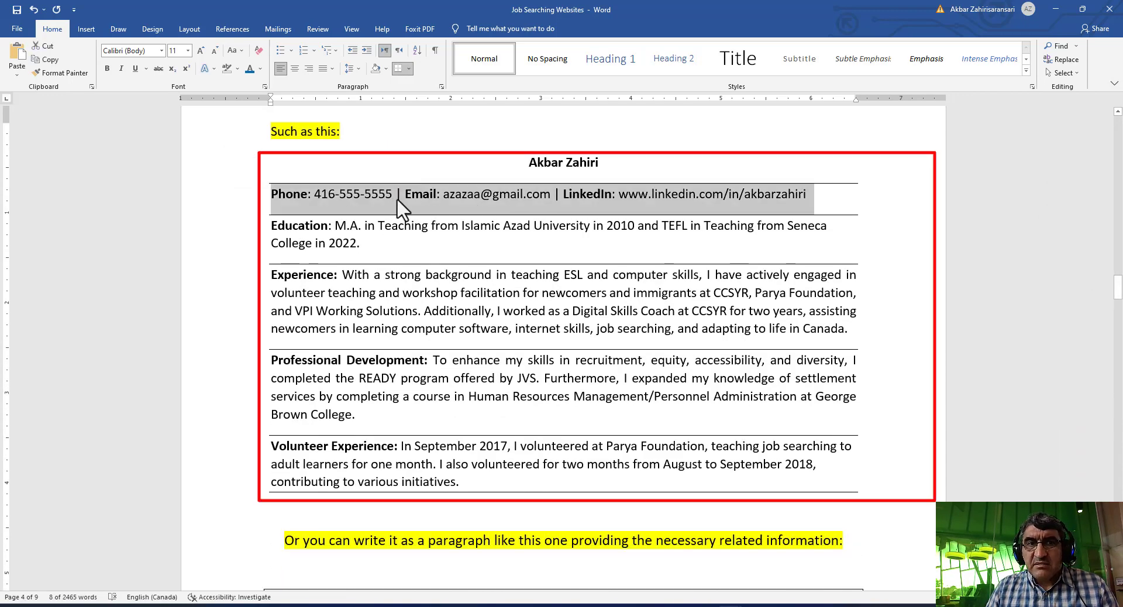
click(299, 233)
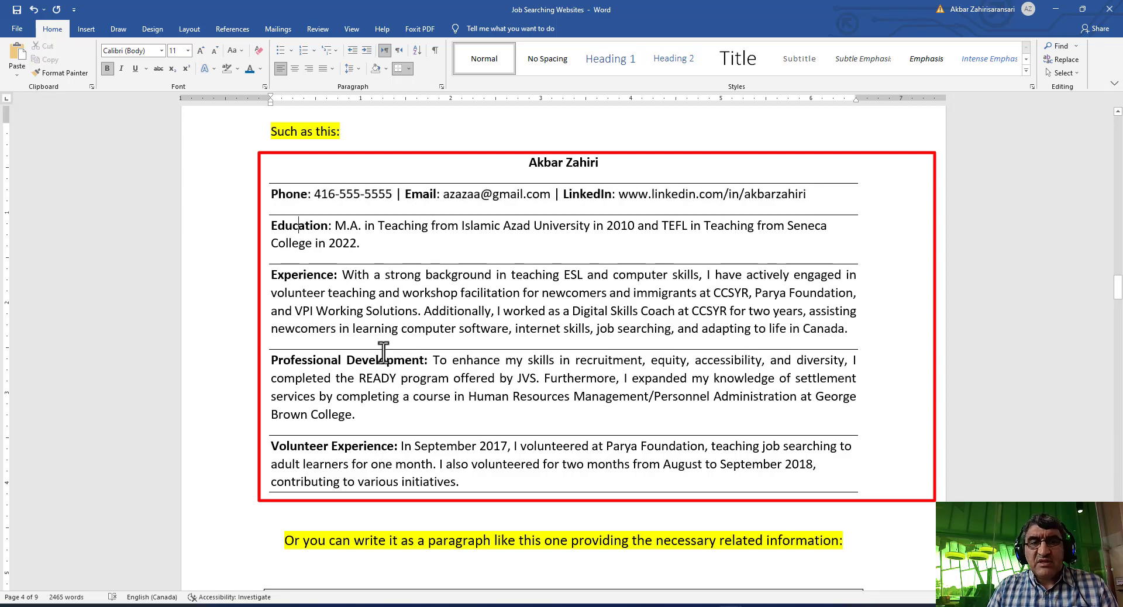
drag(1118, 304, 1118, 325)
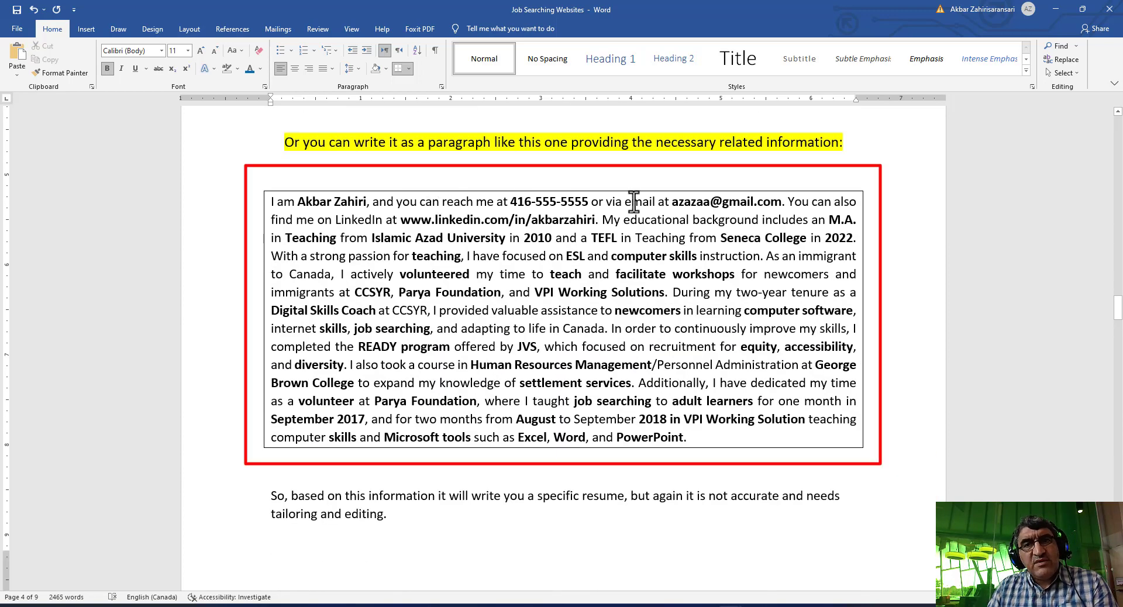
click(461, 220)
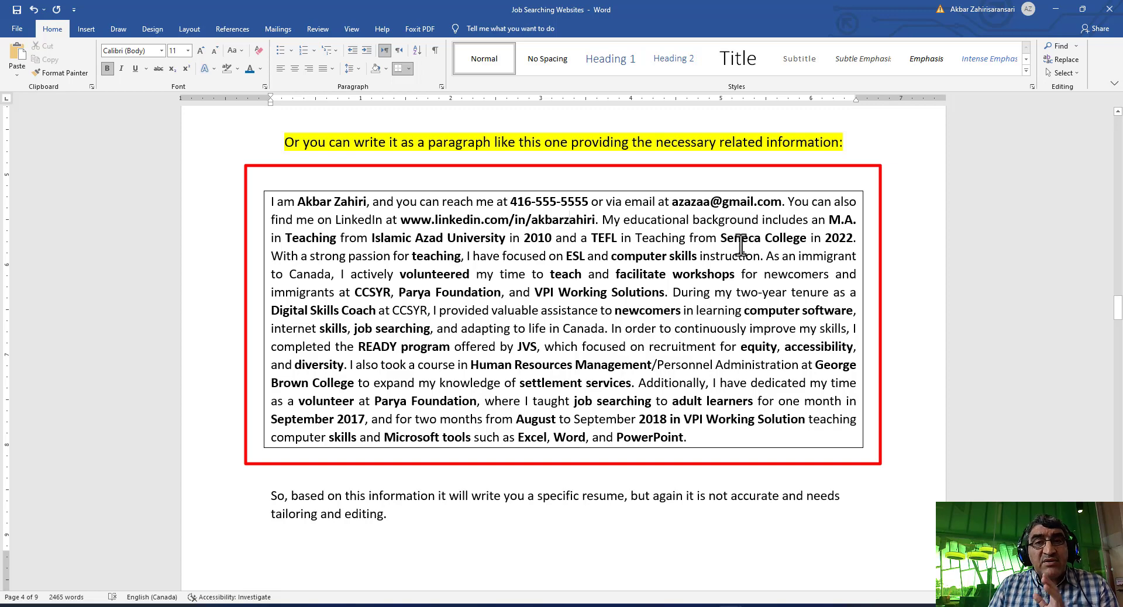
double_click(730, 154)
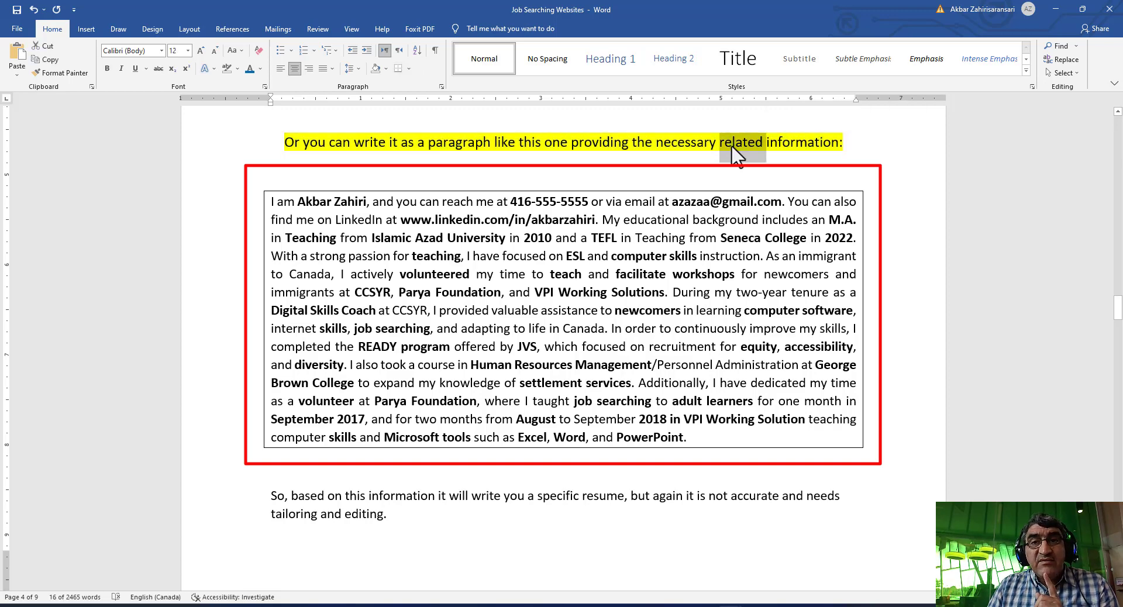
click(669, 256)
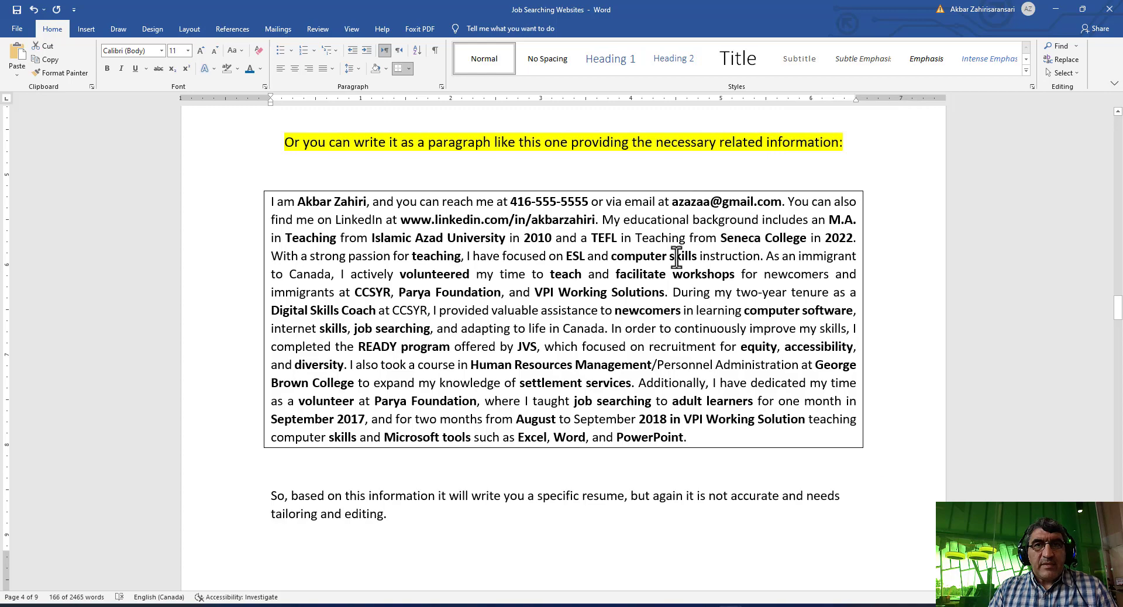
drag(1118, 318, 1118, 237)
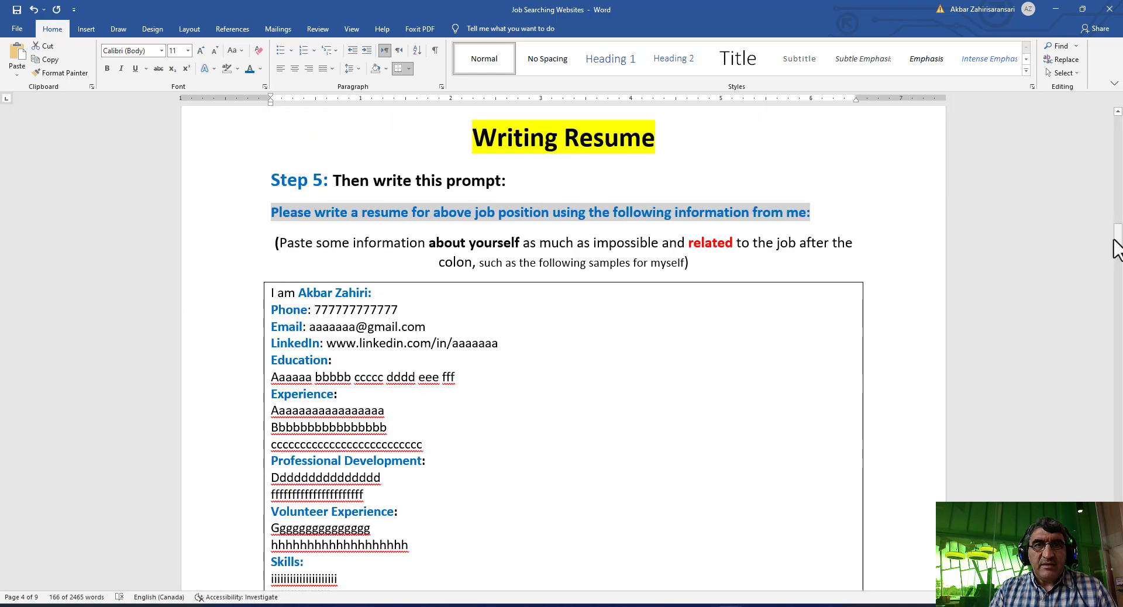
click(654, 196)
drag(286, 211, 816, 216)
key(ctrl+c)
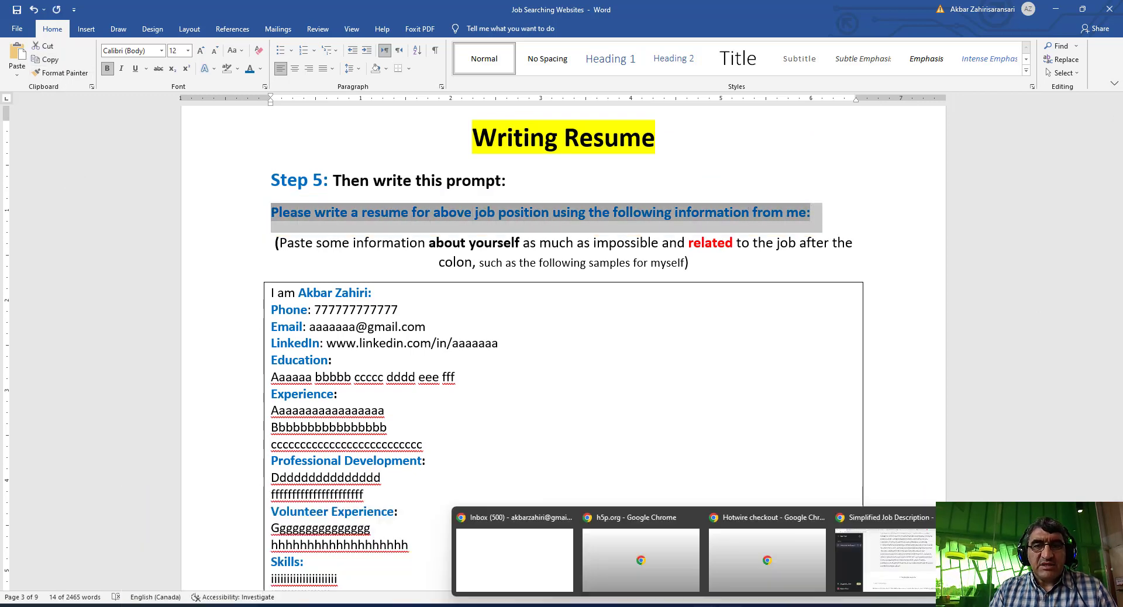
Step: Paste the Step 5 resume-writing prompt into ChatGPT's message box
click(924, 555)
key(ctrl+v)
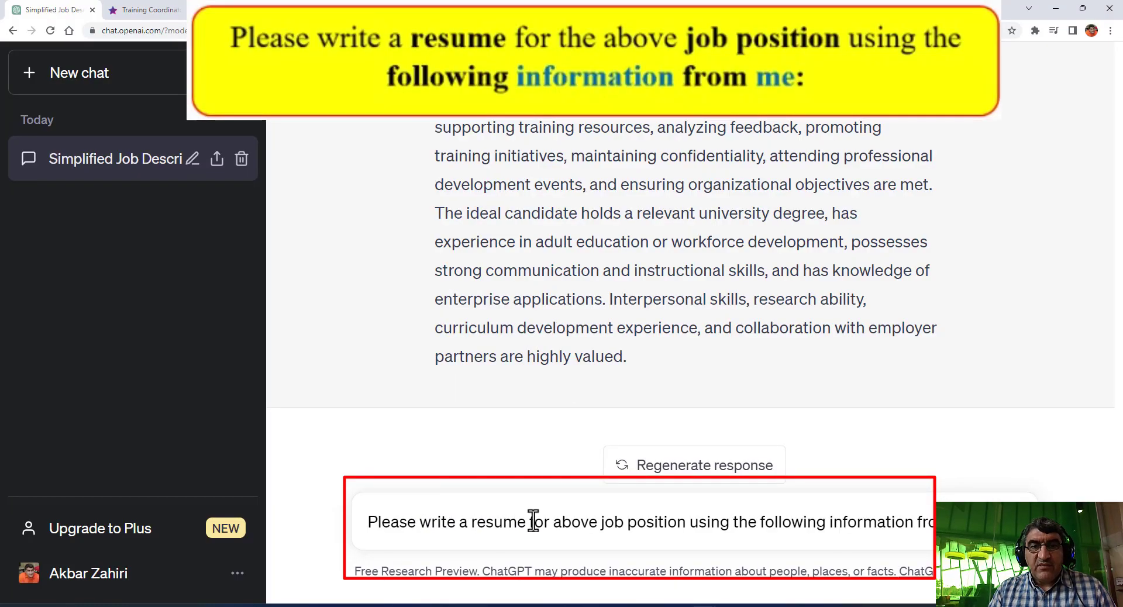
drag(550, 522, 738, 522)
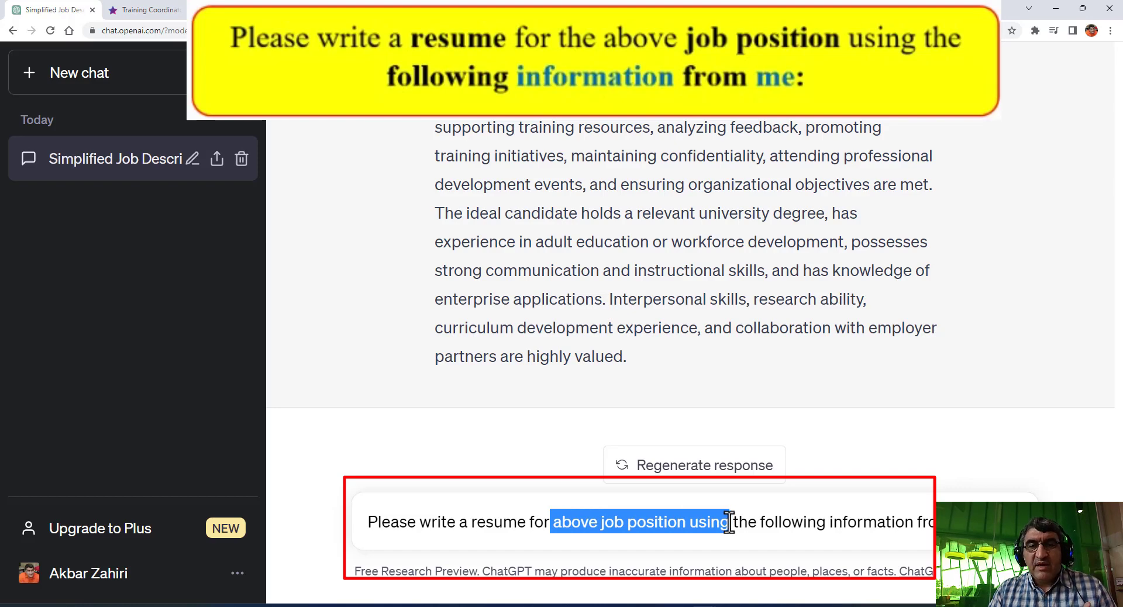
click(657, 521)
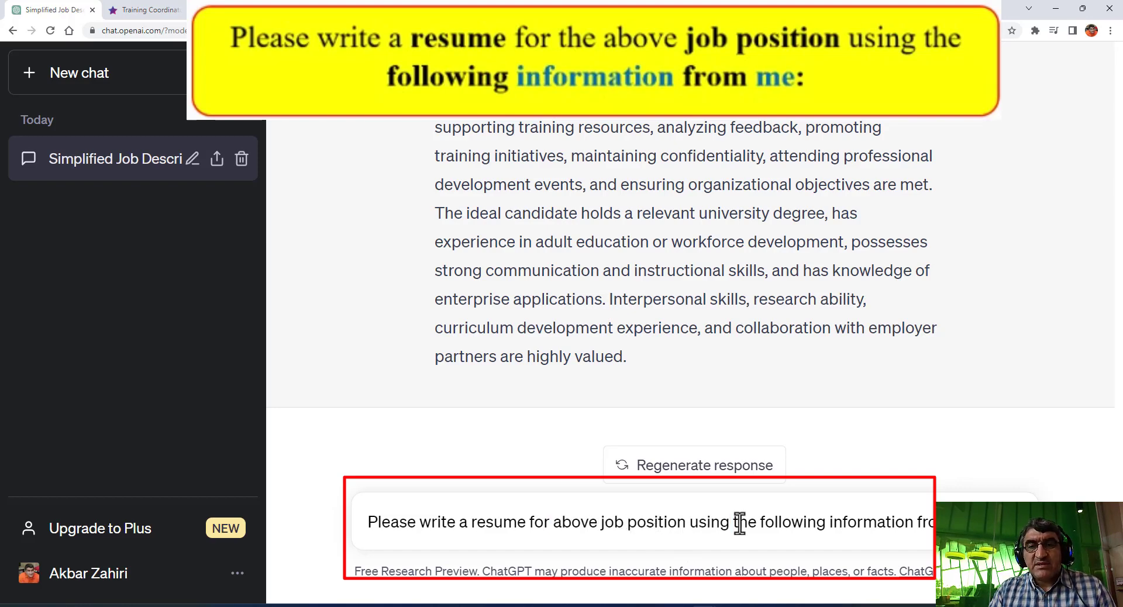
drag(732, 522, 959, 522)
click(959, 521)
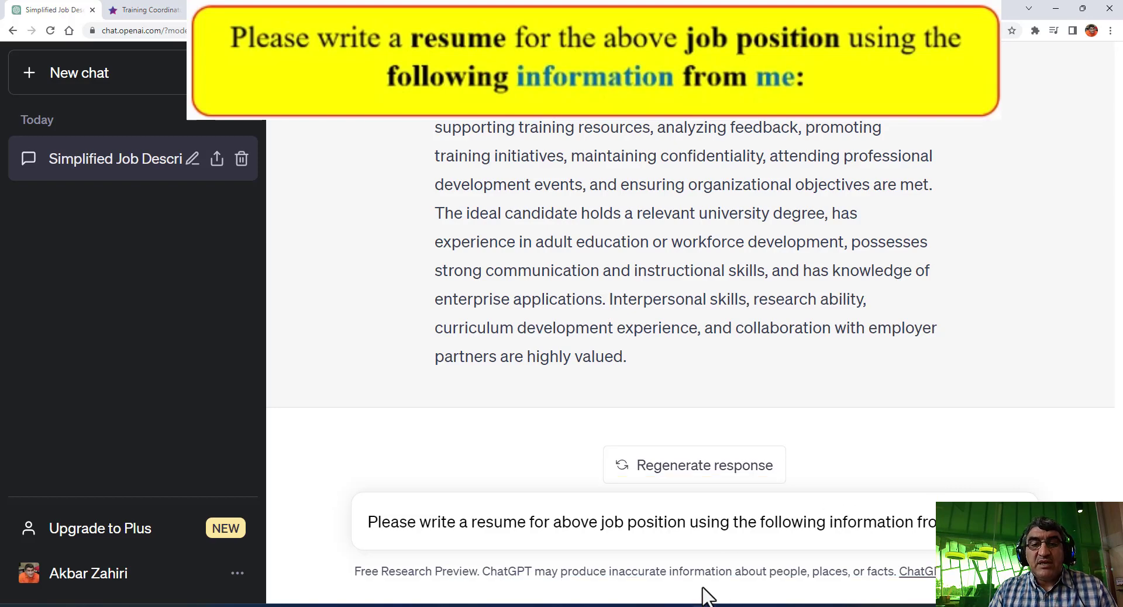
Step: Return to Word's page 4 'Such as this:' sample resume
mouse_move(708, 602)
click(650, 570)
drag(1116, 237, 1118, 302)
Step: Copy the whole sample resume table under 'Such as this:' and go back to ChatGPT
drag(529, 174, 587, 486)
drag(586, 487, 587, 489)
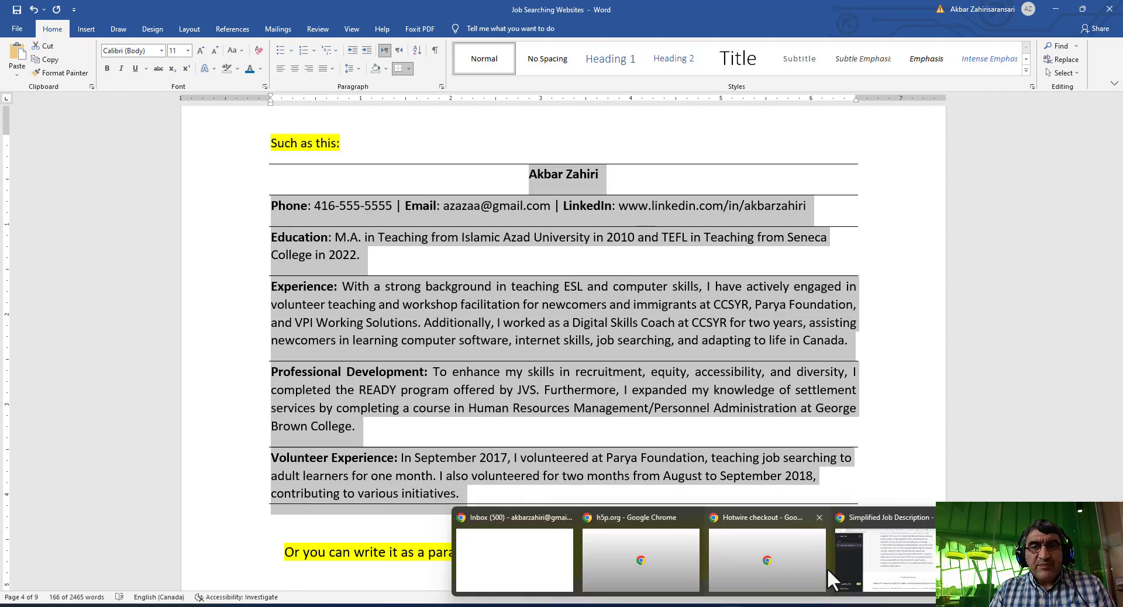
click(816, 568)
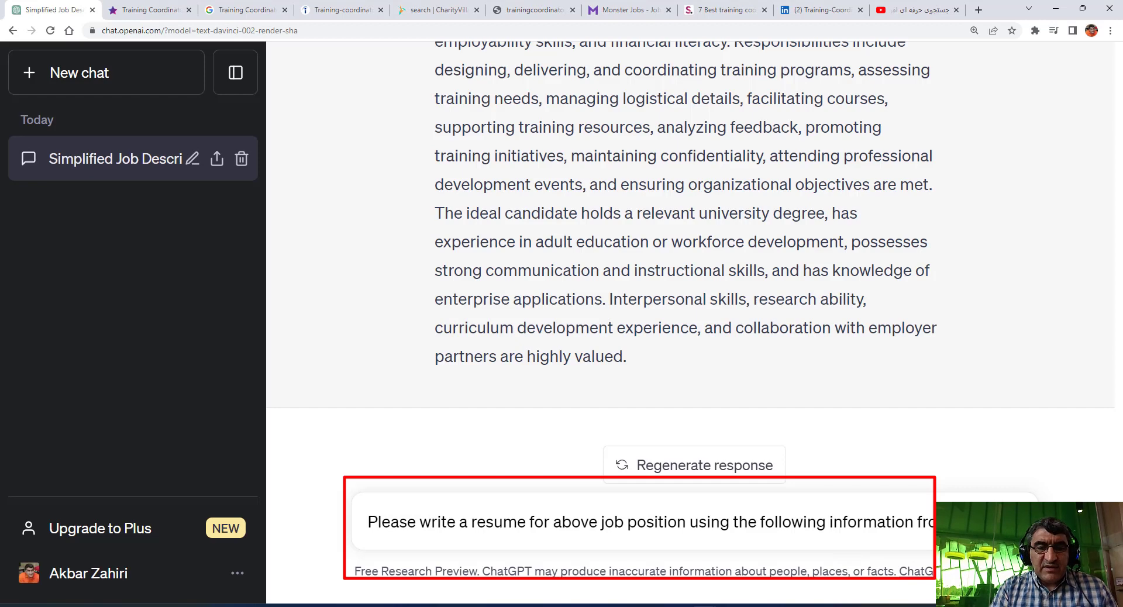
Step: Send the resume-writing prompt with the pasted sample resume details
key(ctrl+v)
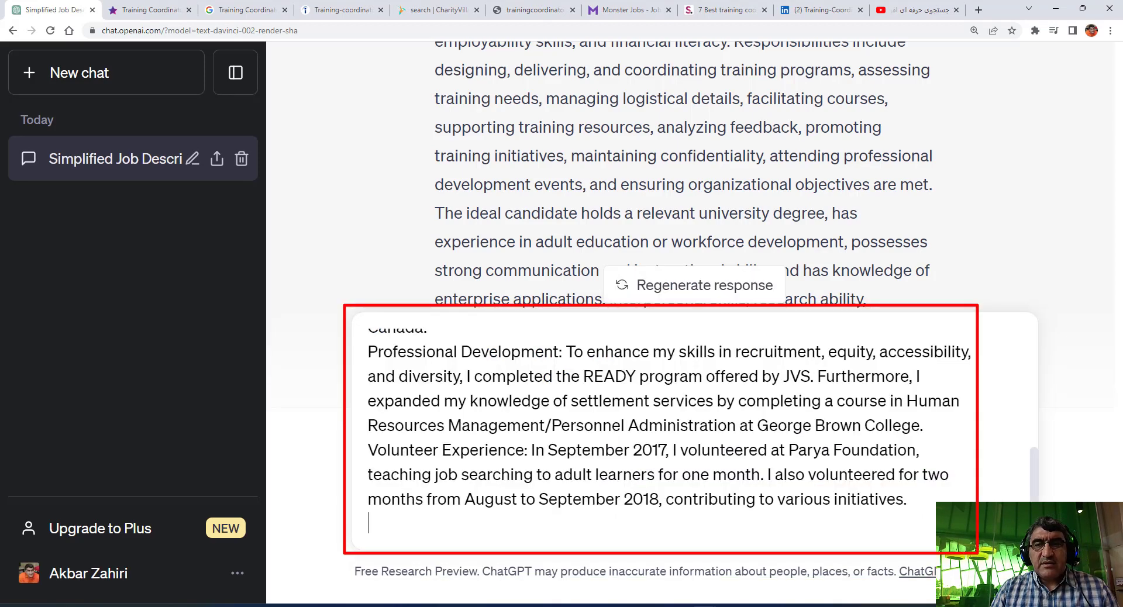
drag(1027, 466, 1039, 345)
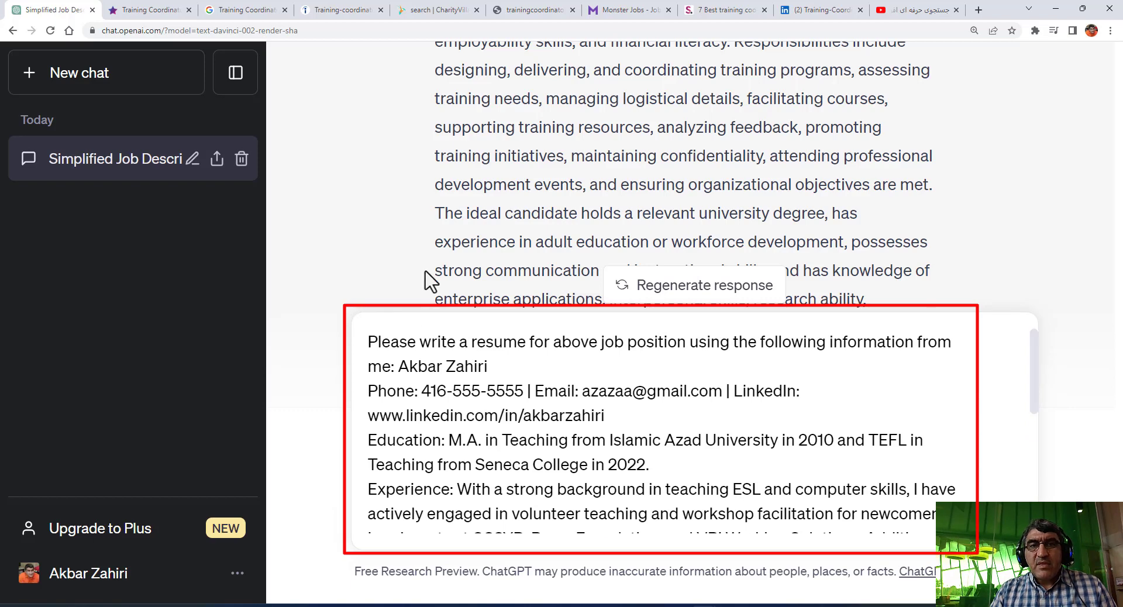
drag(384, 341, 952, 342)
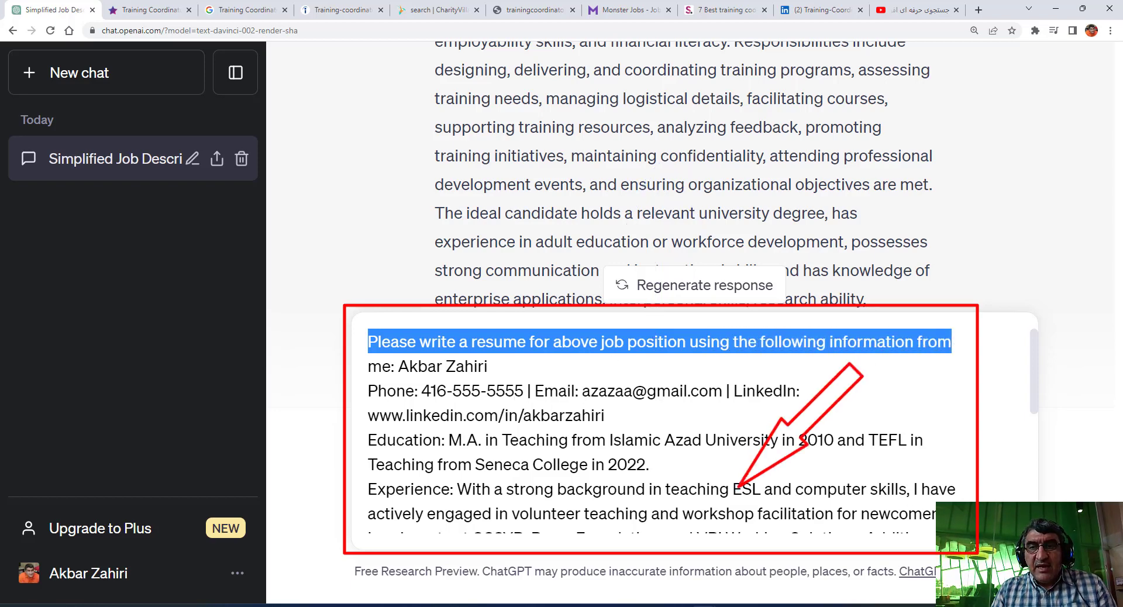
click(624, 436)
key(Return)
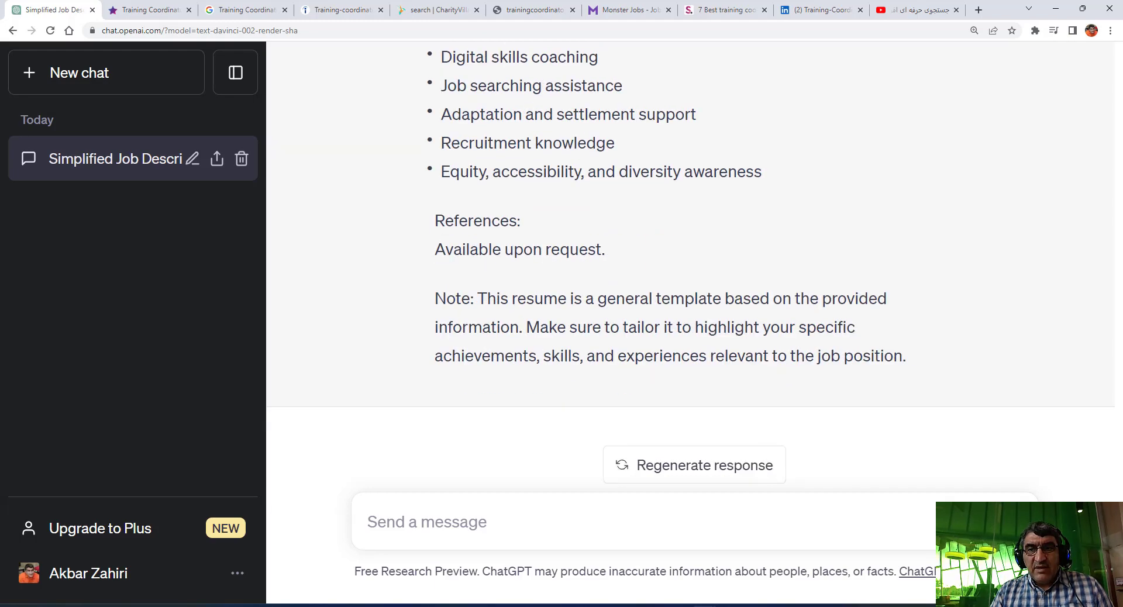
Step: Review the generated resume's contact block, M.A. and TEFL education, and Experience entries
scroll(690, 263, up, 20)
scroll(690, 263, down, 8)
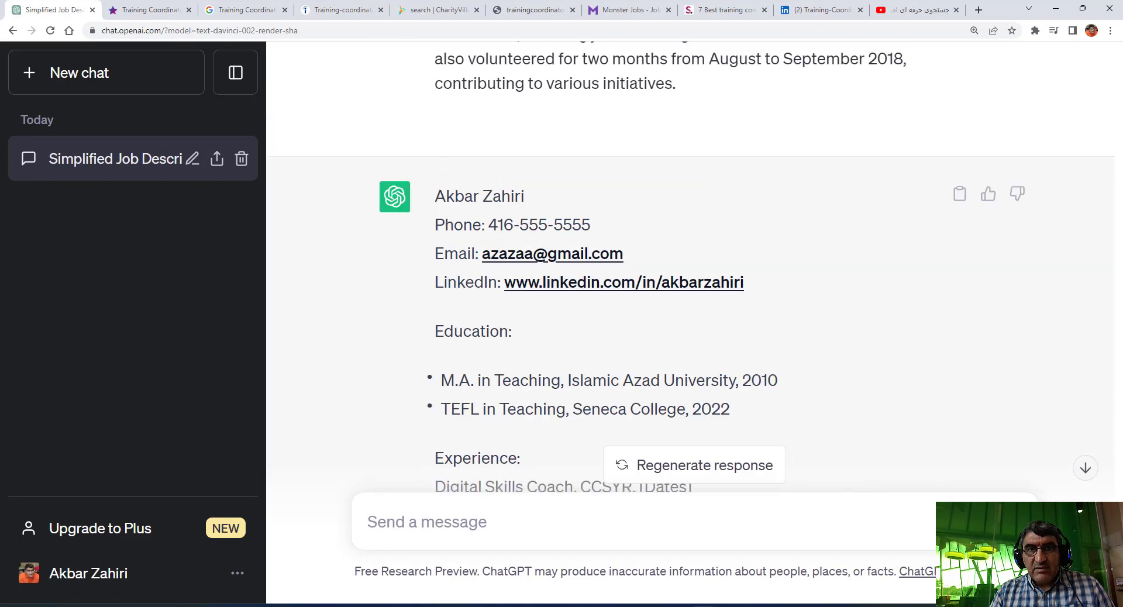
drag(435, 197, 783, 305)
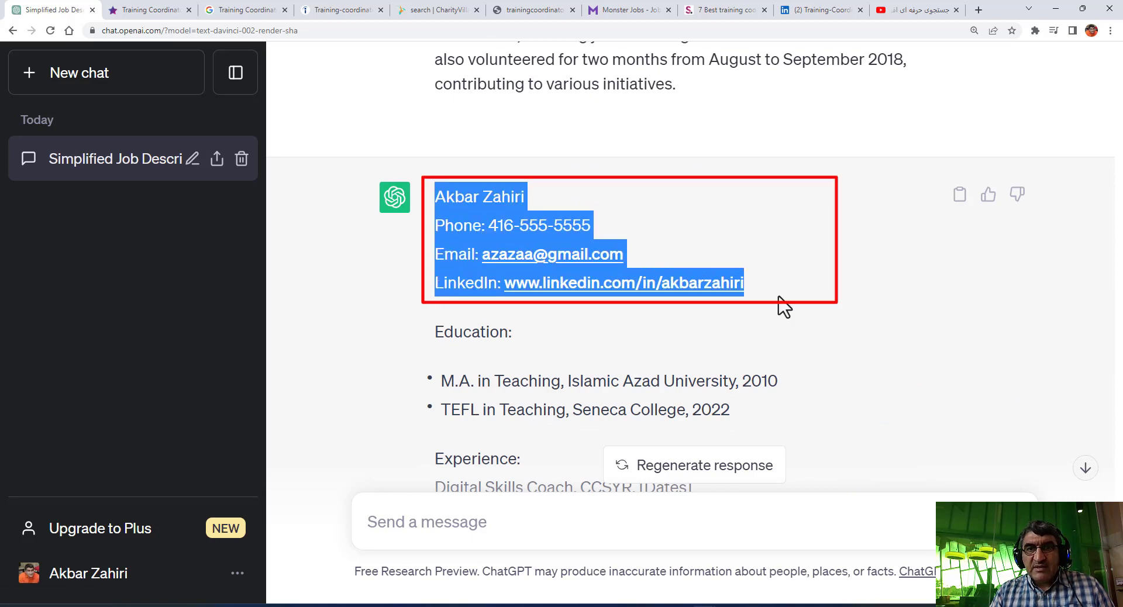
click(409, 328)
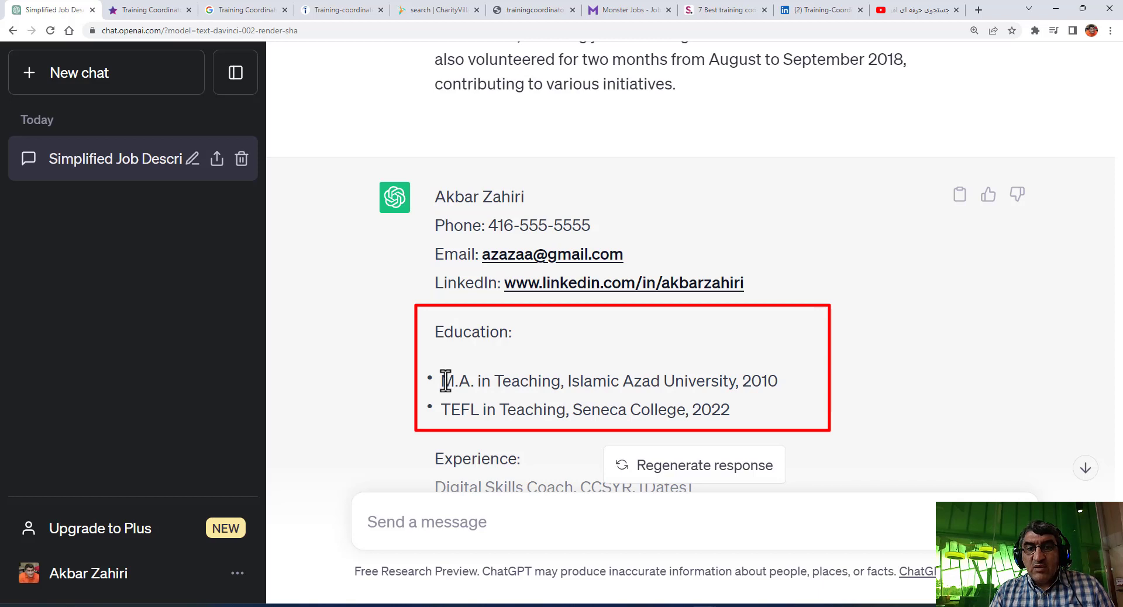
drag(441, 382, 797, 399)
drag(441, 408, 755, 425)
scroll(1099, 449, down, 7)
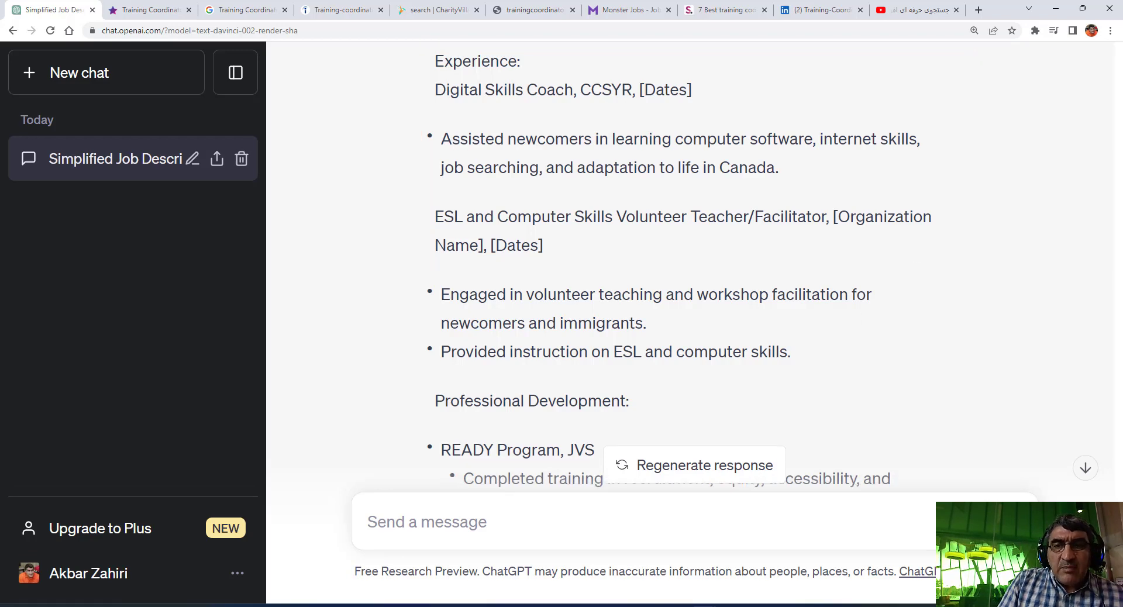
scroll(539, 332, up, 6)
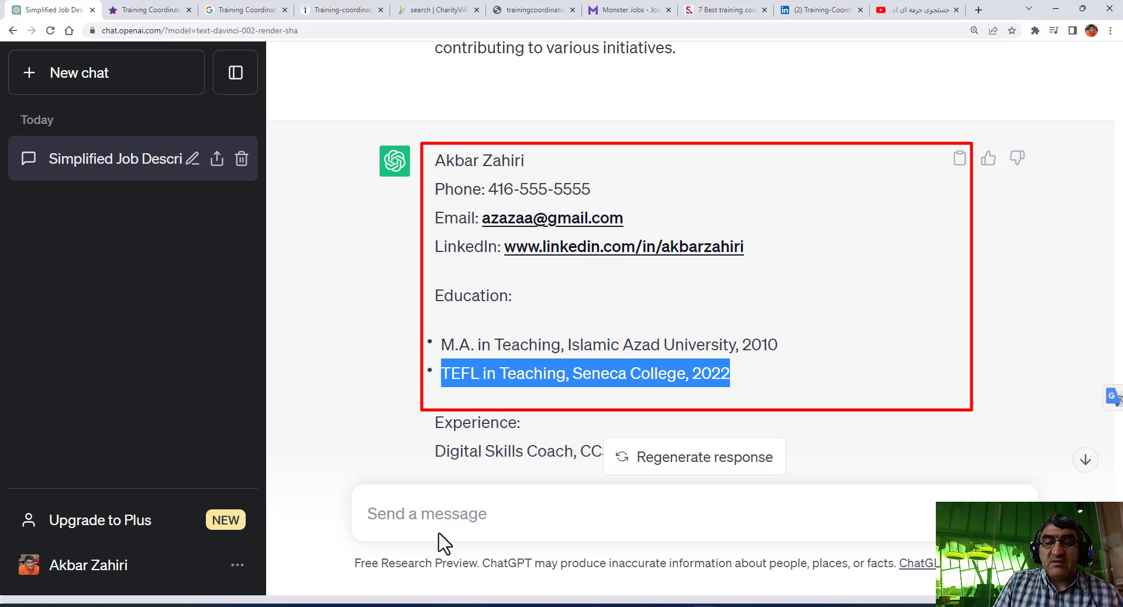
Step: Send 'Please add a suitable objective section for the above resume?'
click(426, 518)
text(Please add a suitable objective section for above resume?)
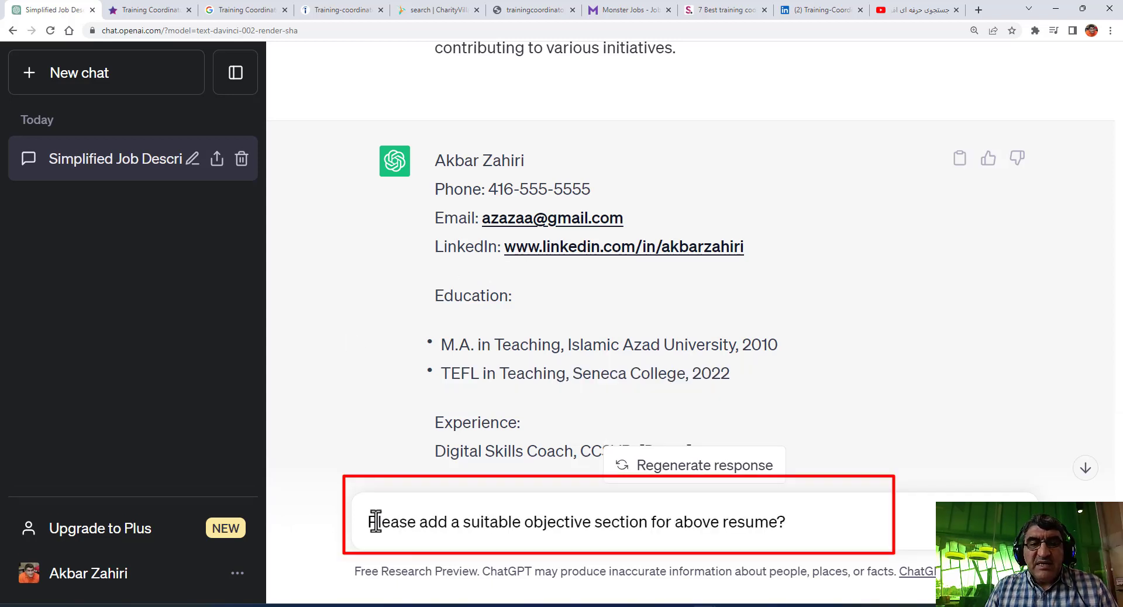
drag(414, 522, 593, 533)
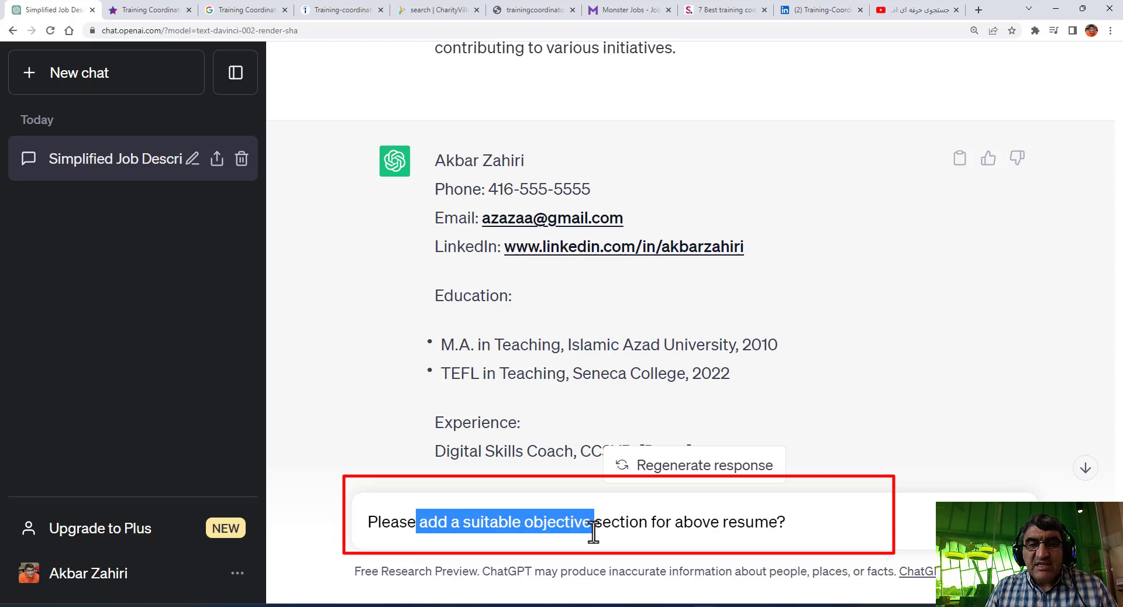
click(644, 526)
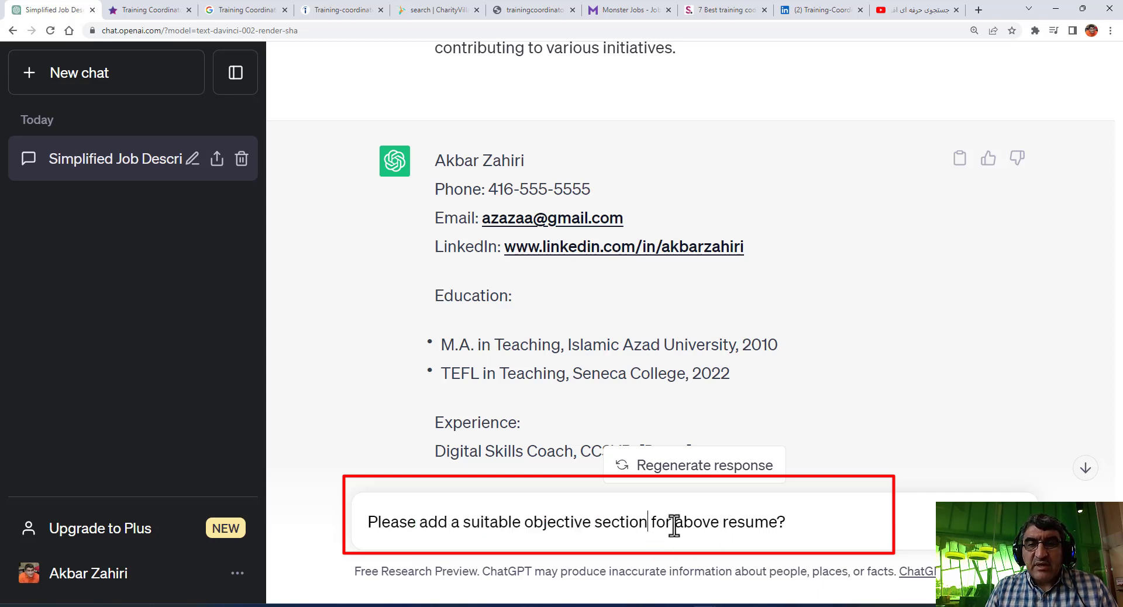
click(674, 522)
text(the)
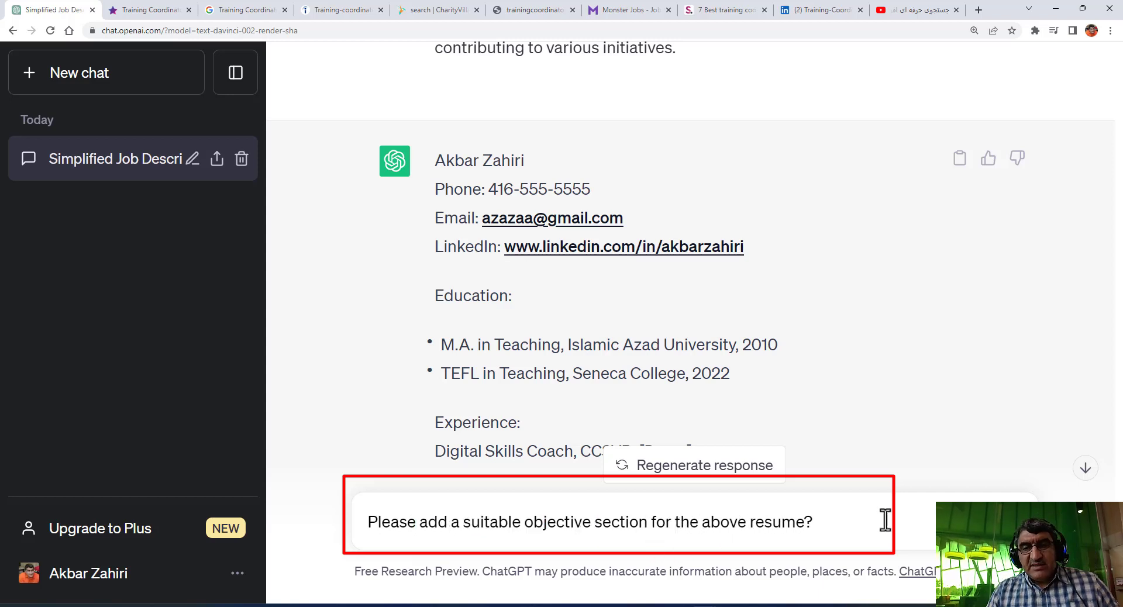
key(Return)
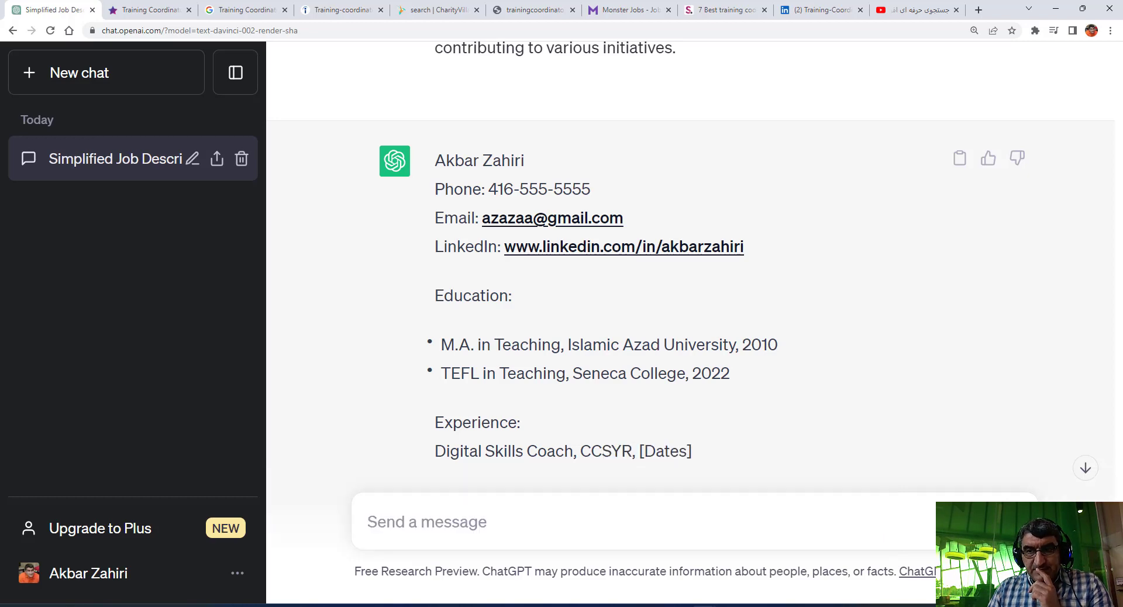
Step: Read the Training Coordinator objective paragraph in ChatGPT's reply
click(1091, 473)
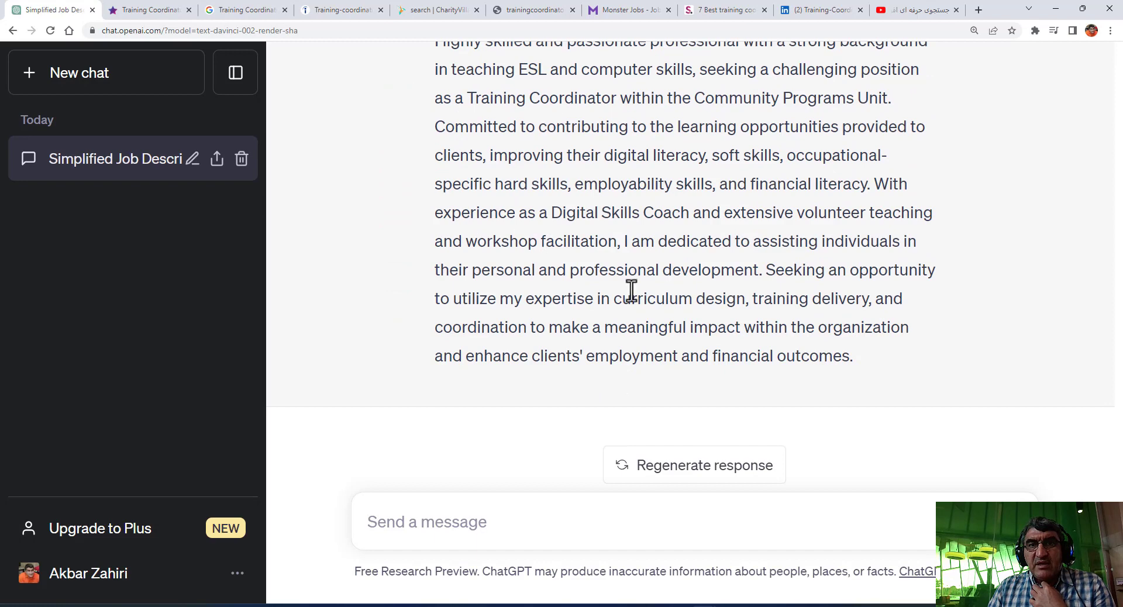
scroll(604, 213, up, 1)
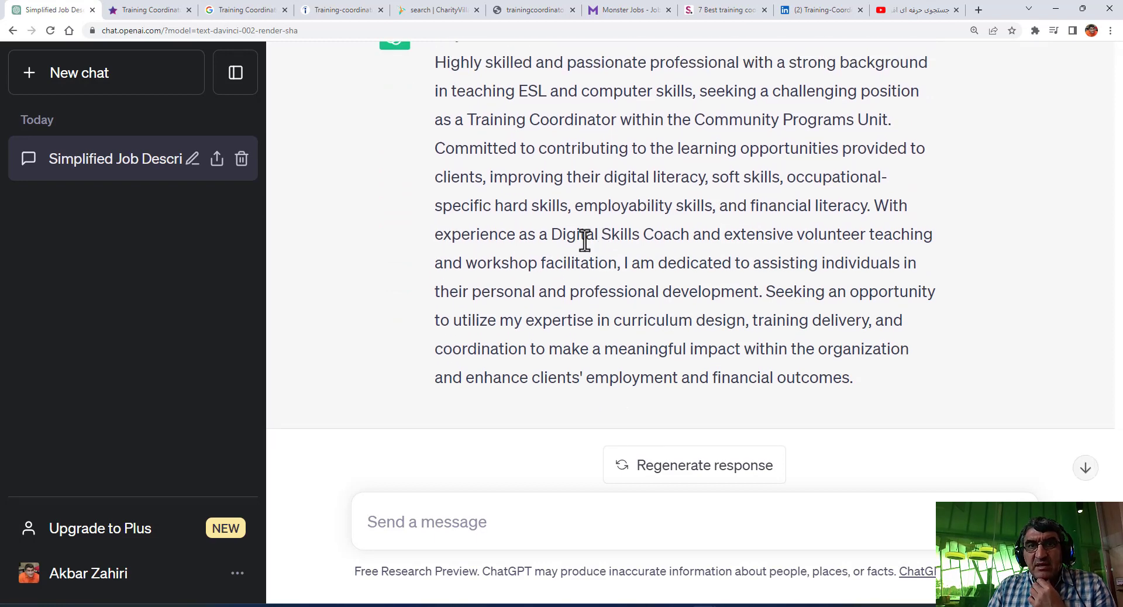
scroll(497, 194, down, 1)
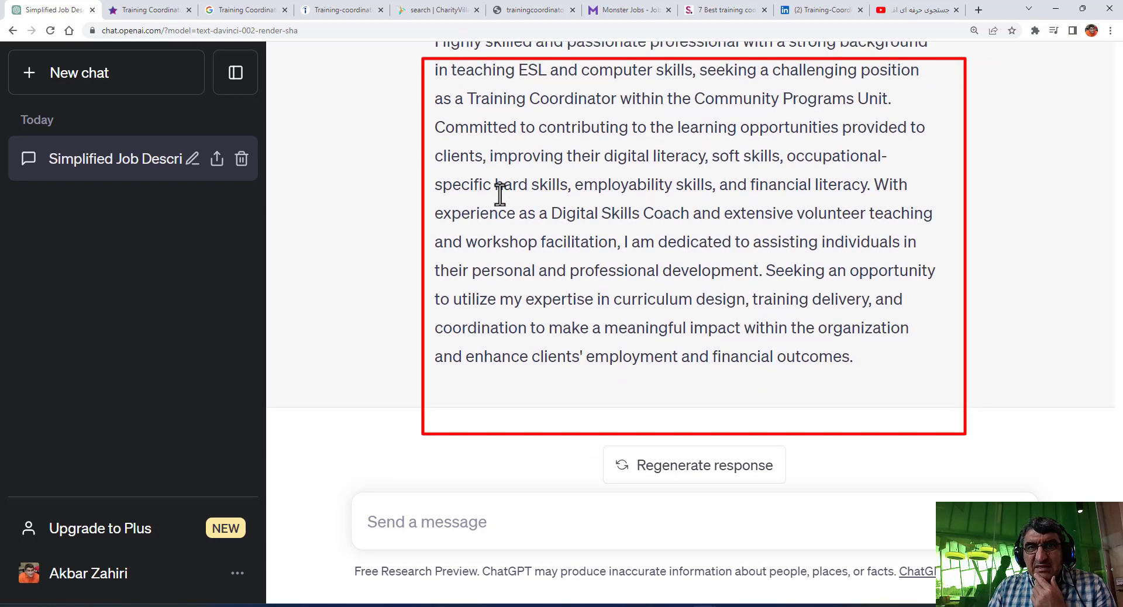
scroll(509, 201, up, 1)
click(461, 532)
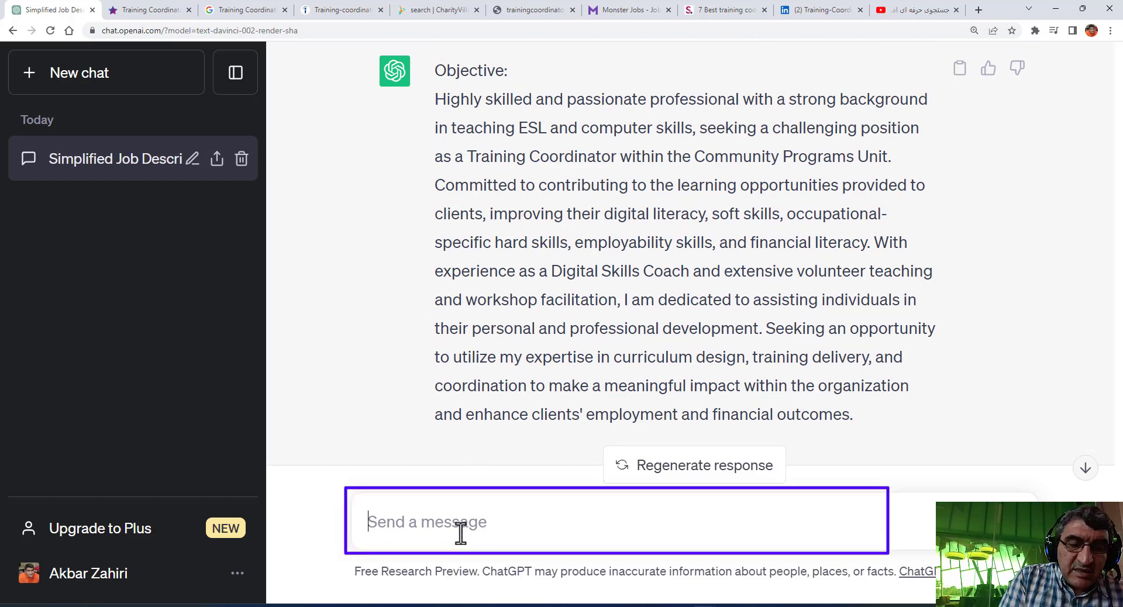
Step: Ask ChatGPT to cut the Training Coordinator objective in half and view the reply
text(cut it in h)
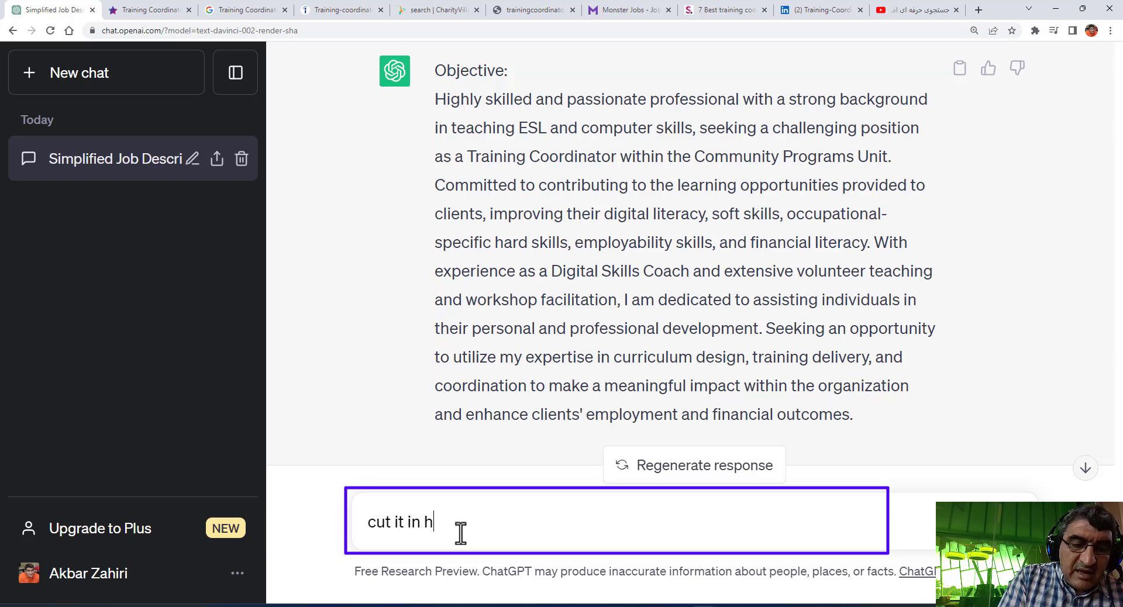
key(Return)
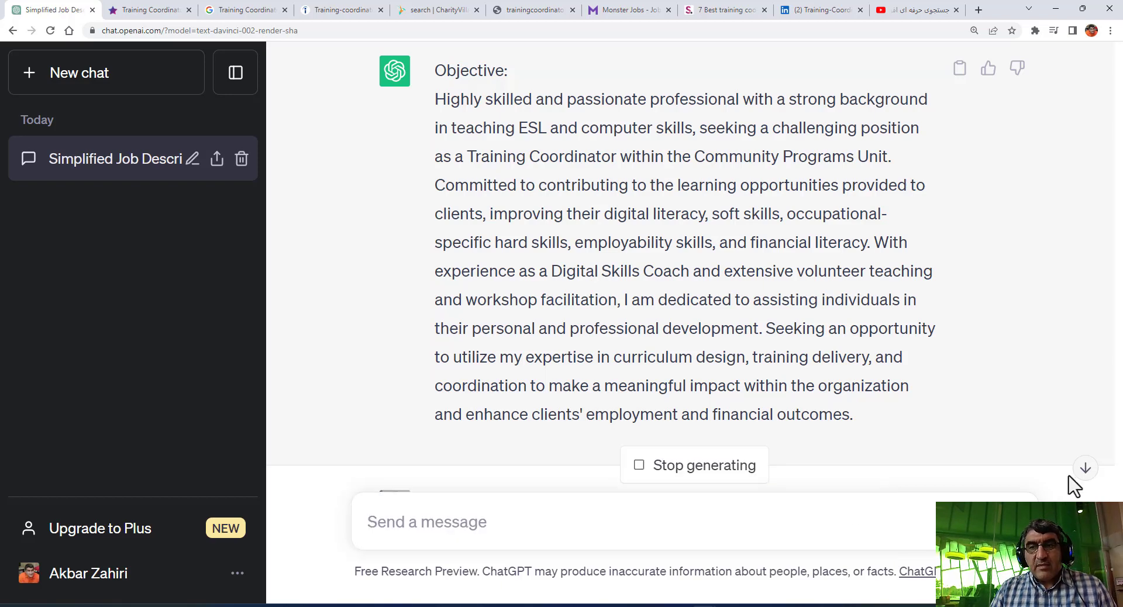
click(1084, 468)
click(555, 264)
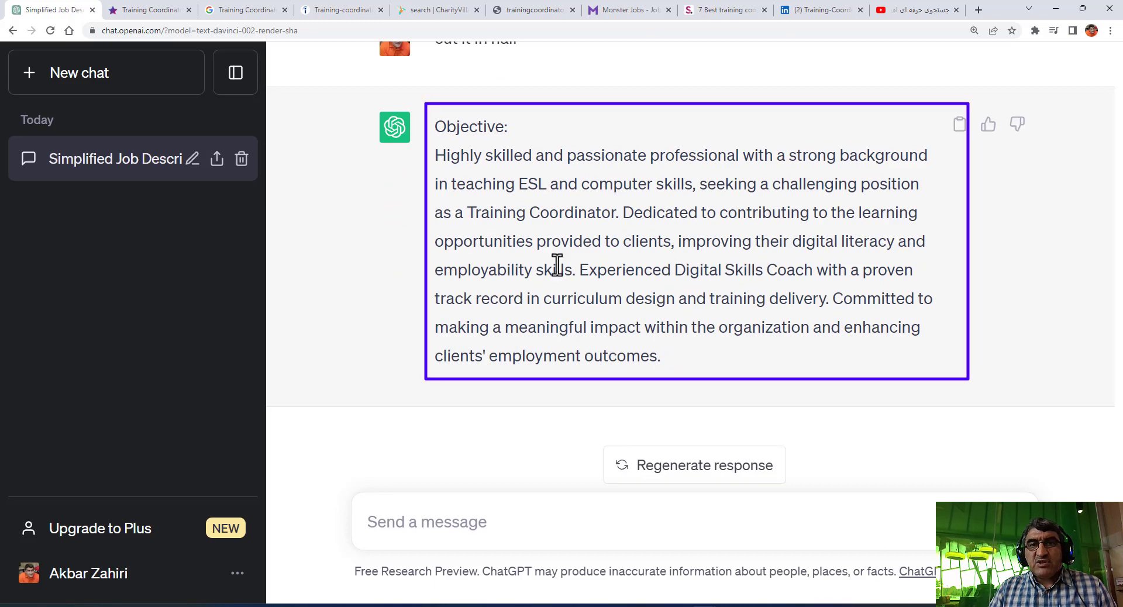
Step: Send 'make it shorter' to get a four-sentence objective, then scroll back to the resume reply
click(455, 527)
text(make it short)
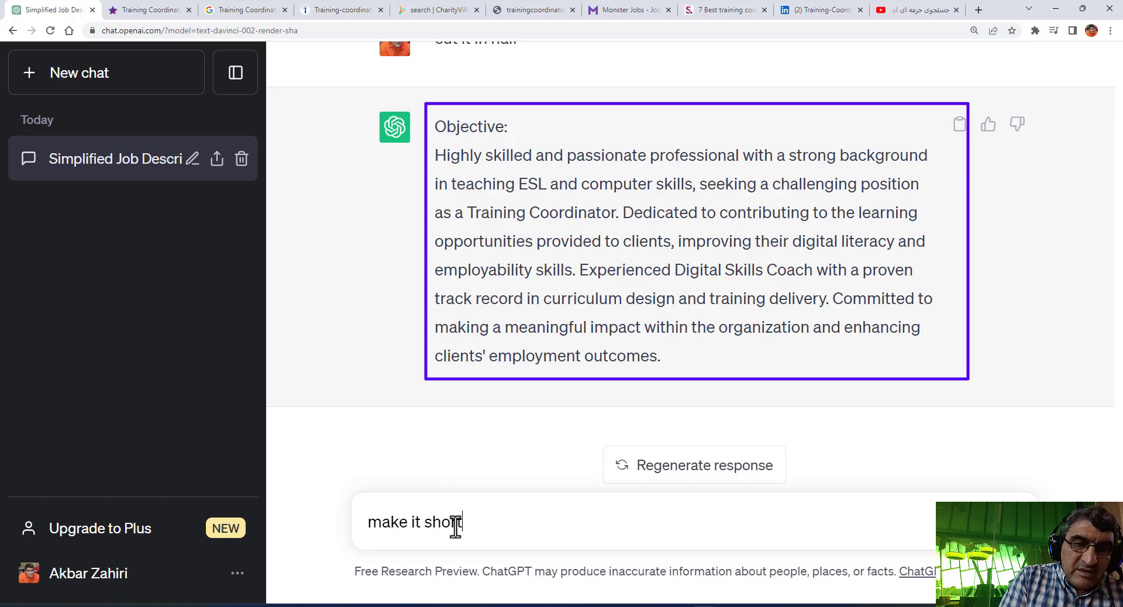
text(er)
key(Return)
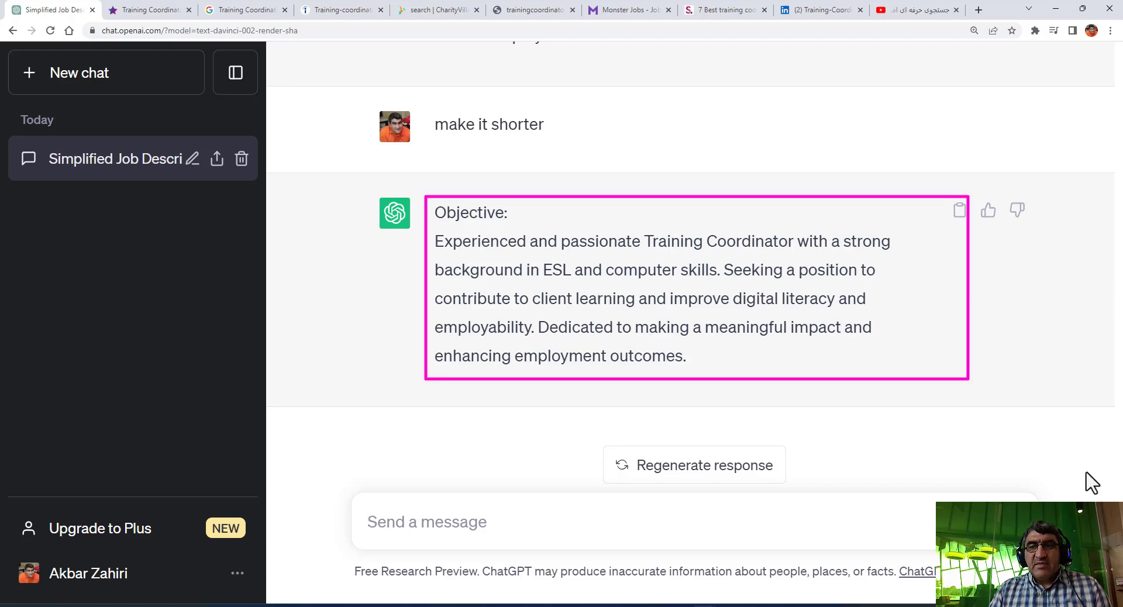
scroll(690, 264, up, 15)
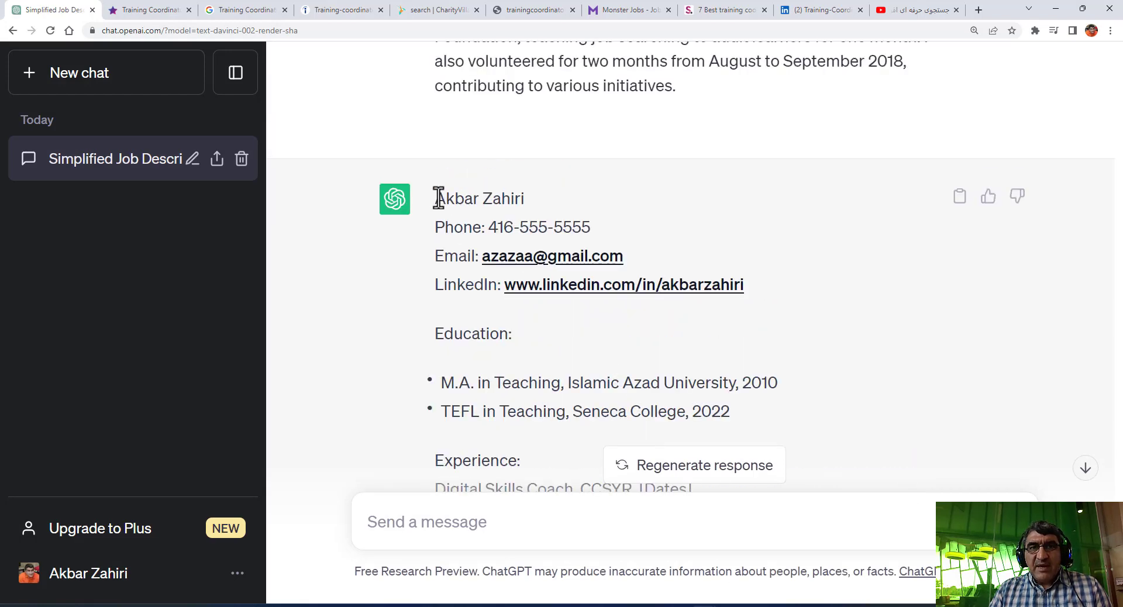
Step: Copy the selected ChatGPT resume reply text
drag(437, 195, 604, 522)
right_click(520, 220)
click(557, 248)
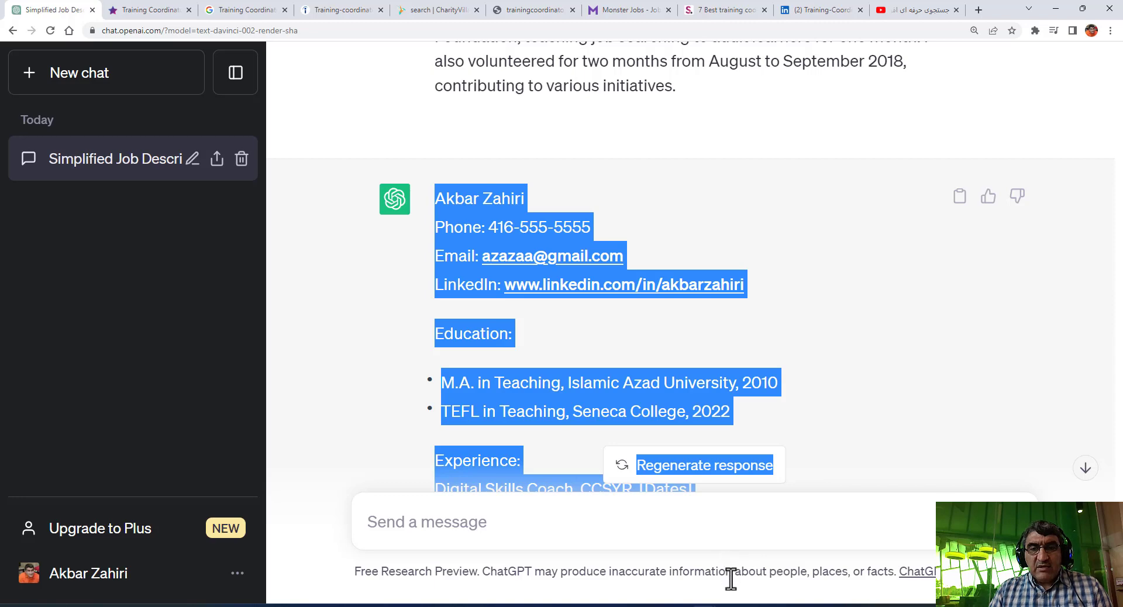
Step: Paste the conversation into the blank Word document as plain text and start saving
click(732, 602)
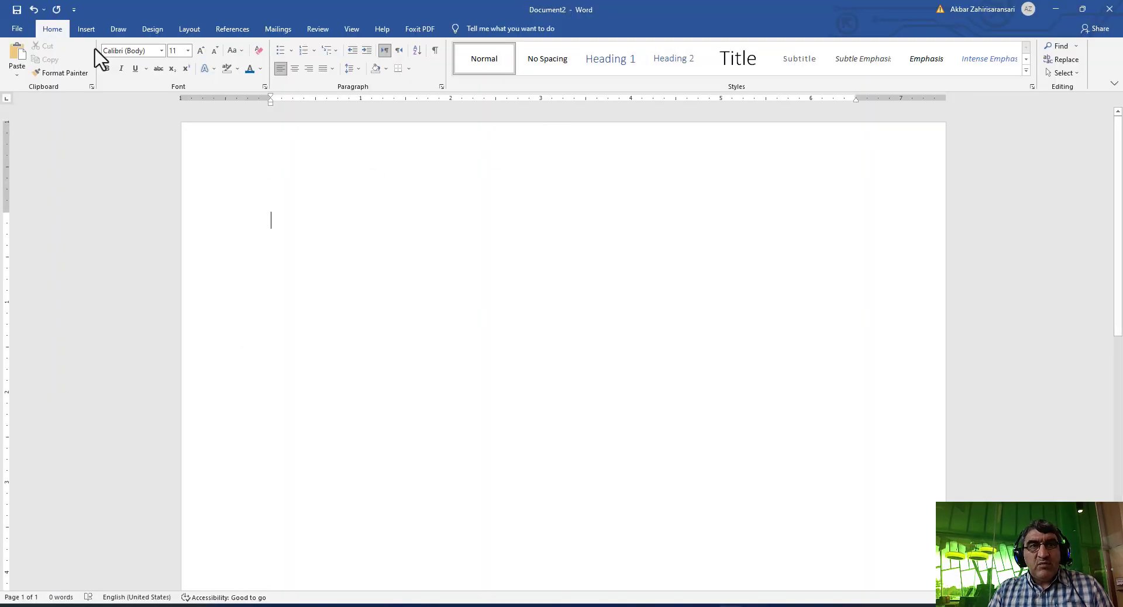
click(17, 74)
click(51, 104)
scroll(1114, 149, up, 20)
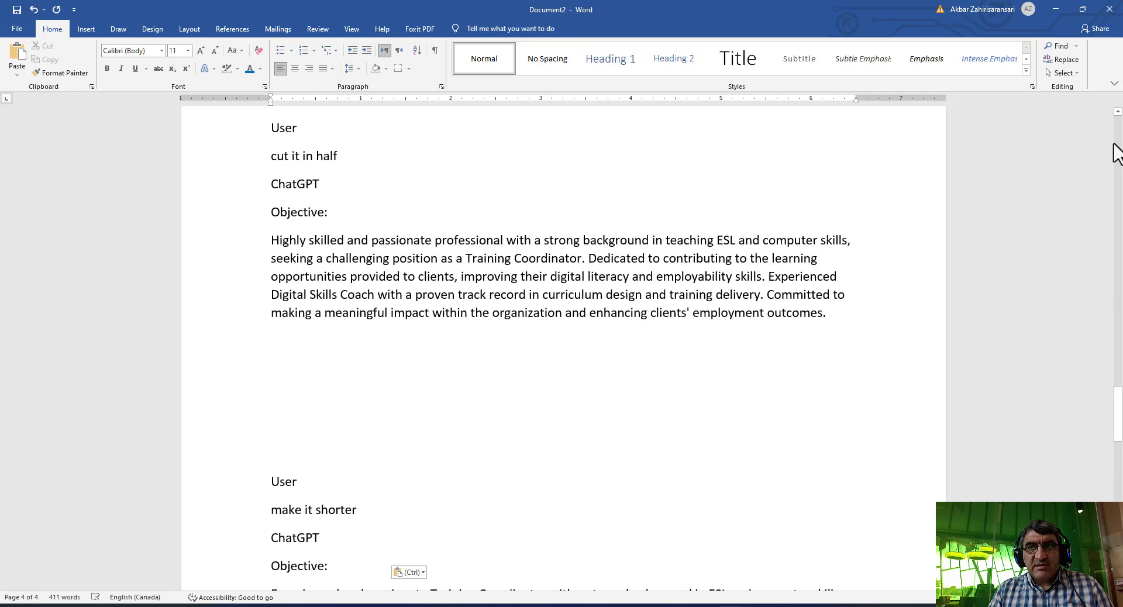
scroll(1114, 149, up, 1)
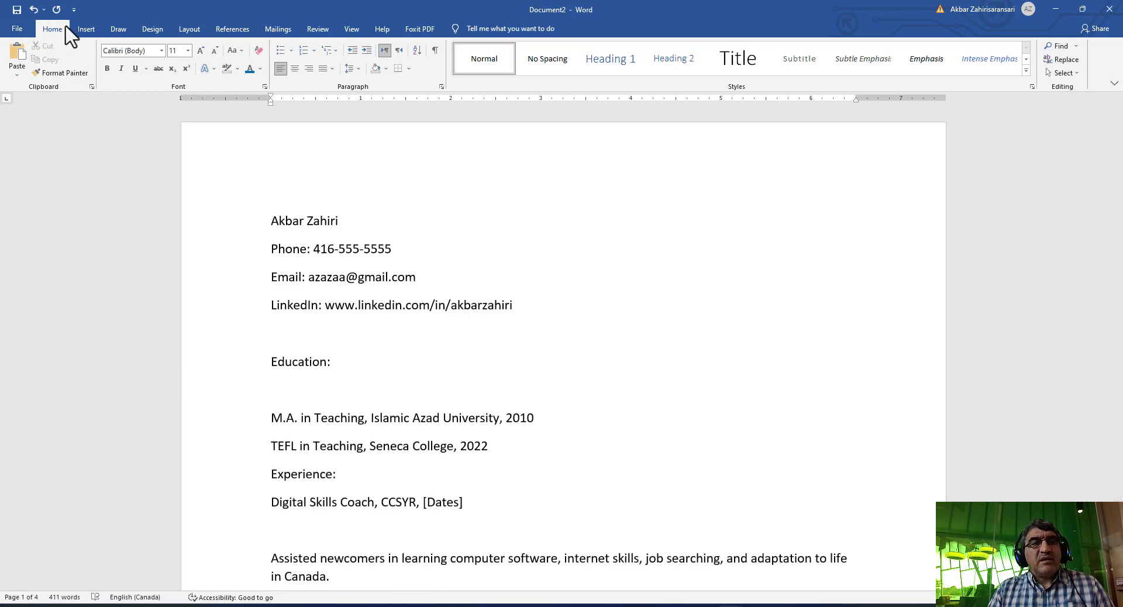
click(16, 9)
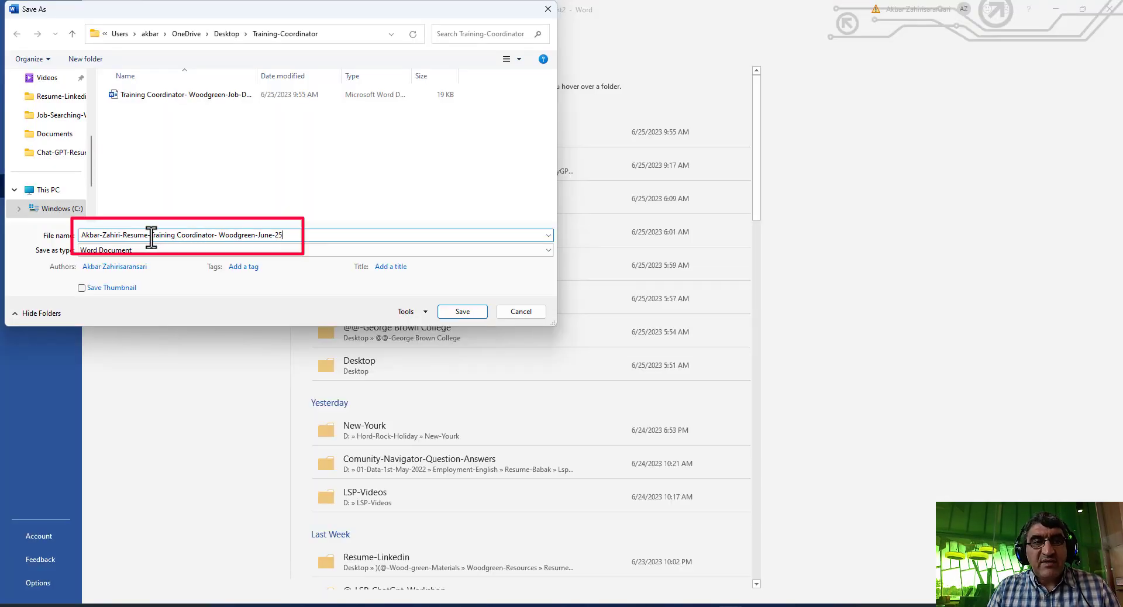
Step: Save the resume as the person's name plus 'Resume-Training Coordinator- Woodgreen-June-25'
drag(82, 235, 120, 235)
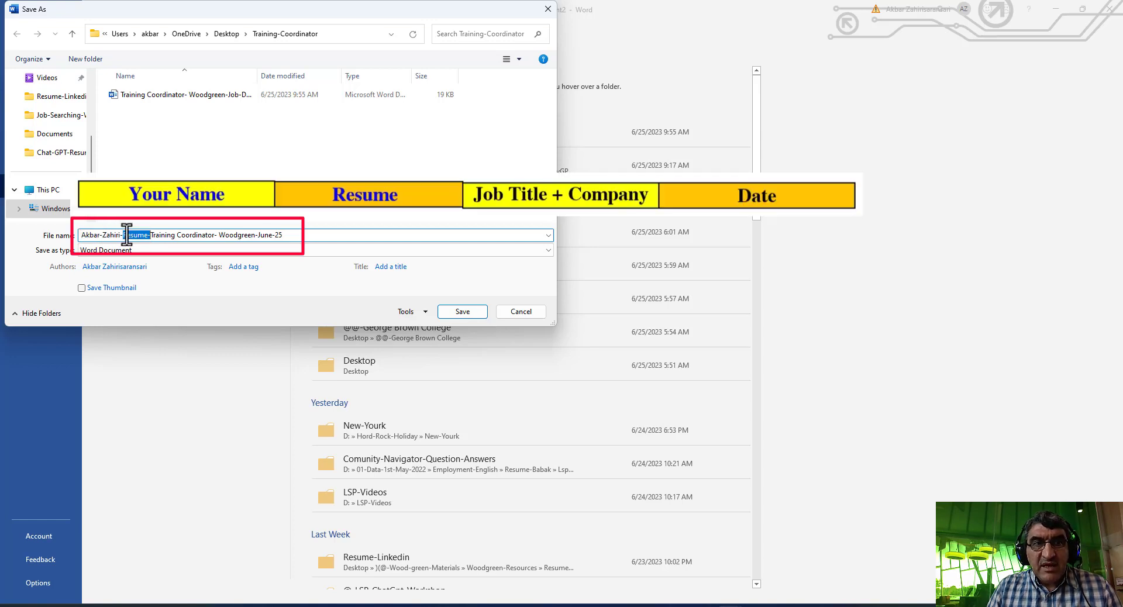
click(153, 236)
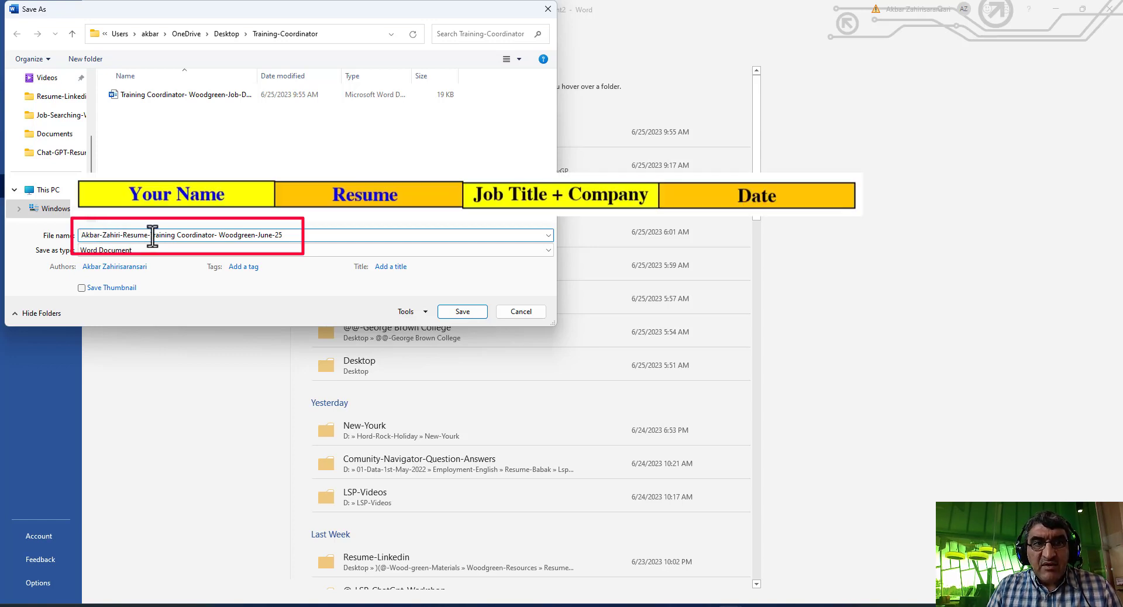
drag(151, 236, 209, 236)
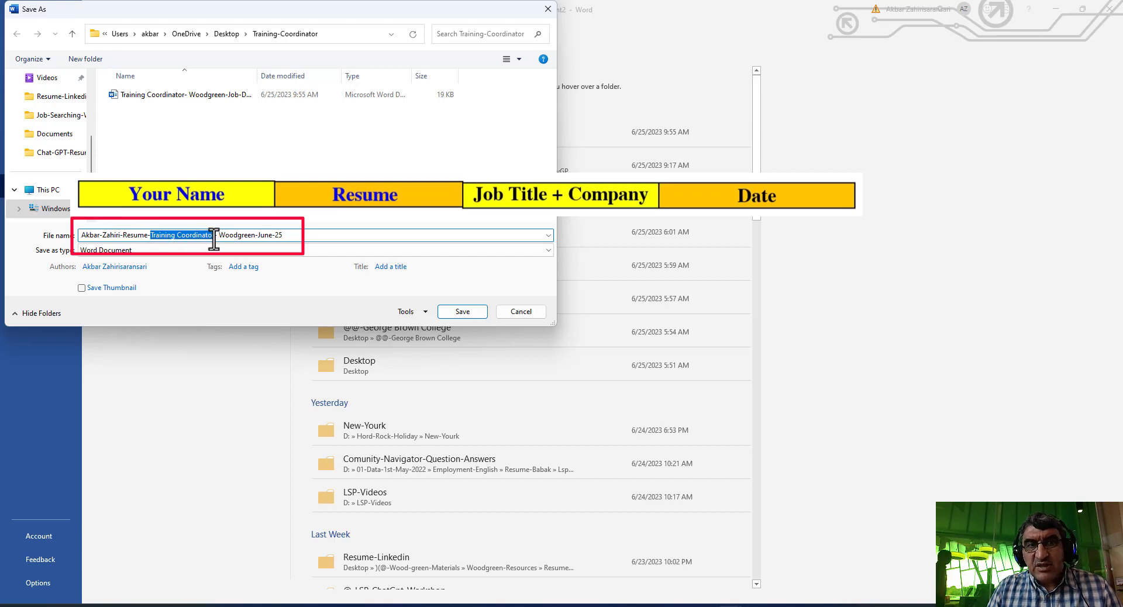
click(235, 239)
click(258, 234)
drag(258, 234, 283, 235)
click(283, 235)
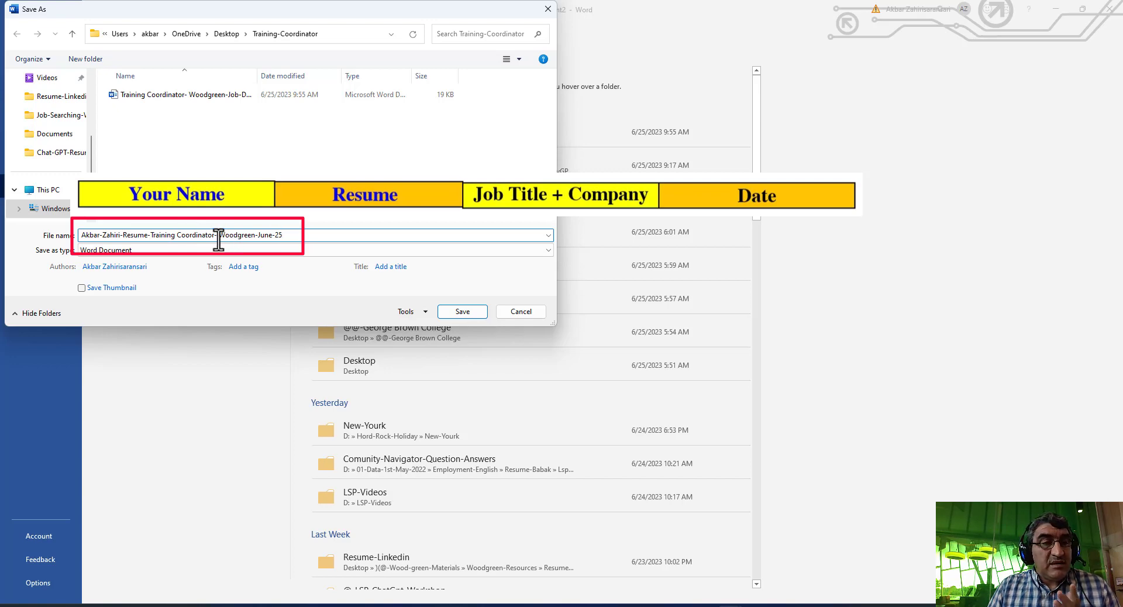
click(459, 309)
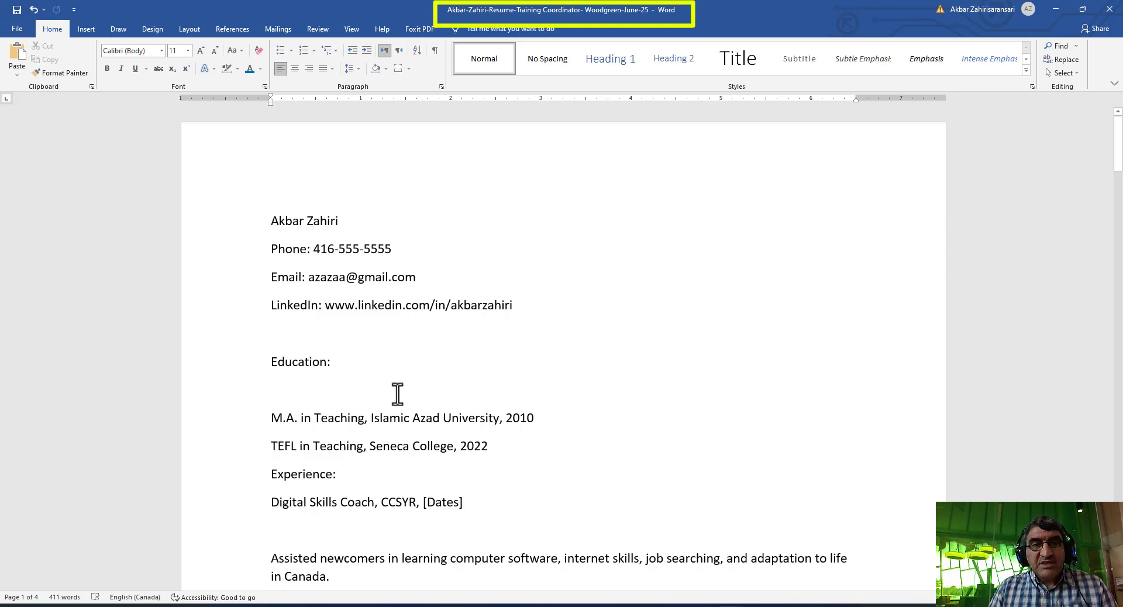
Step: Cut the short Objective from page 3, paste it below LinkedIn, and centre the name line
click(302, 333)
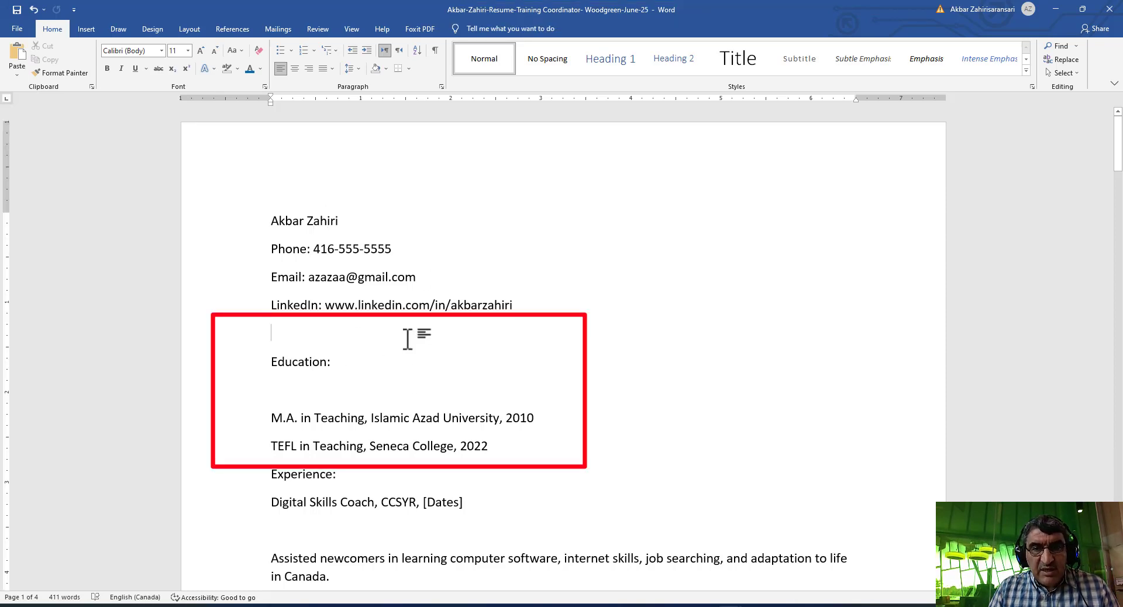
click(1110, 418)
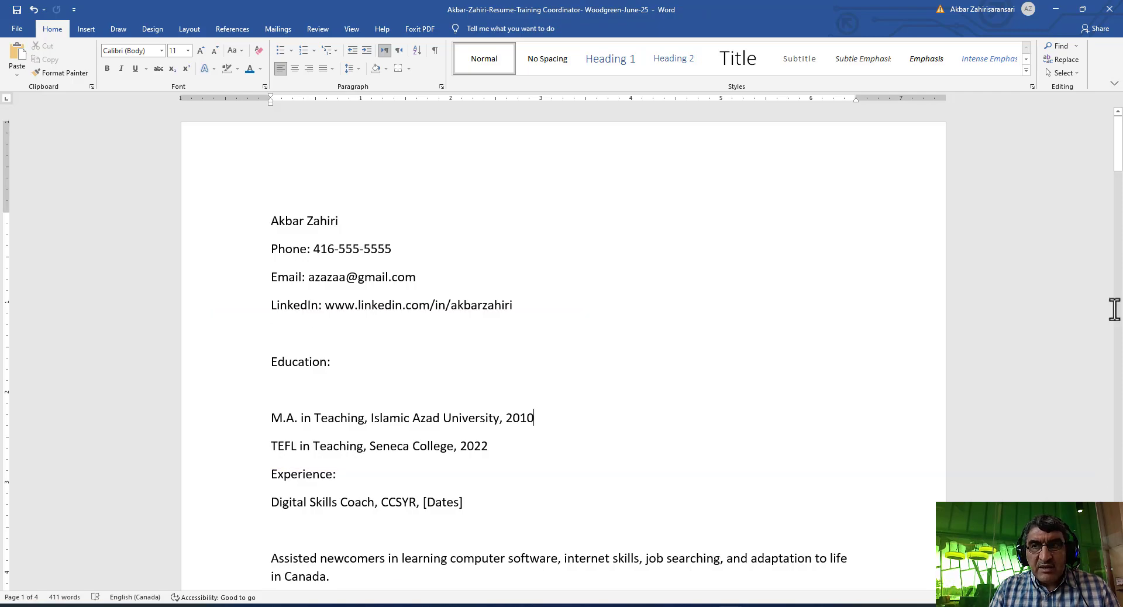
drag(1118, 167, 1120, 464)
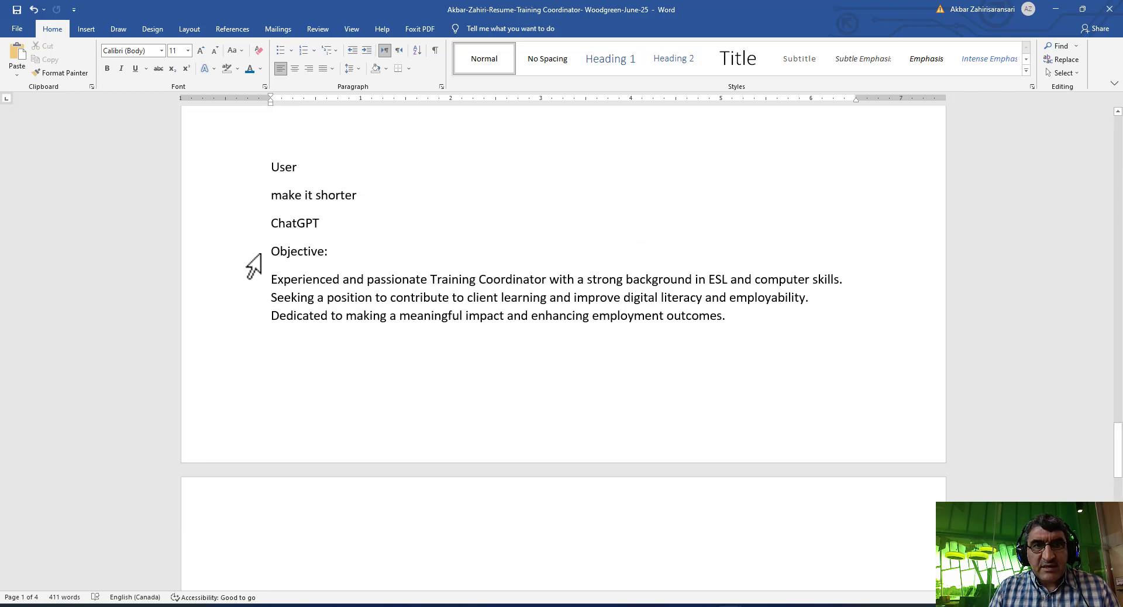
drag(269, 252, 814, 339)
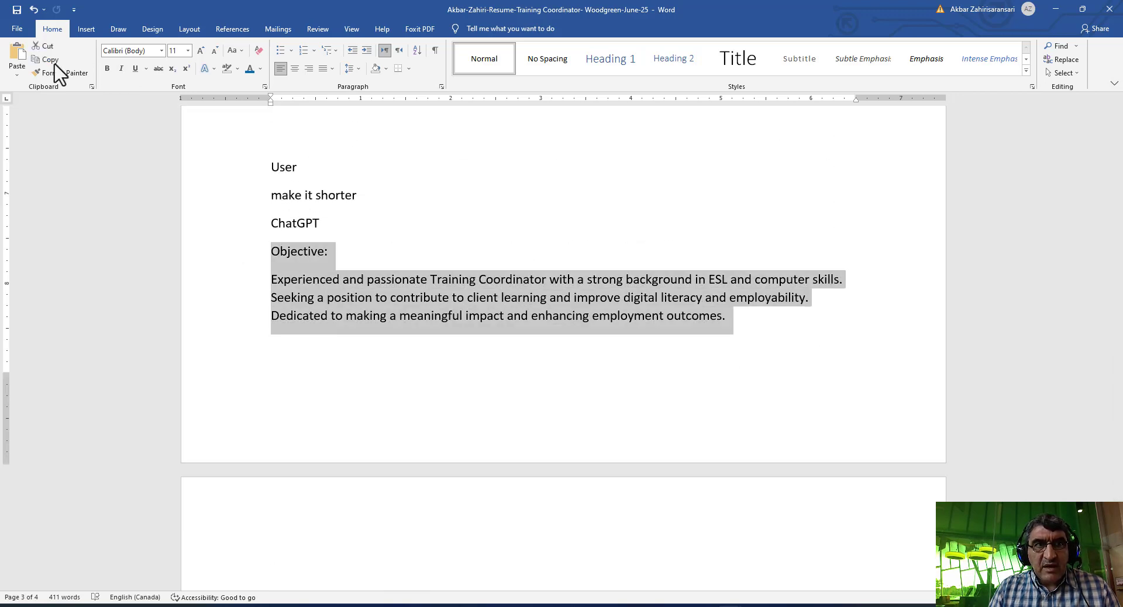
click(46, 46)
click(1120, 146)
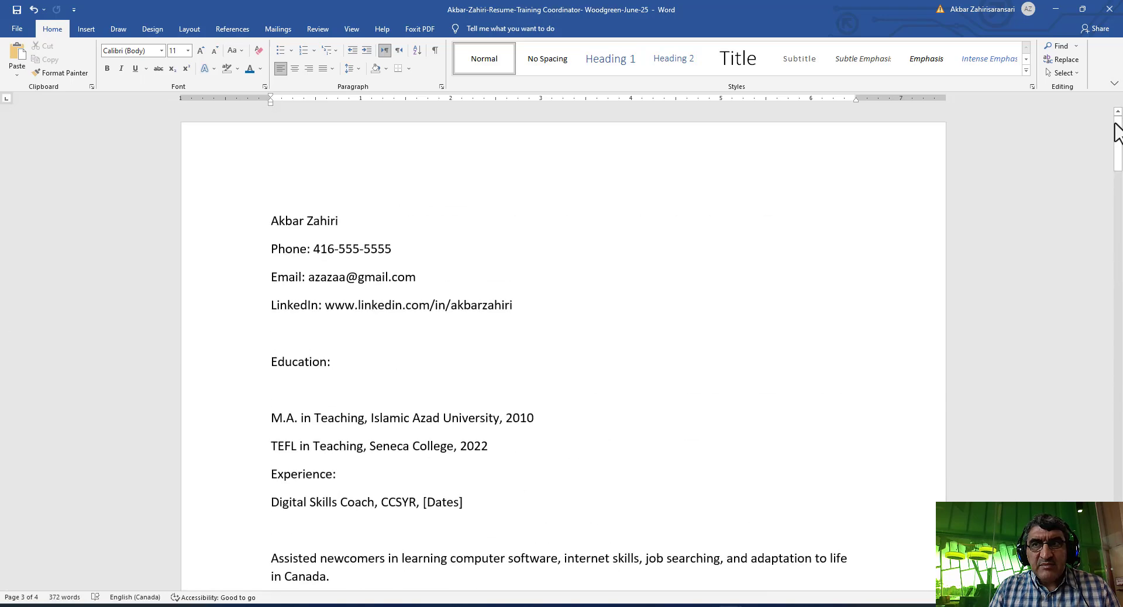
click(331, 334)
click(17, 53)
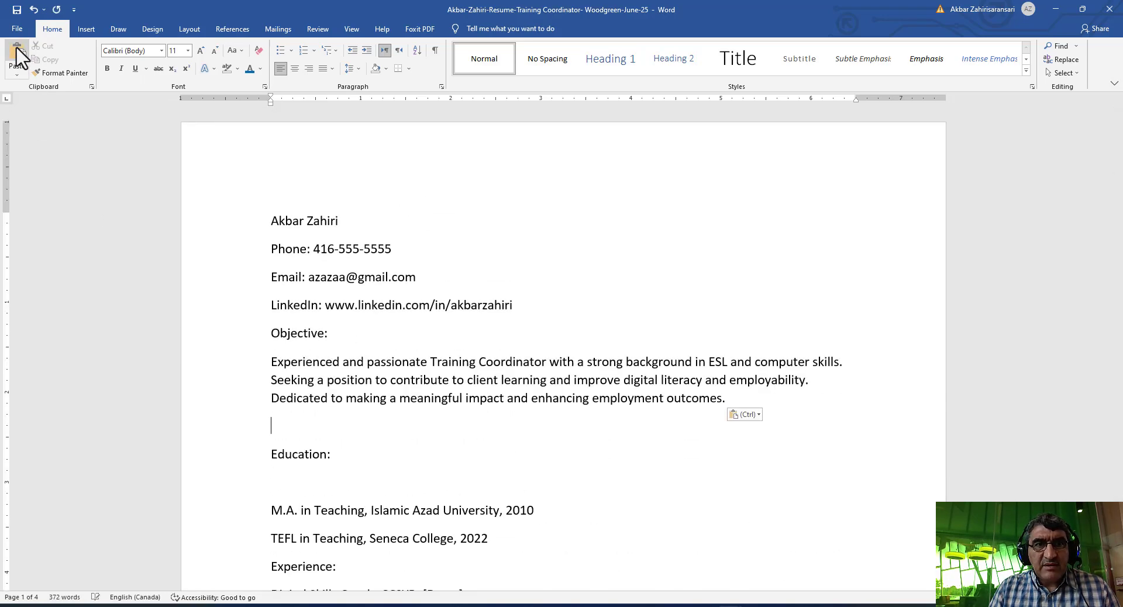
click(295, 68)
Step: Join phone, email and LinkedIn onto one tab-separated contact line
click(396, 251)
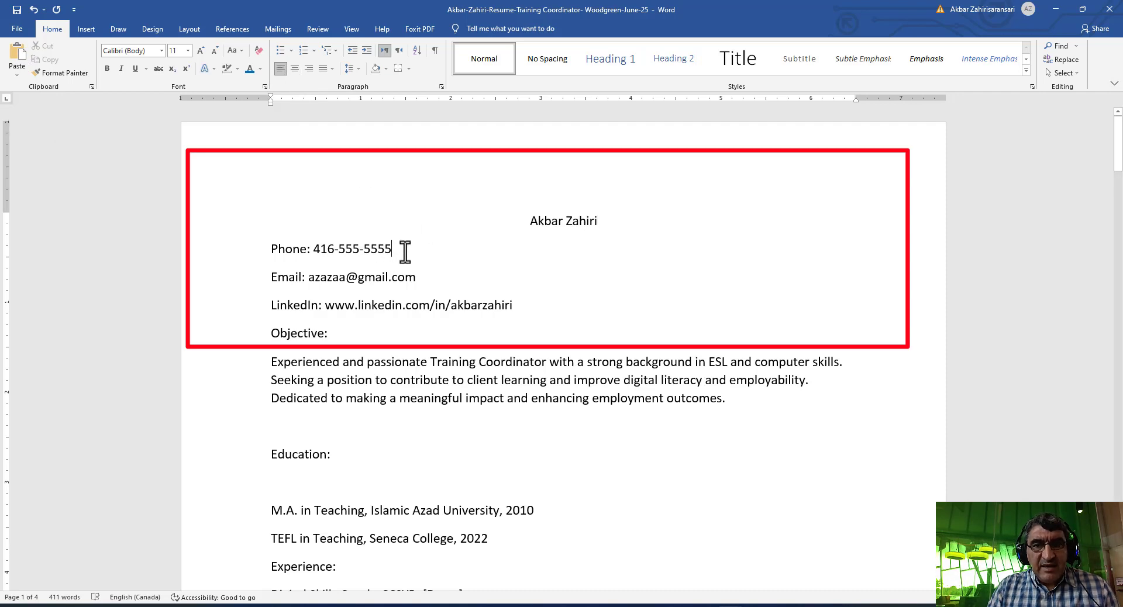
key(Delete)
key(Tab)
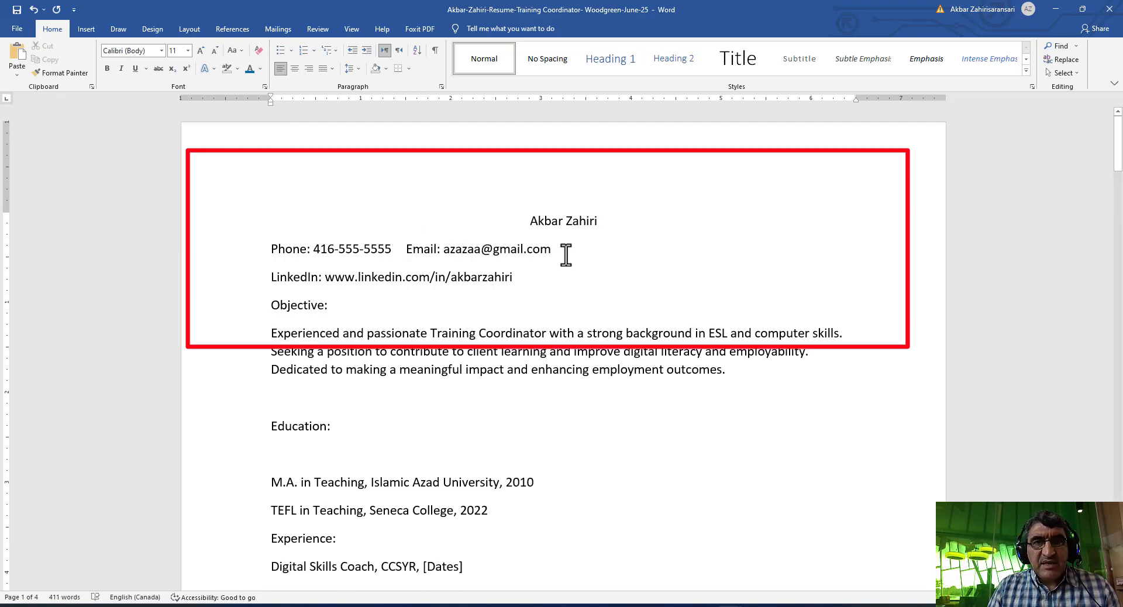
key(Delete)
key(Tab)
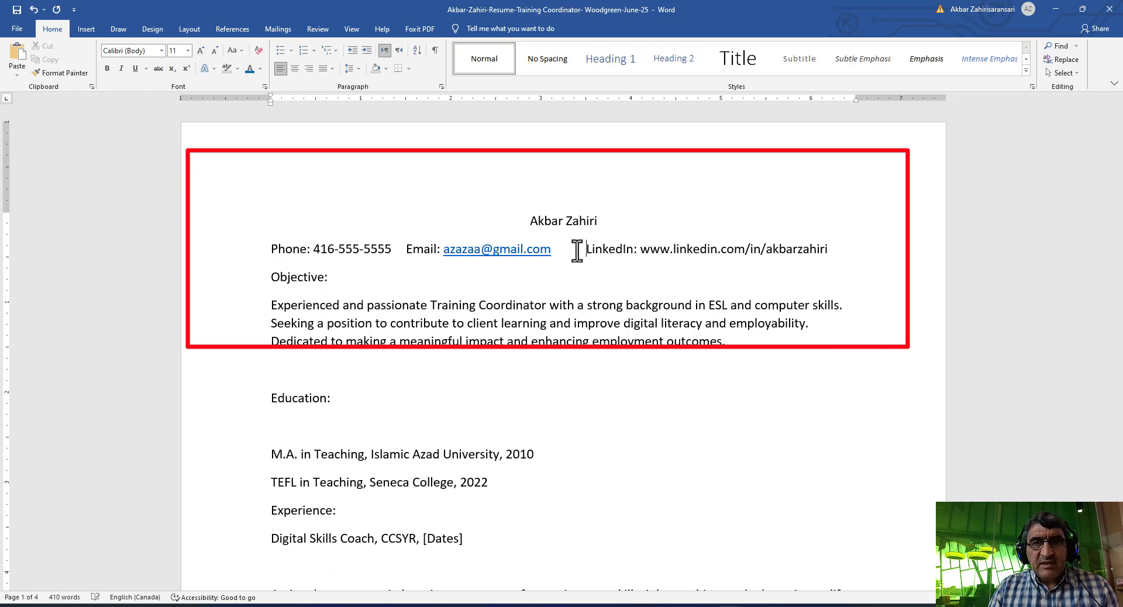
key(Tab)
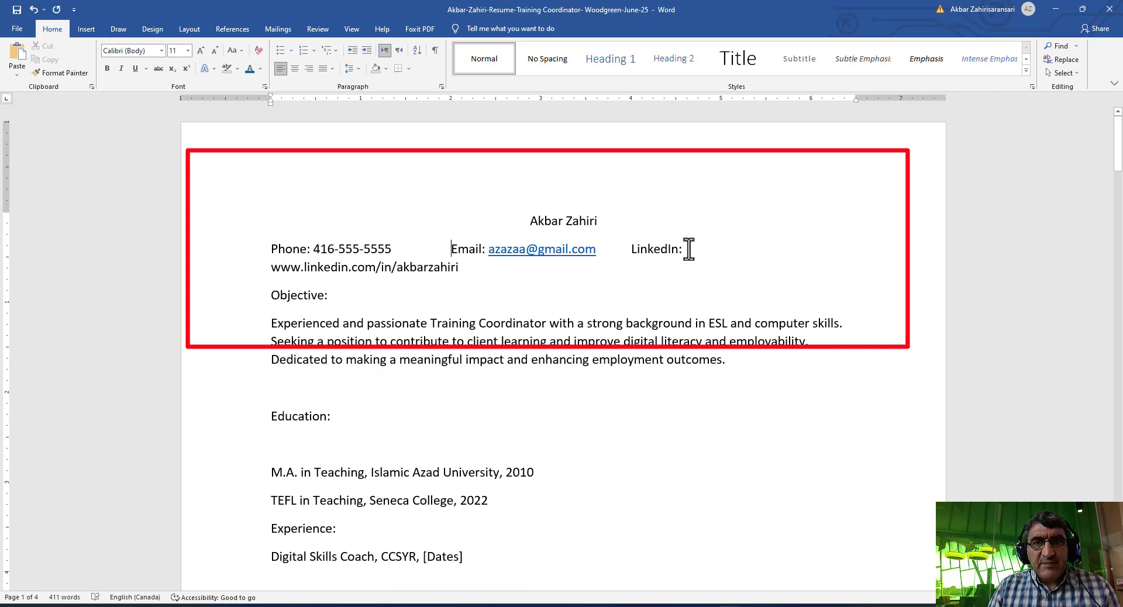
key(ctrl+z)
key(ctrl+z)
Step: Delete the leftover note and ChatGPT conversation text after References
scroll(533, 251, down, 2)
click(534, 250)
drag(1117, 168, 1118, 223)
scroll(772, 235, down, 10)
drag(254, 200, 362, 584)
key(BackSpace)
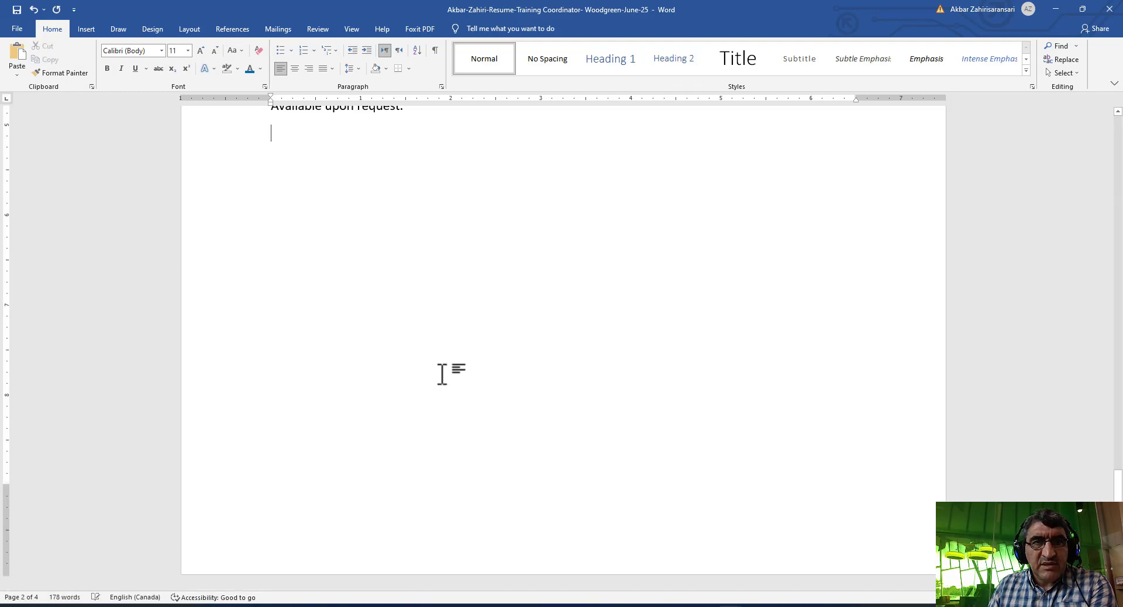
drag(1117, 485, 1114, 141)
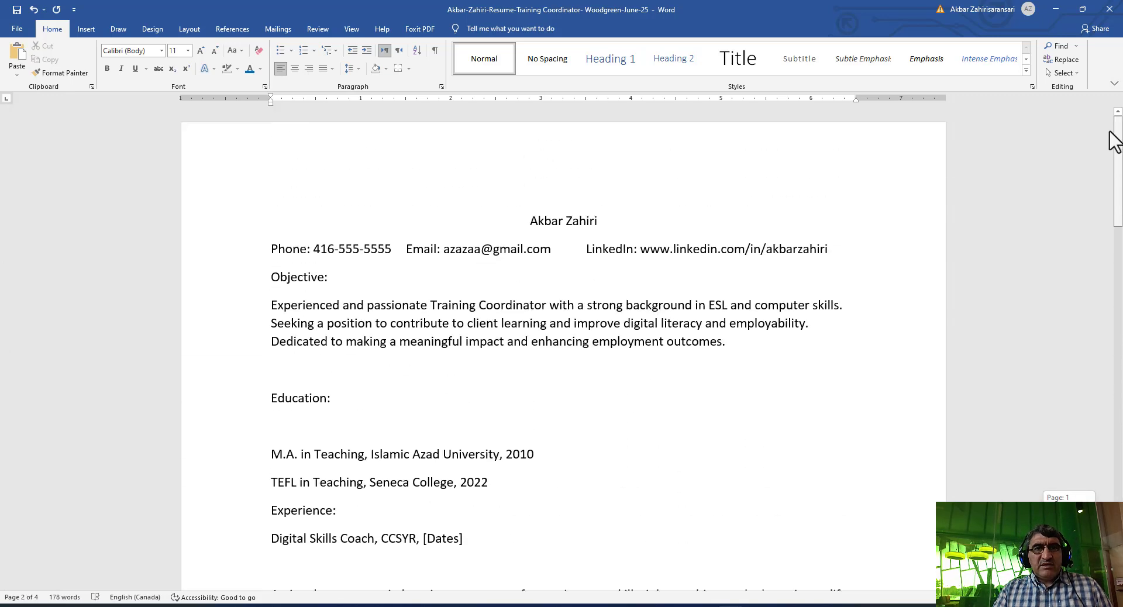
Step: Bold the Objective heading and format-paint it onto Education and Experience
triple_click(296, 280)
click(303, 257)
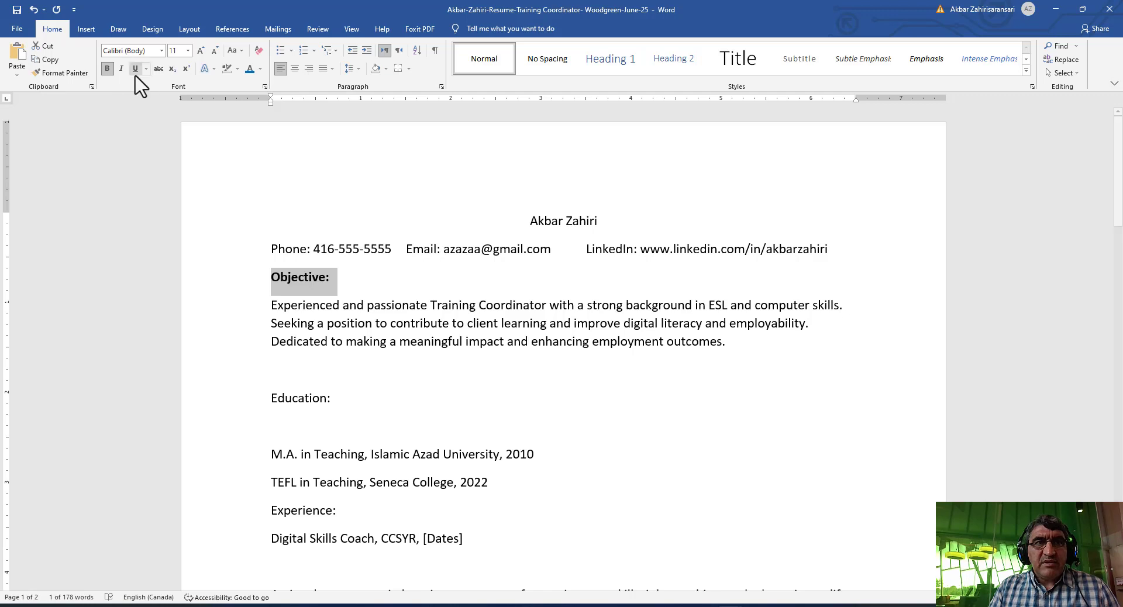
double_click(61, 73)
click(238, 400)
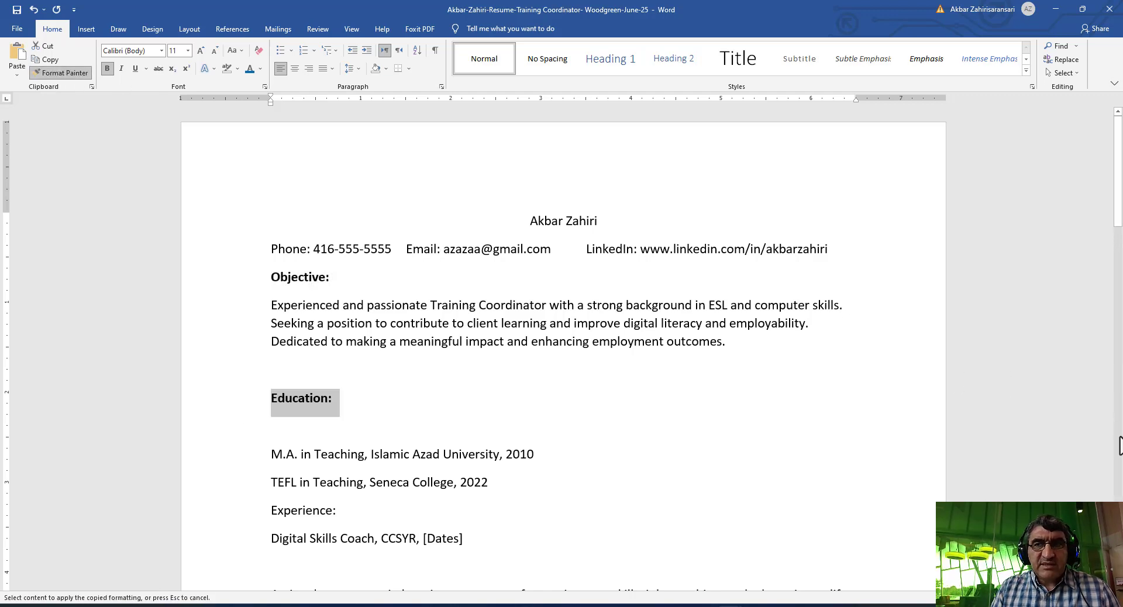
drag(1117, 199, 1117, 253)
click(256, 277)
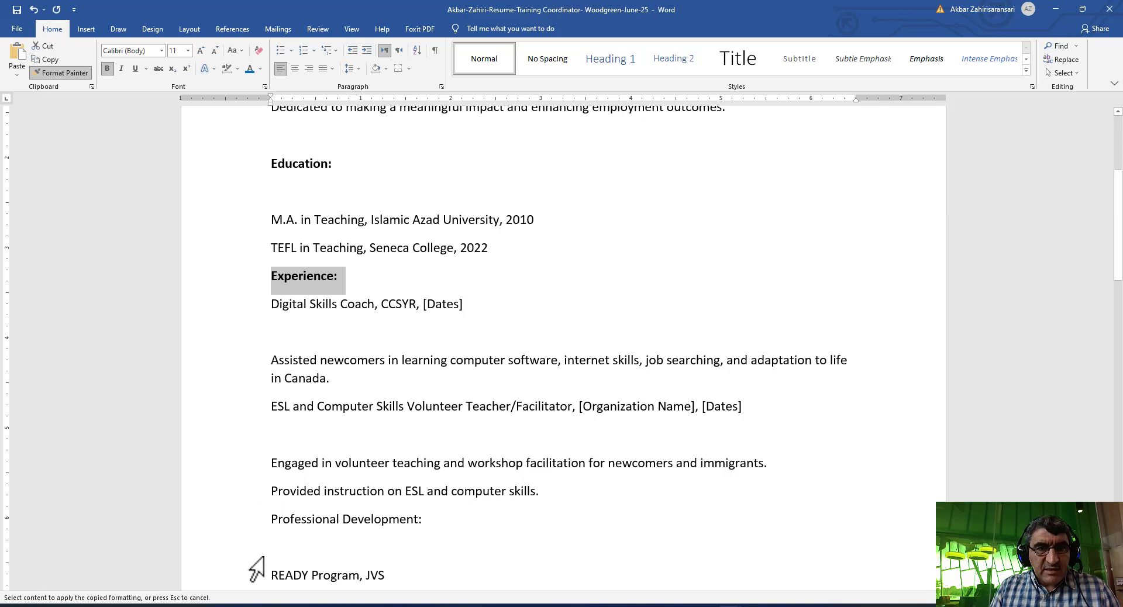
Step: Apply the bold heading format to Professional Development, Volunteer Experience and Skills:
click(254, 520)
drag(1119, 239, 1106, 330)
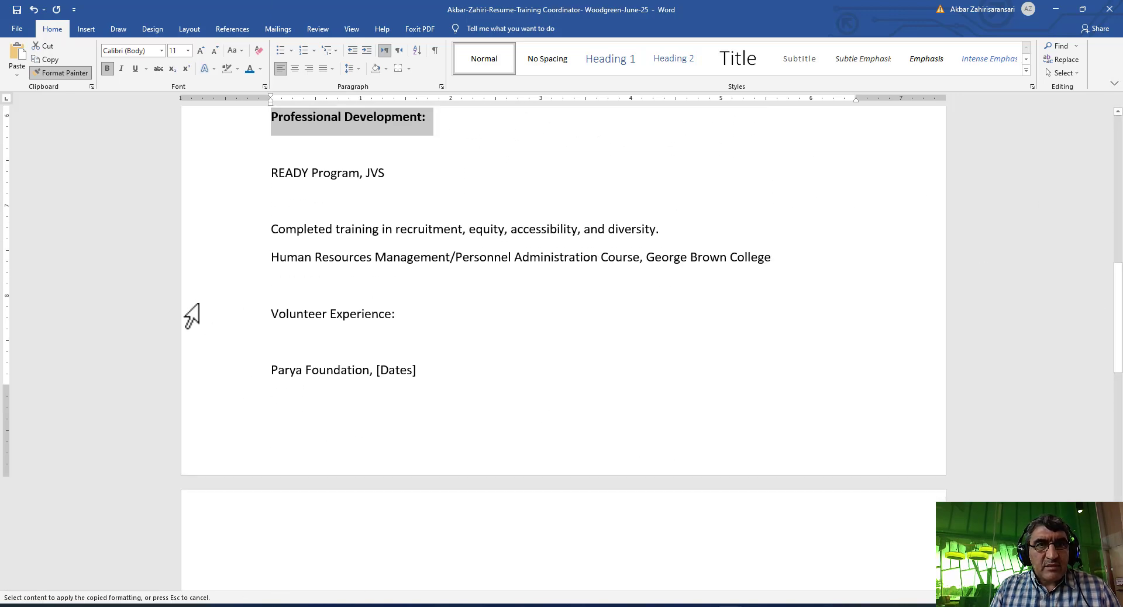
click(231, 314)
drag(1117, 307, 1116, 427)
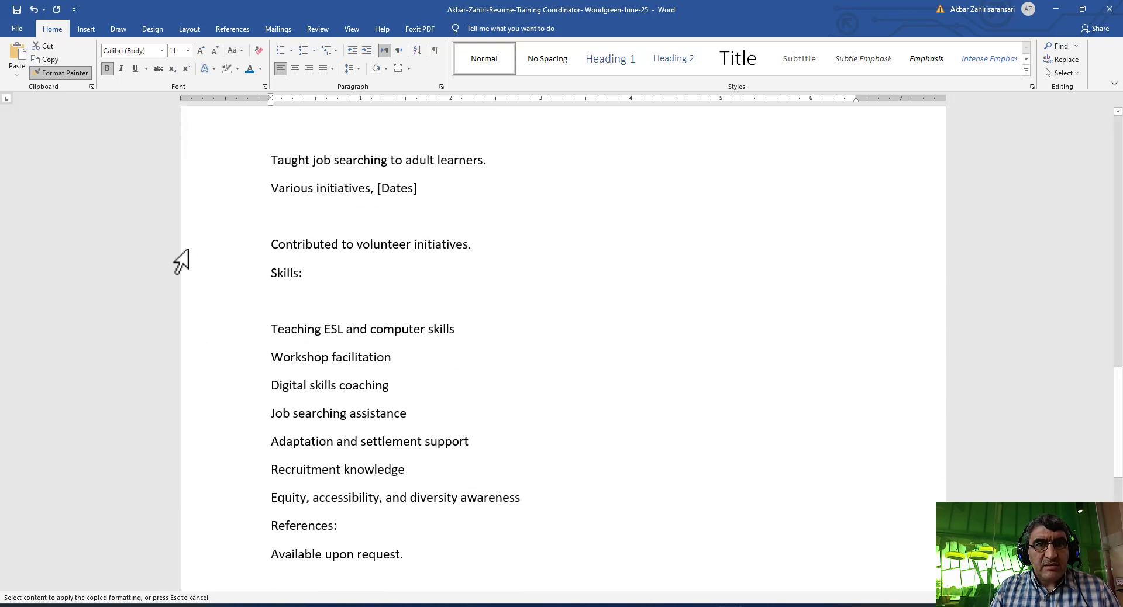
click(213, 274)
mouse_move(1119, 426)
mouse_down()
mouse_move(1119, 479)
mouse_move(1119, 168)
mouse_up()
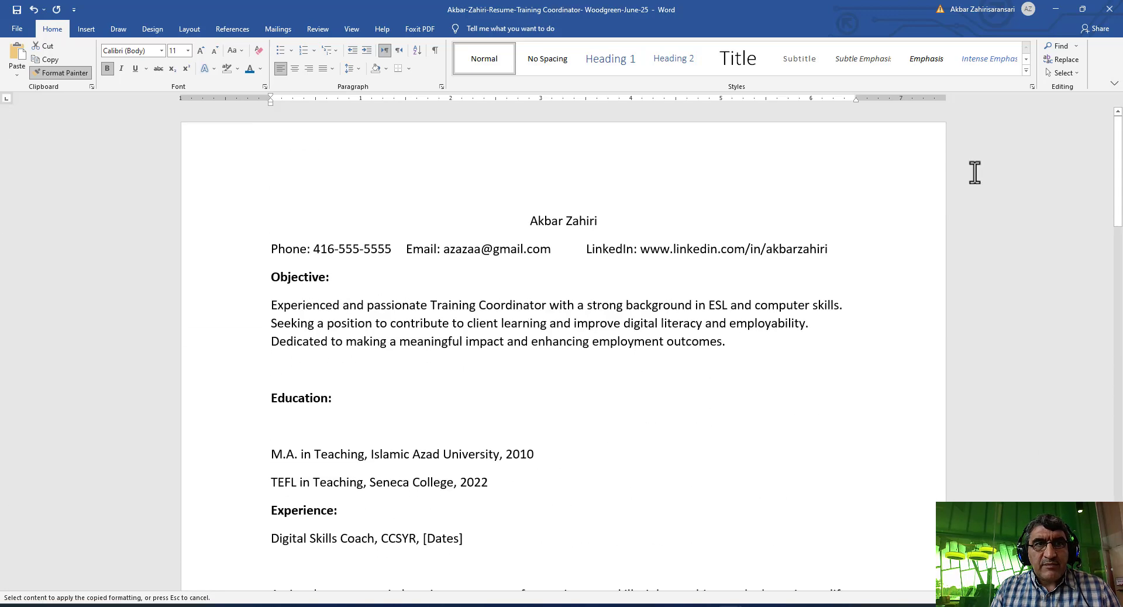
Step: Remove the blank lines around Education:, below Digital Skills Coach and the ESL entry
click(59, 73)
click(341, 371)
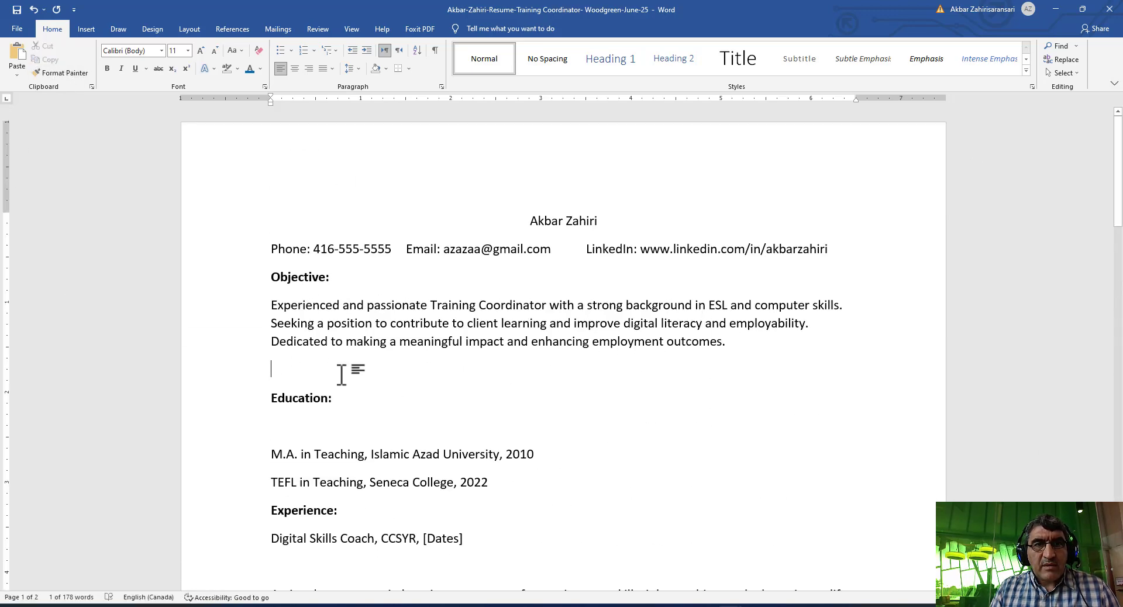
key(BackSpace)
click(330, 396)
key(BackSpace)
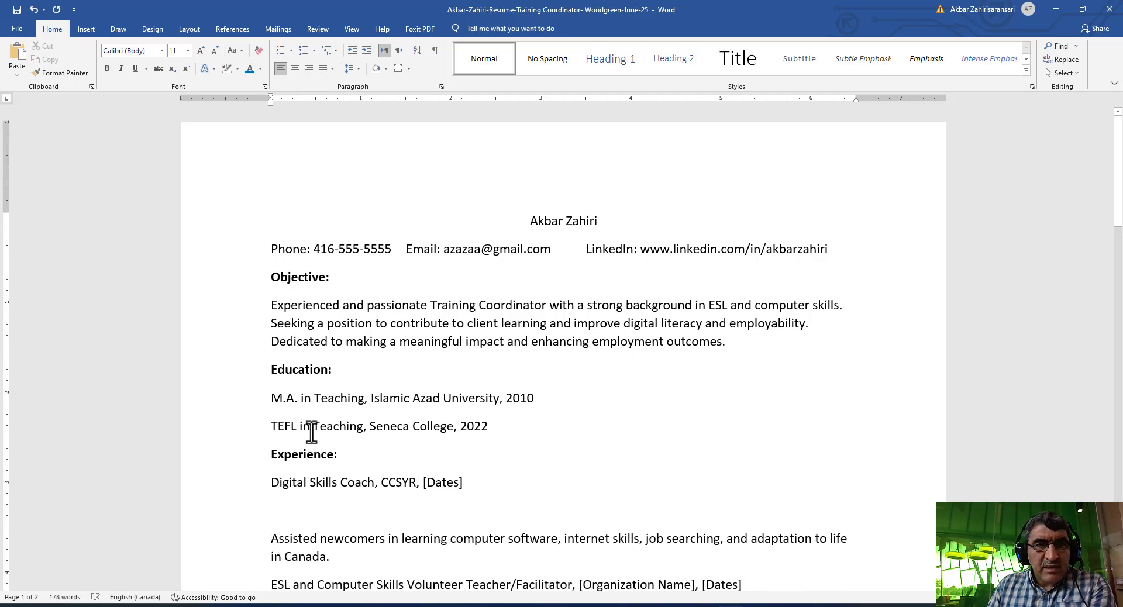
click(365, 514)
key(Delete)
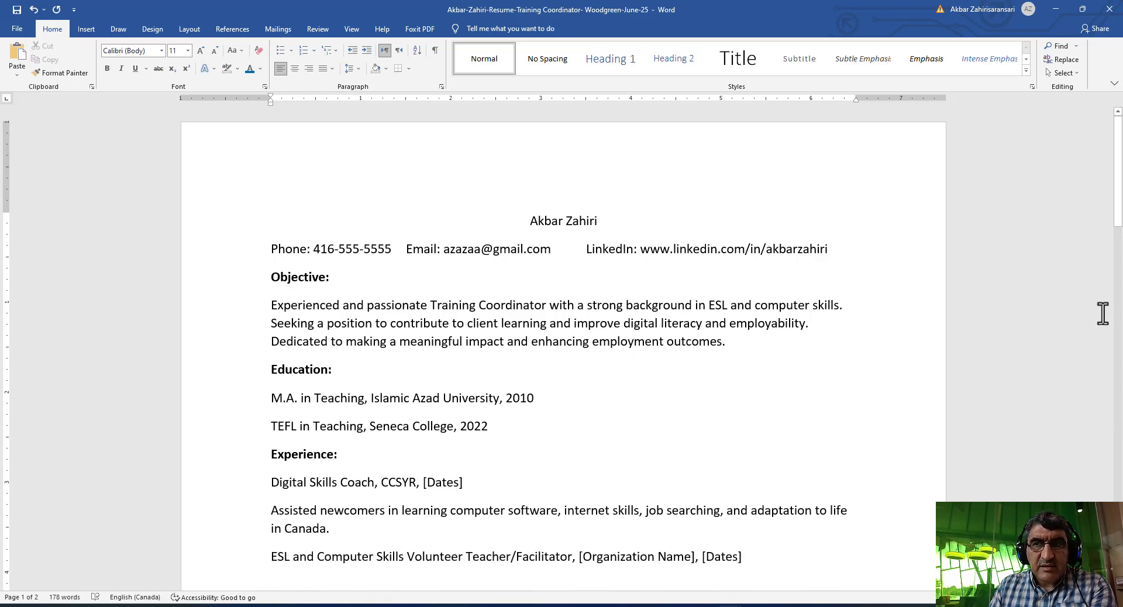
drag(1118, 208, 1117, 278)
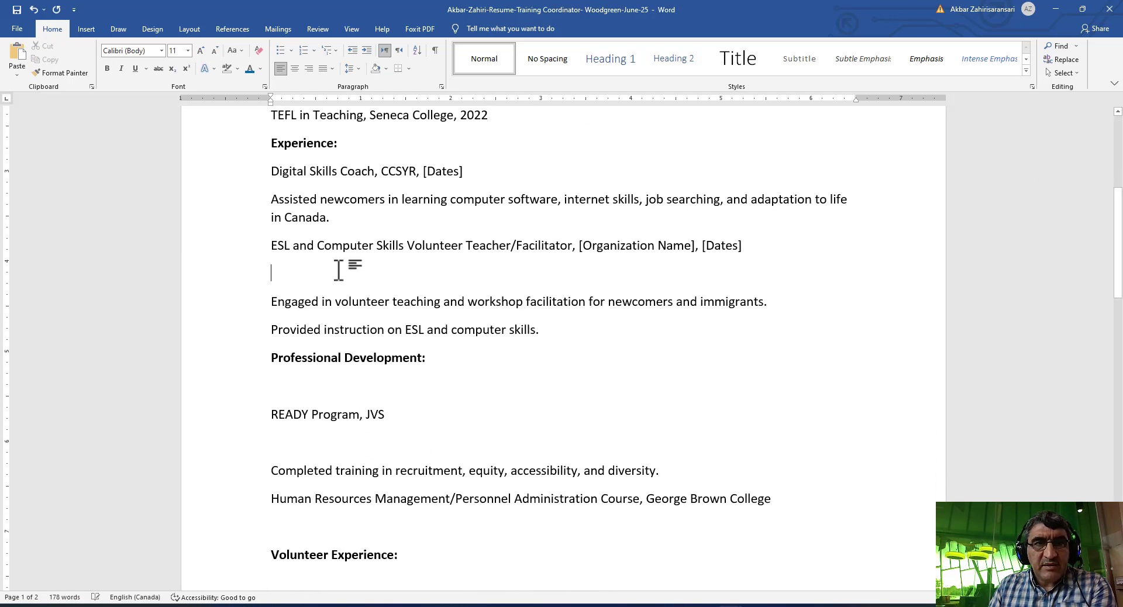
key(Delete)
Step: Remove the blank lines below Professional Development:, READY Program, JVS and above Volunteer Experience:
click(333, 359)
key(Delete)
click(318, 391)
key(Delete)
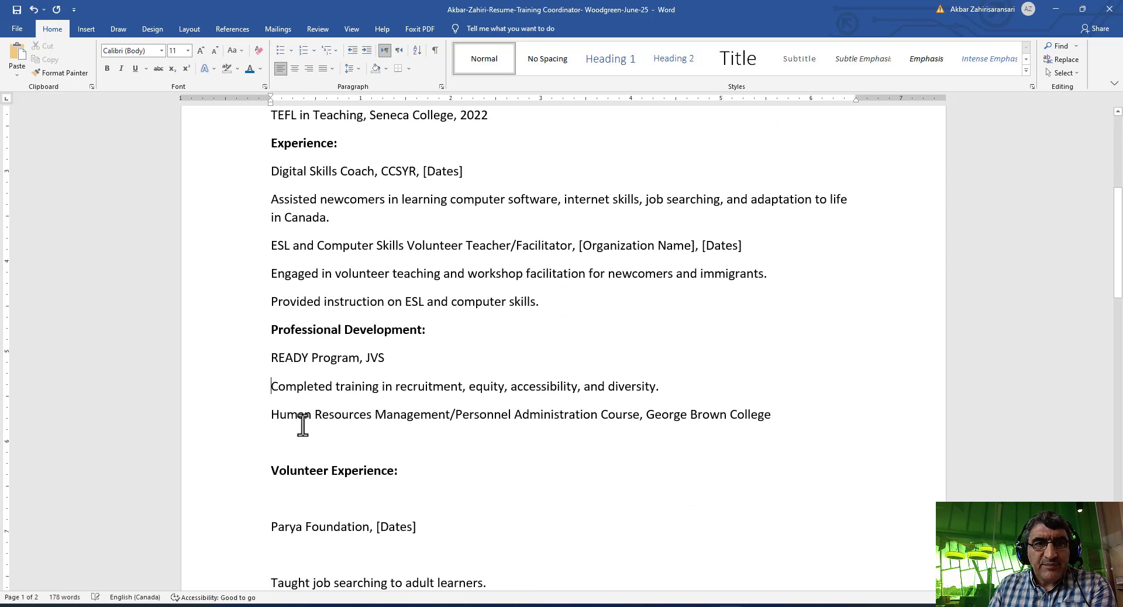
click(310, 442)
key(Delete)
Step: Remove the blank lines within Volunteer Experience and below Skills:
drag(1118, 275, 1117, 307)
click(358, 331)
key(Delete)
click(337, 359)
key(Delete)
click(316, 414)
key(Delete)
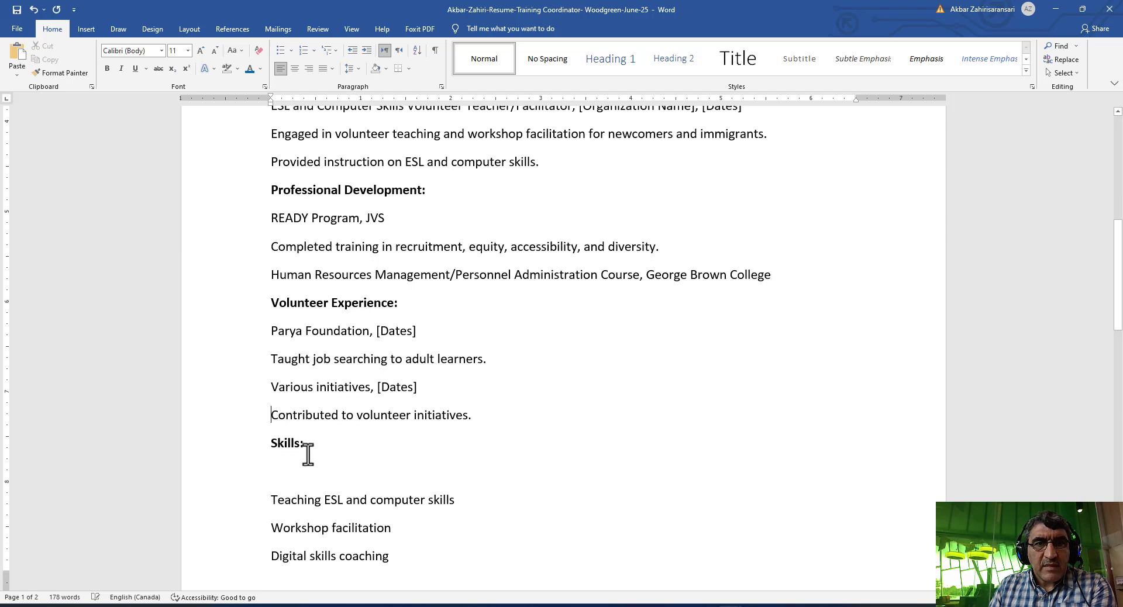
click(311, 468)
key(Delete)
drag(1117, 296, 1113, 410)
Step: Make the References: heading bold and return to the top of the resume
click(232, 379)
click(251, 353)
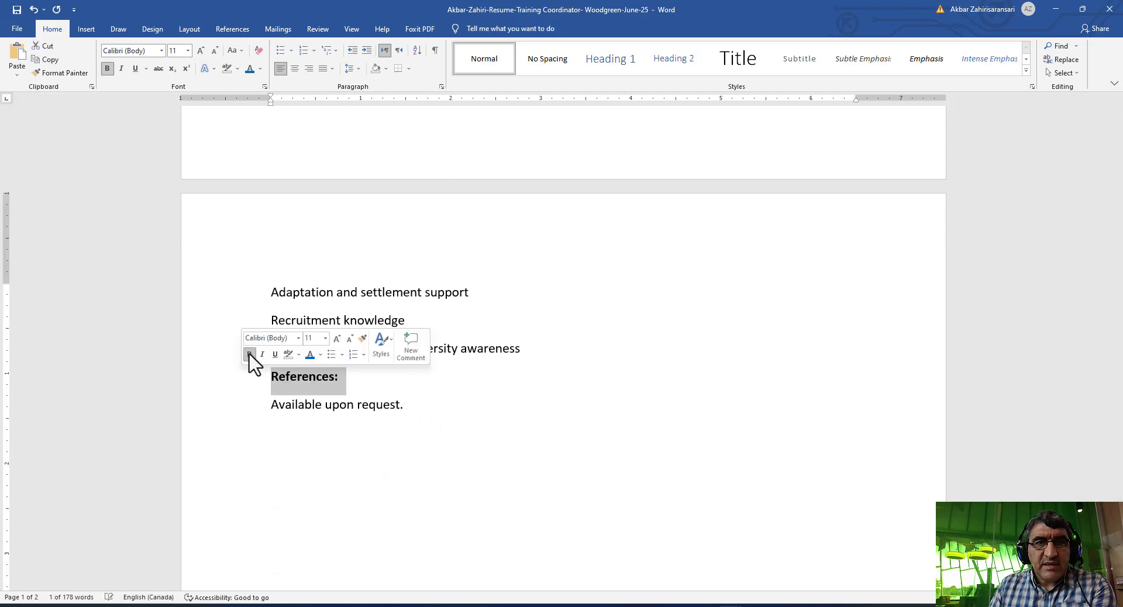
click(334, 386)
key(shift+F5)
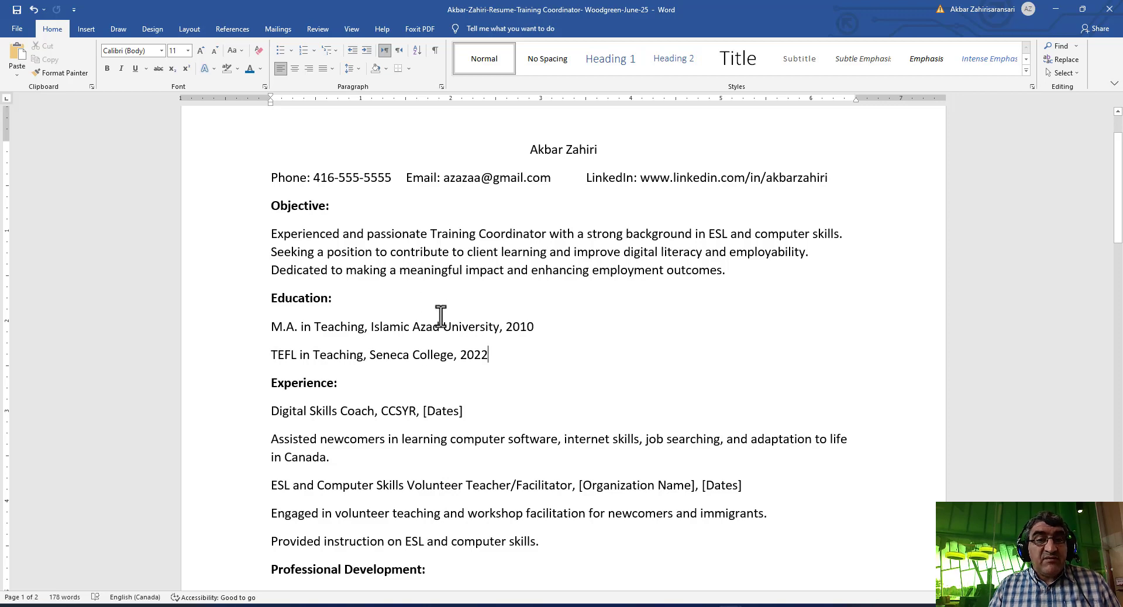
Step: Bullet the four lines from 'Assisted newcomers…' to 'Provided instruction…' under Digital Skills Coach, CCSYR
click(301, 390)
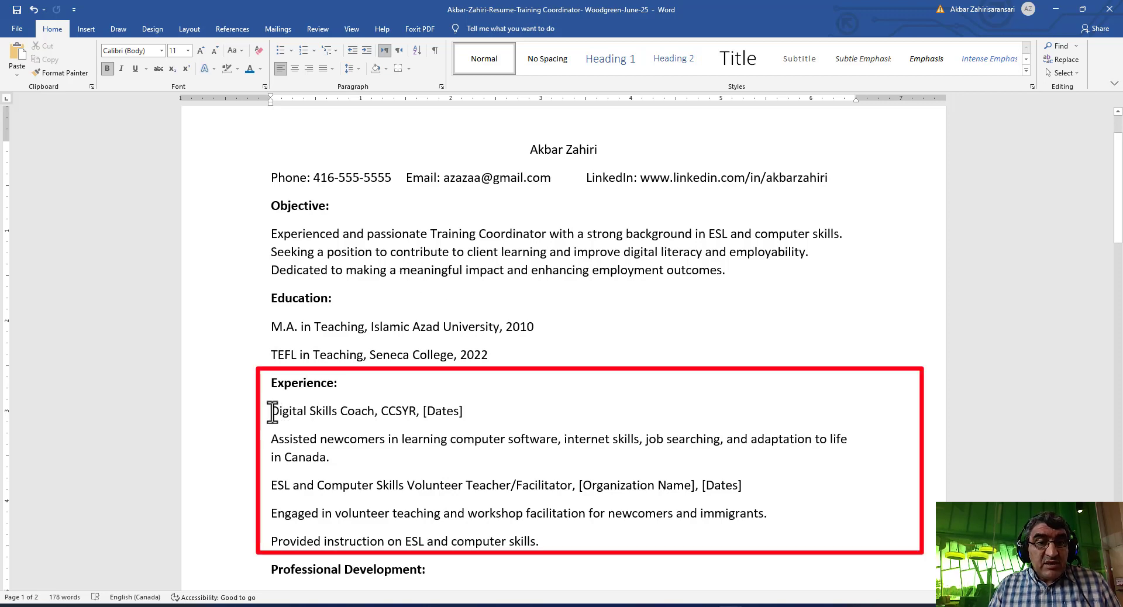
drag(270, 411, 371, 412)
click(353, 410)
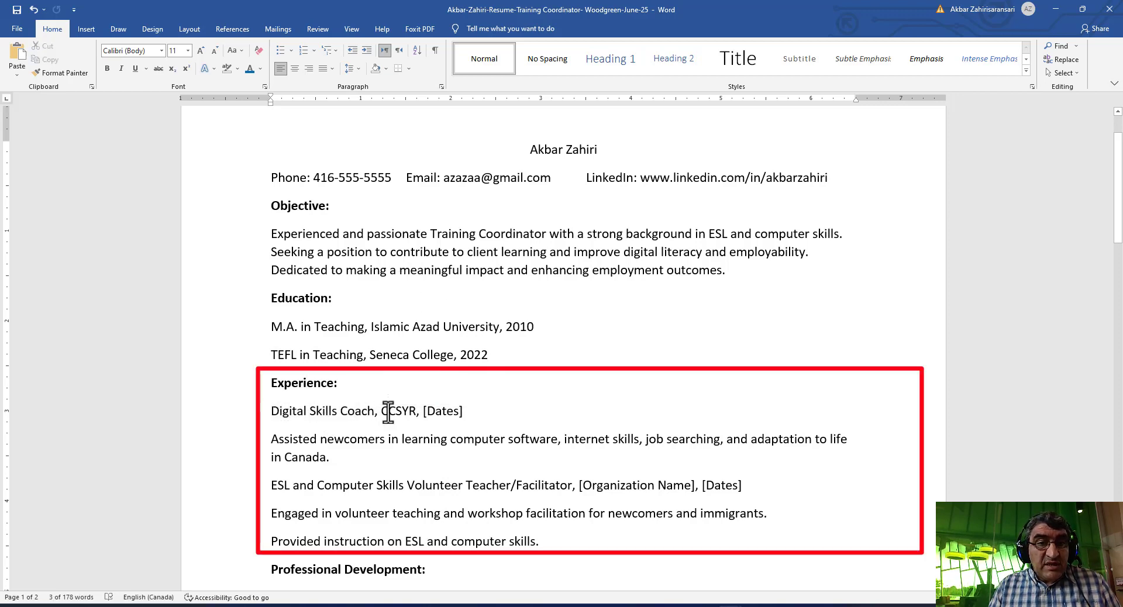
double_click(438, 411)
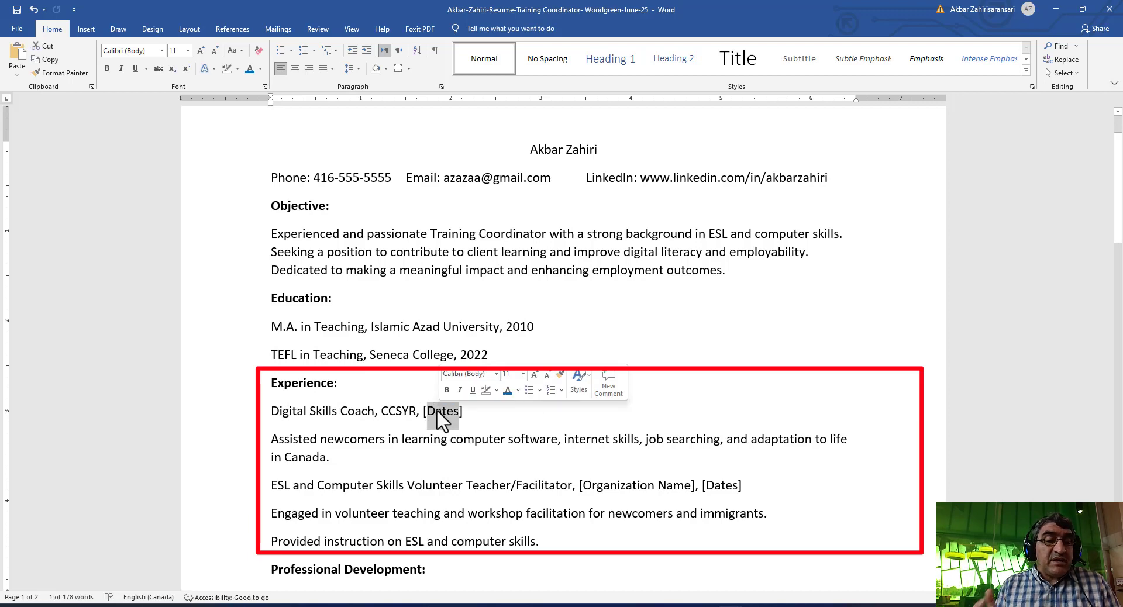
click(363, 416)
drag(298, 442, 347, 538)
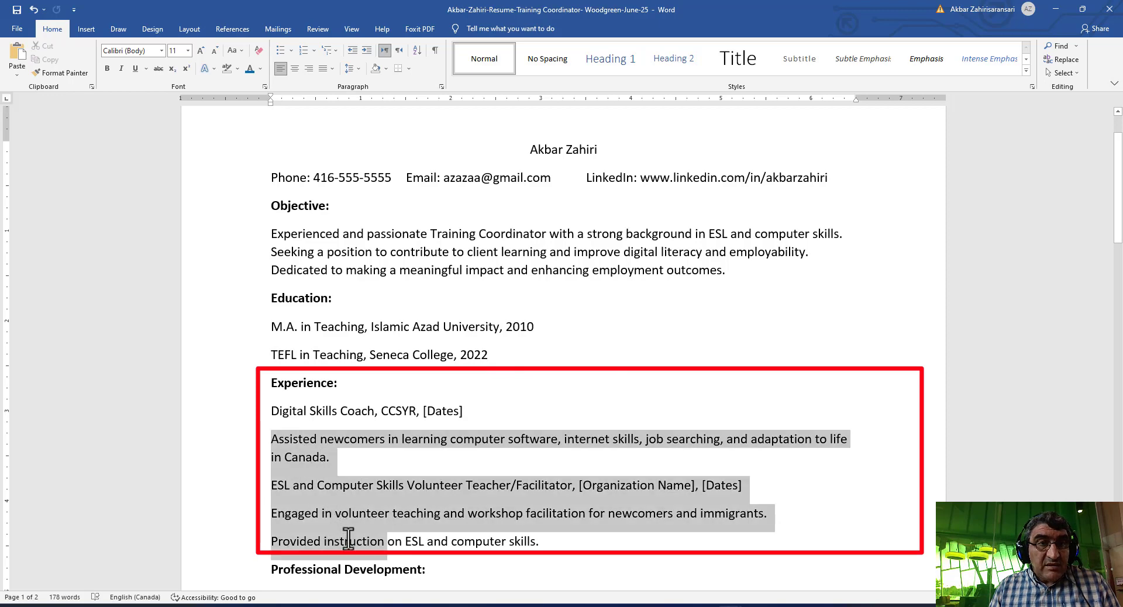
click(281, 51)
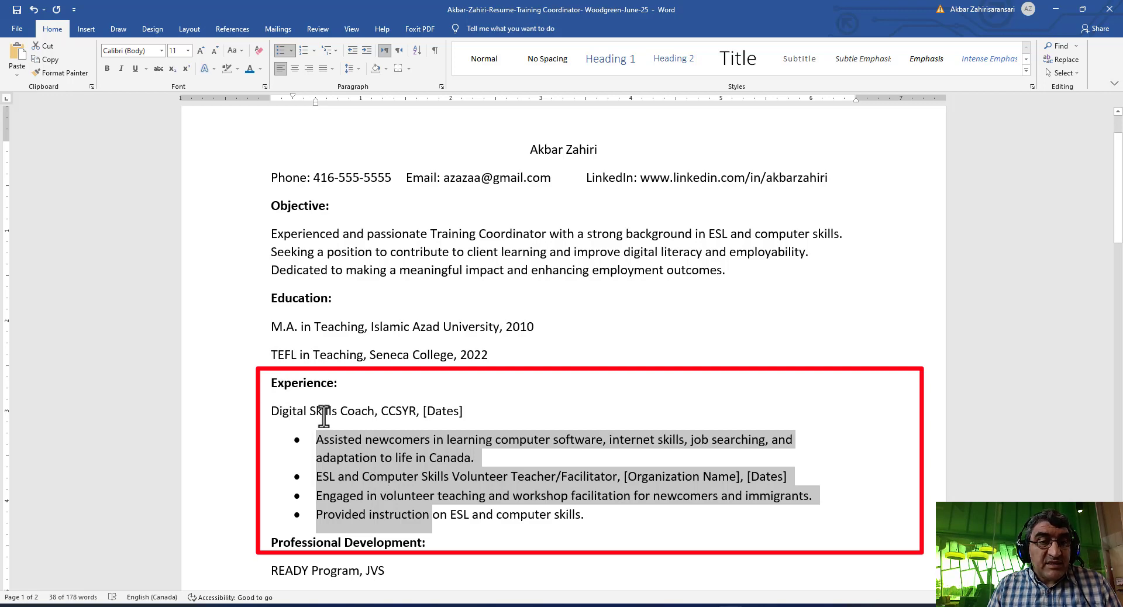
Step: Ask ChatGPT for more key points on the CCSYR experience
click(739, 580)
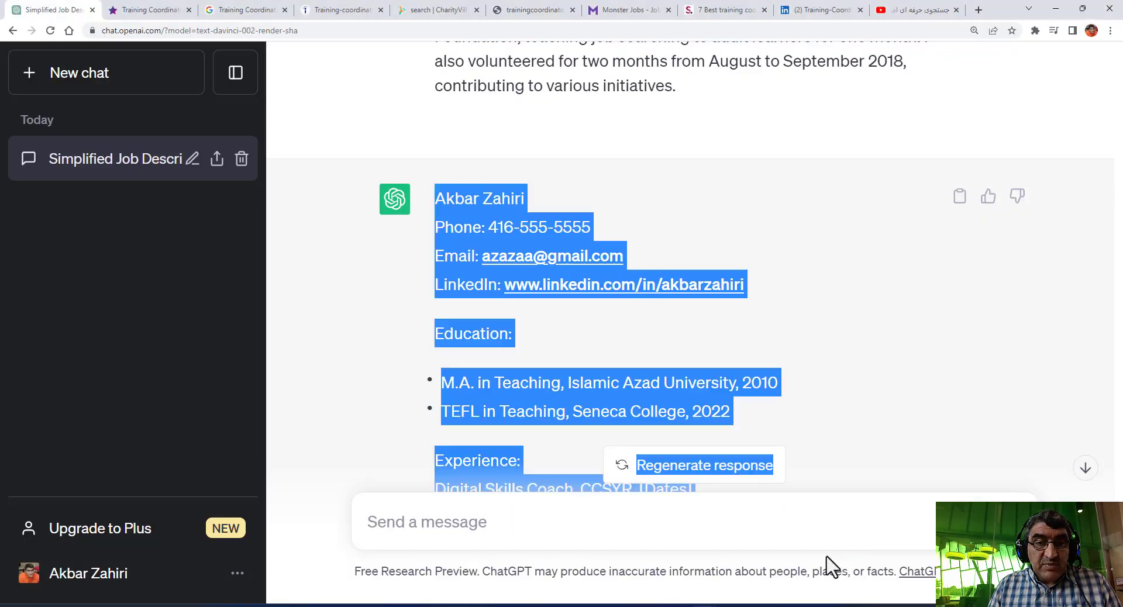
click(472, 523)
text(Pl)
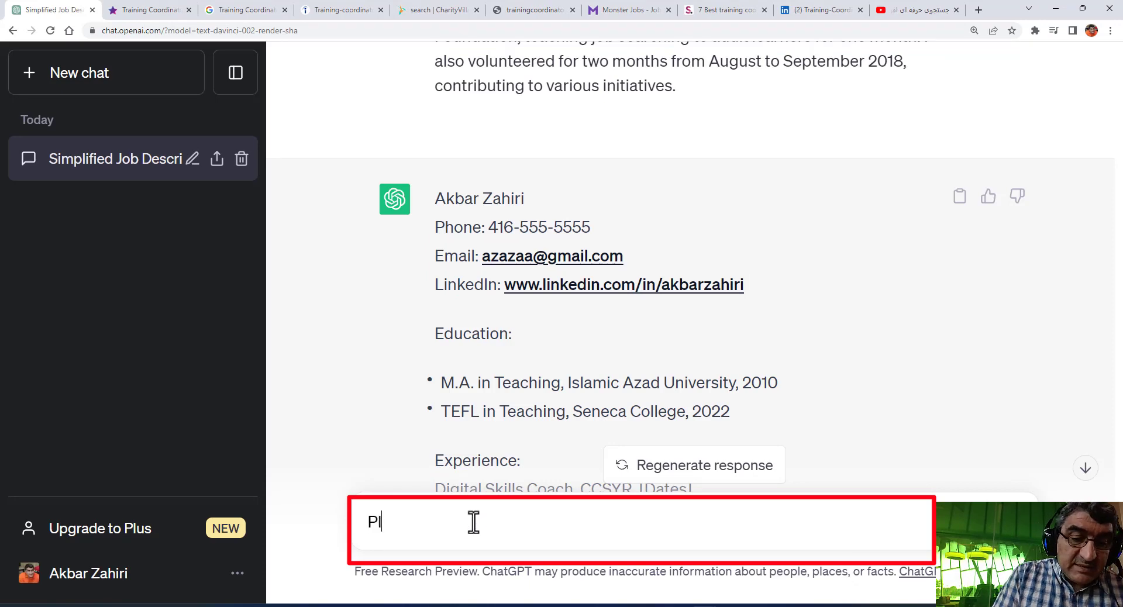
text(ease)
text(add more highlighted key points in my experience section for CCSYR)
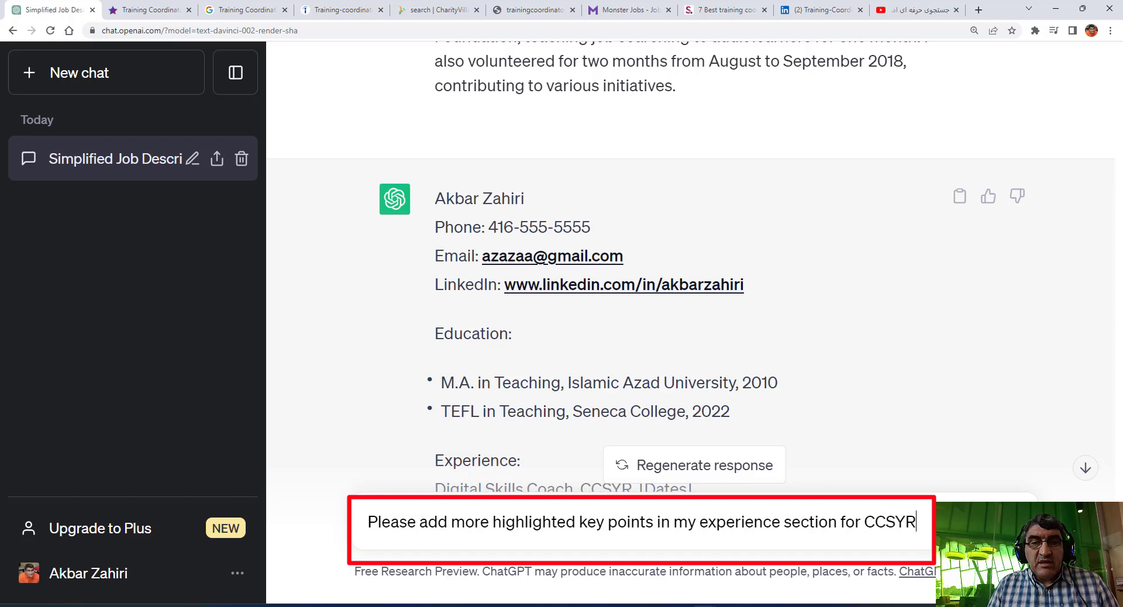
key(Return)
Step: Copy the bulleted CCSYR key points from ChatGPT's reply
click(1085, 468)
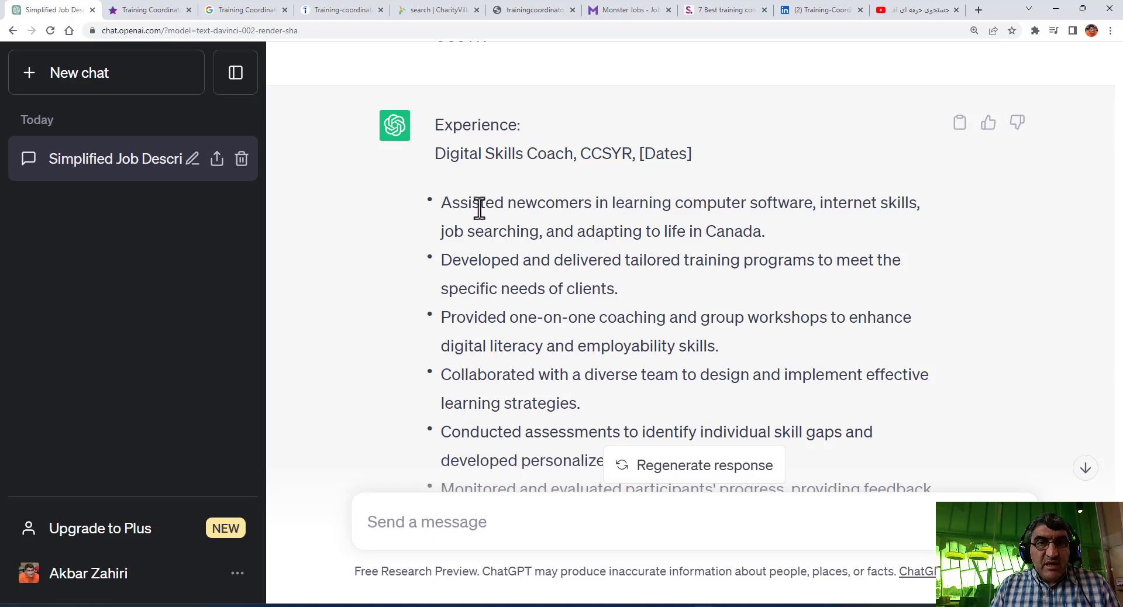
scroll(487, 231, down, 1)
drag(445, 139, 641, 484)
right_click(548, 131)
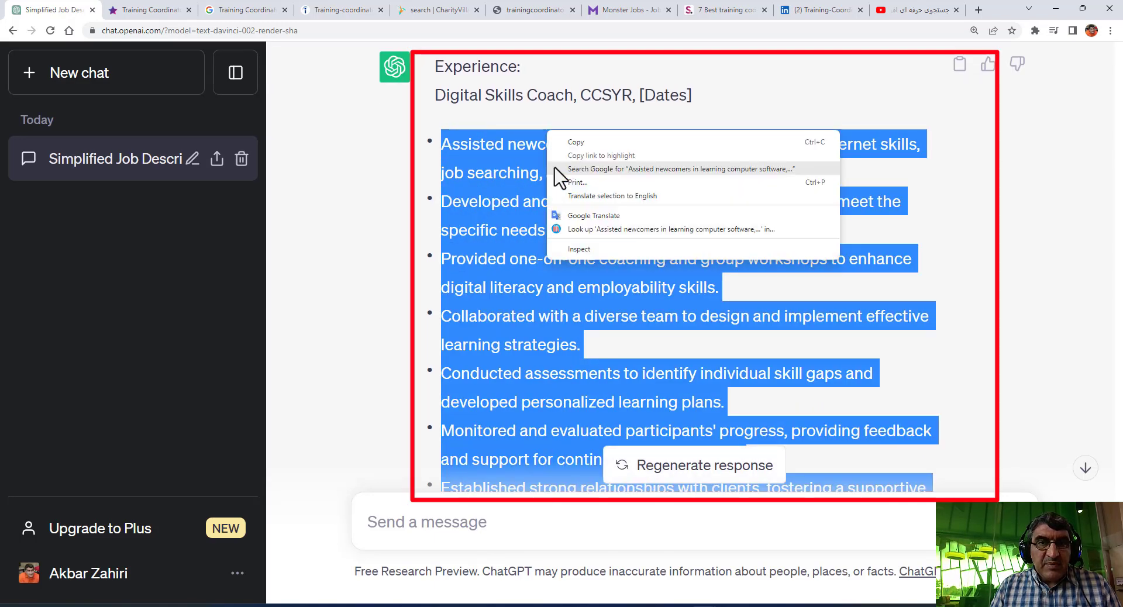
click(577, 142)
Step: Paste the CCSYR points as plain text after the last Experience bullet and bullet them
mouse_move(777, 594)
click(852, 576)
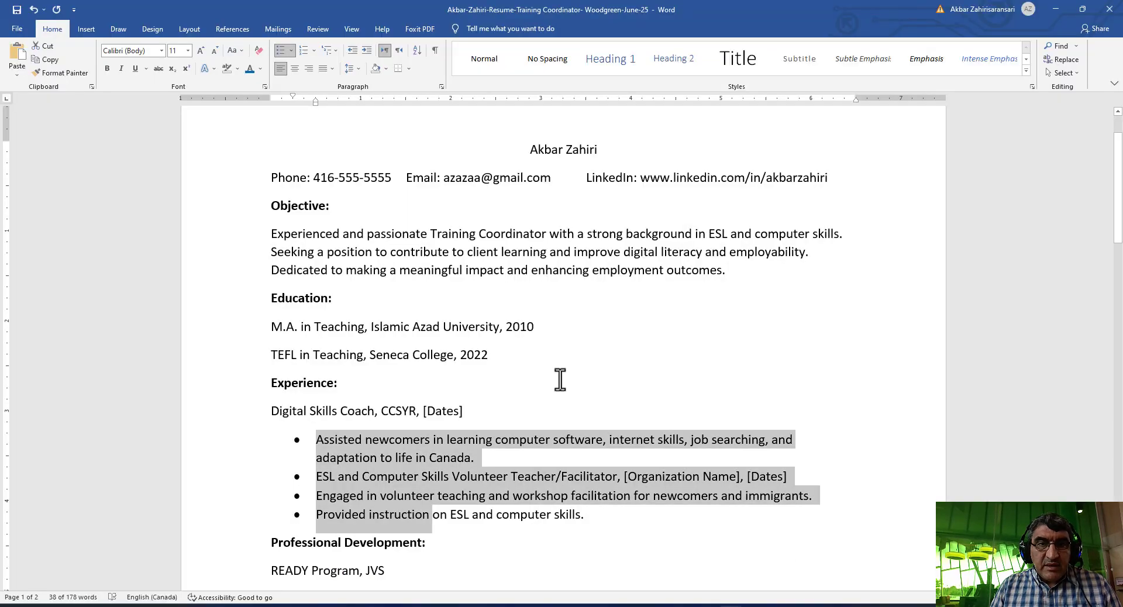
drag(462, 456, 573, 532)
click(615, 517)
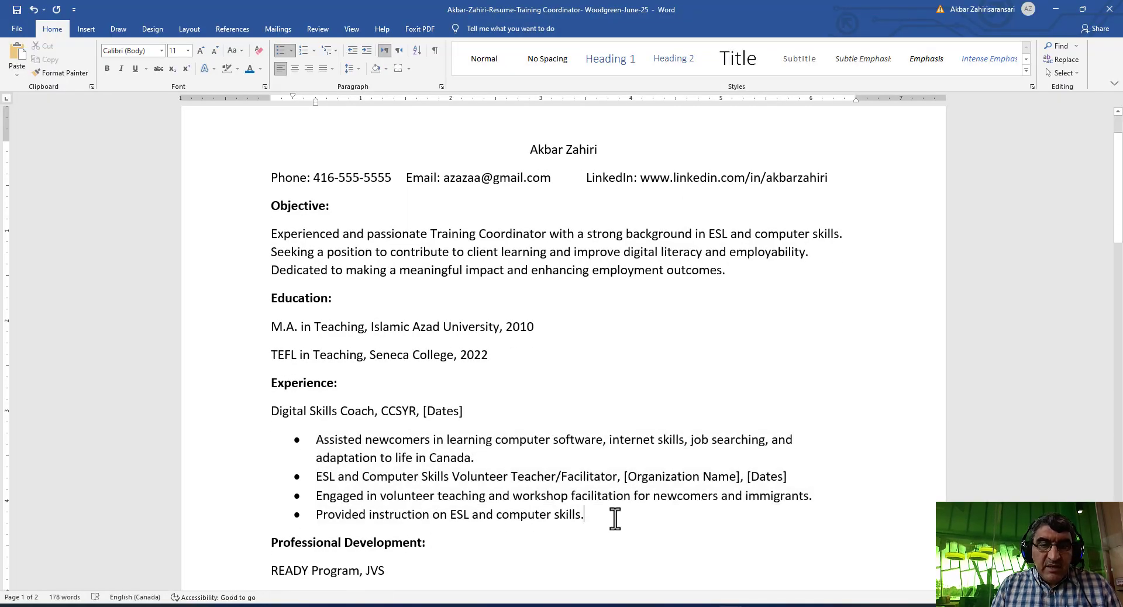
key(Return)
key(Return)
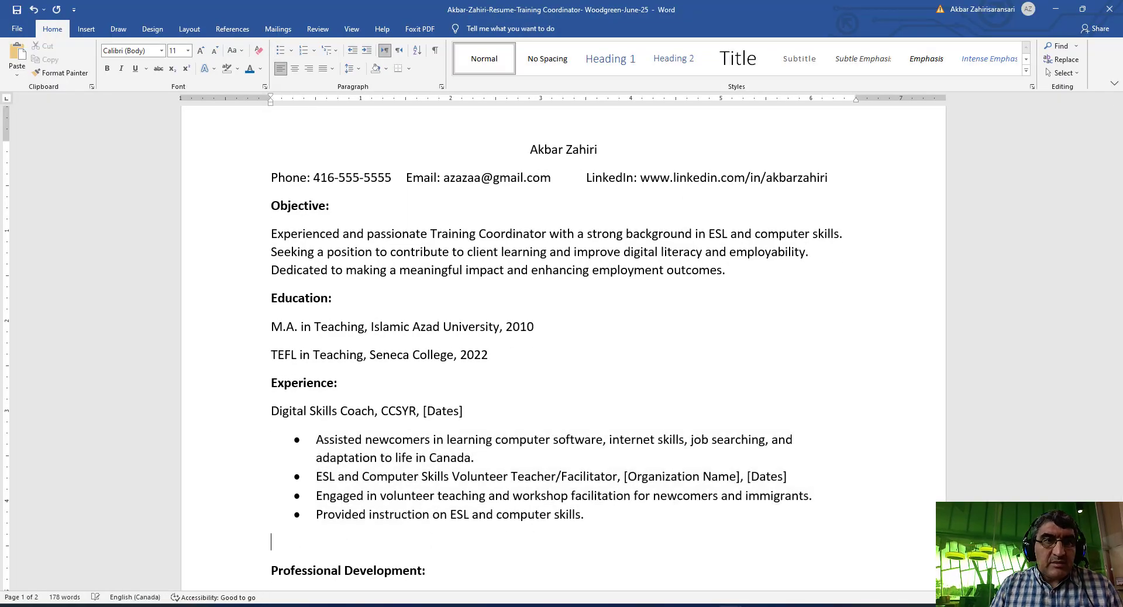
click(16, 73)
click(49, 103)
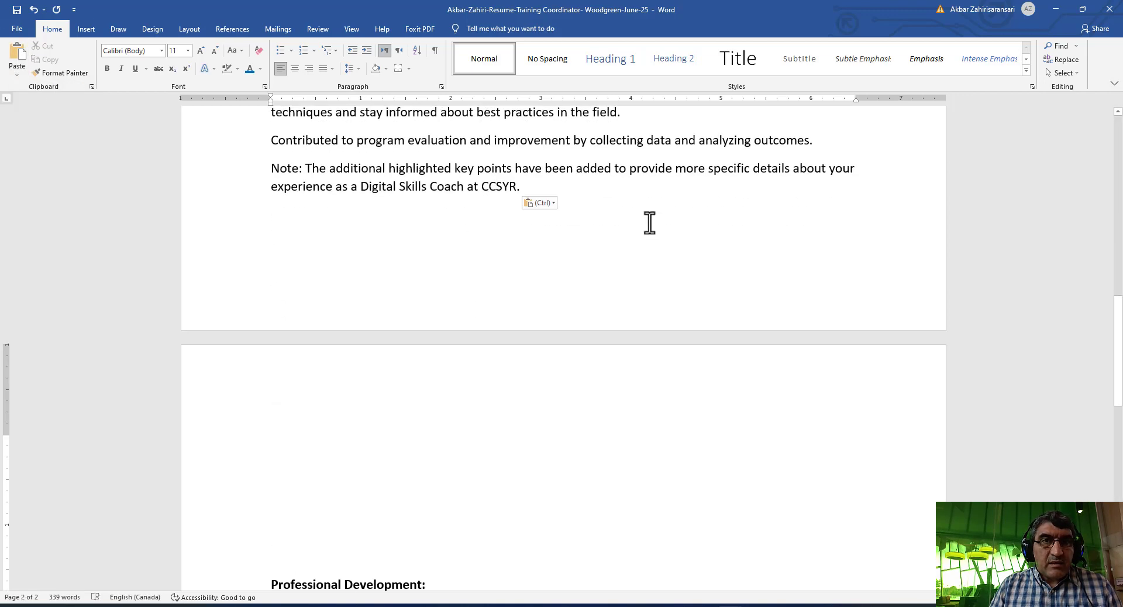
drag(533, 182, 269, 383)
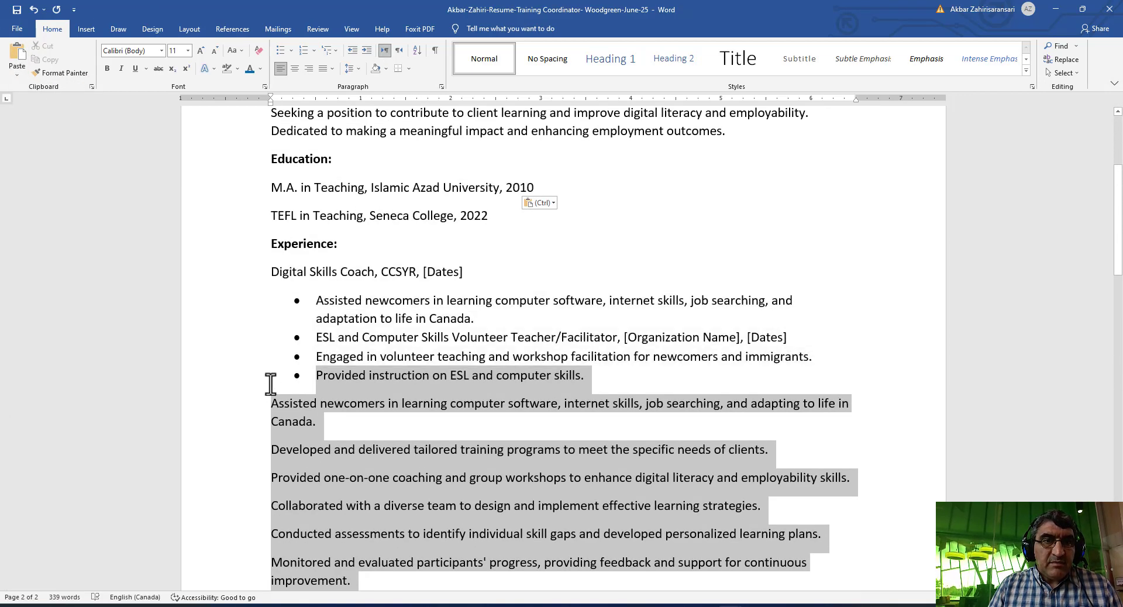
click(280, 50)
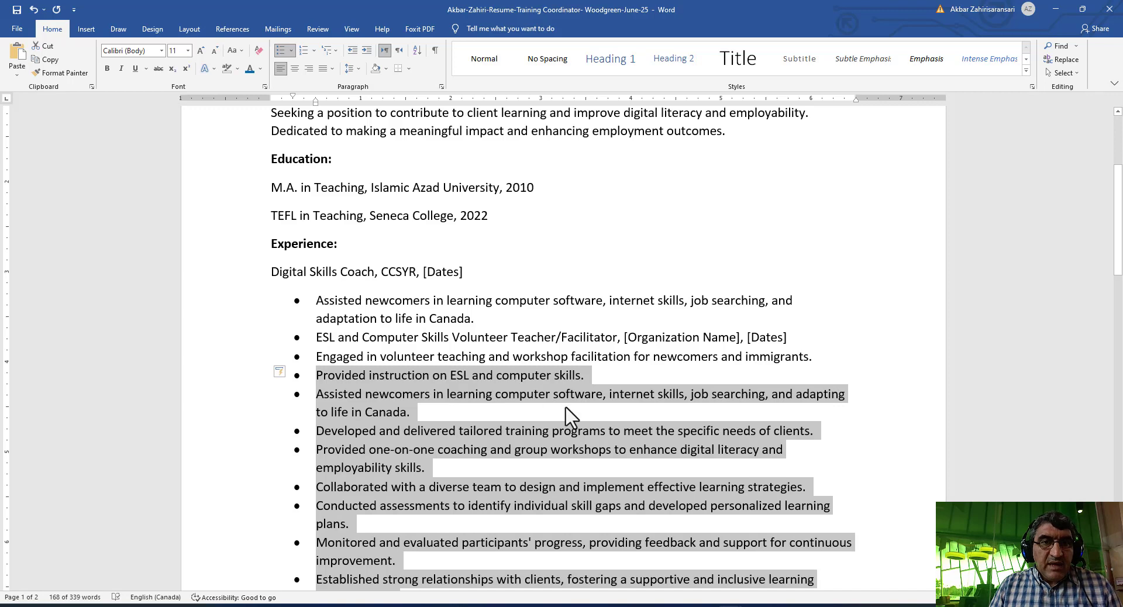
Step: Delete the Developed and delivered, Collaborated, Monitored, Established relationships and Stayed updated bullets
scroll(569, 419, down, 1)
click(574, 350)
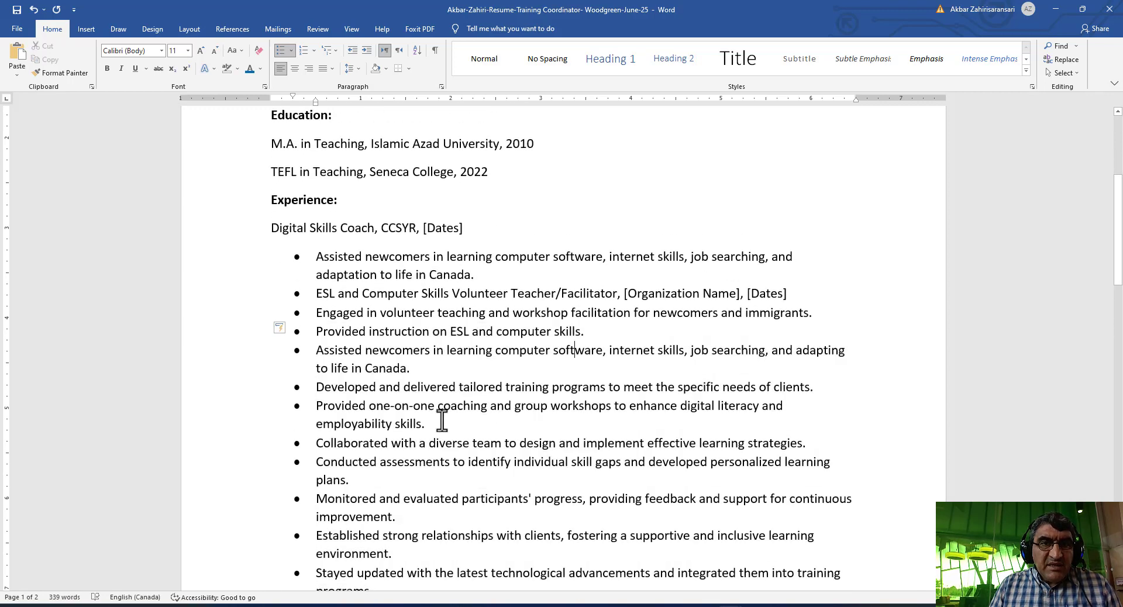
triple_click(451, 387)
key(Delete)
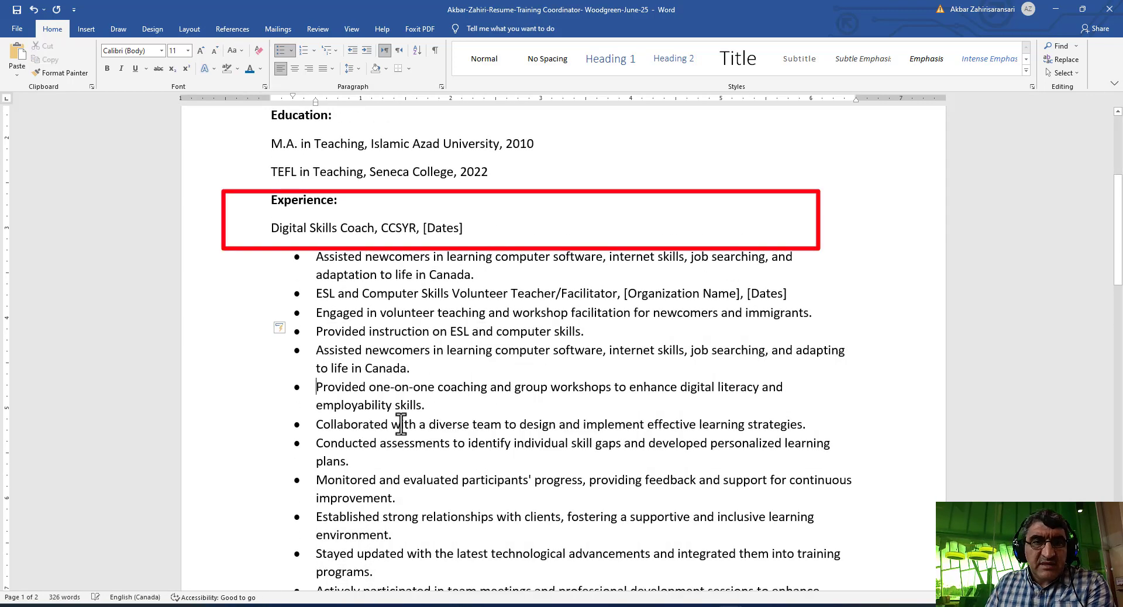
triple_click(394, 425)
key(Delete)
triple_click(369, 461)
key(Delete)
triple_click(376, 467)
key(Delete)
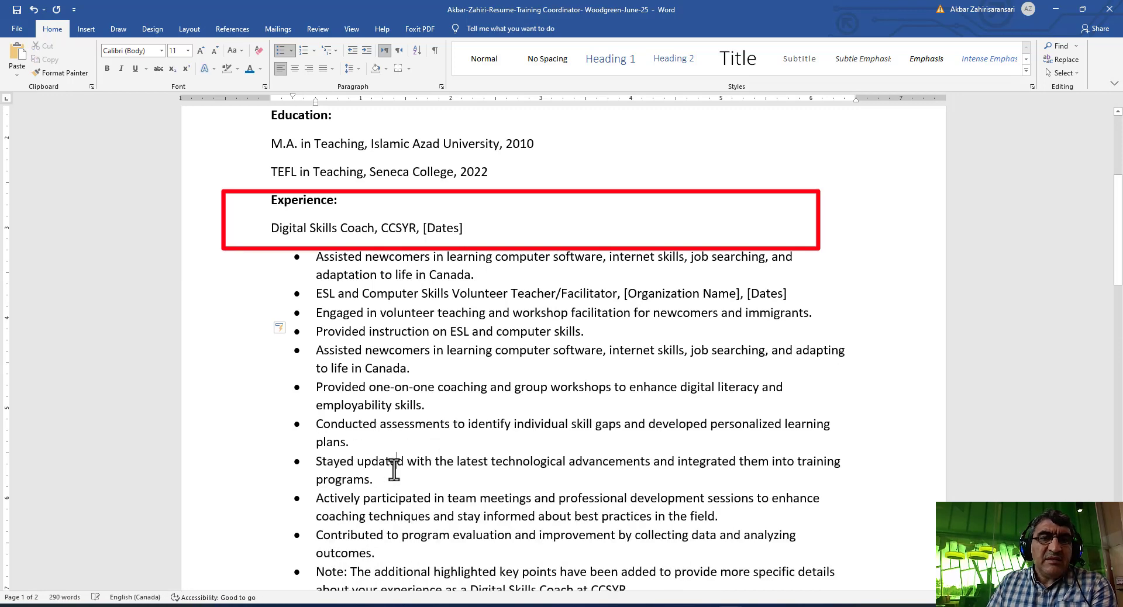
triple_click(394, 466)
key(Delete)
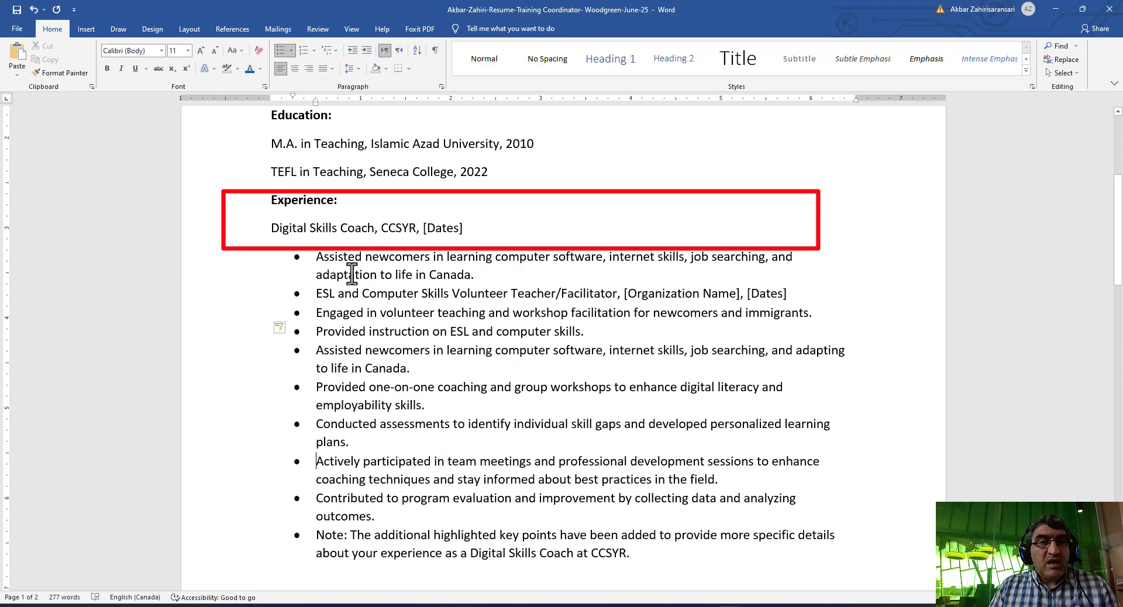
scroll(392, 280, up, 2)
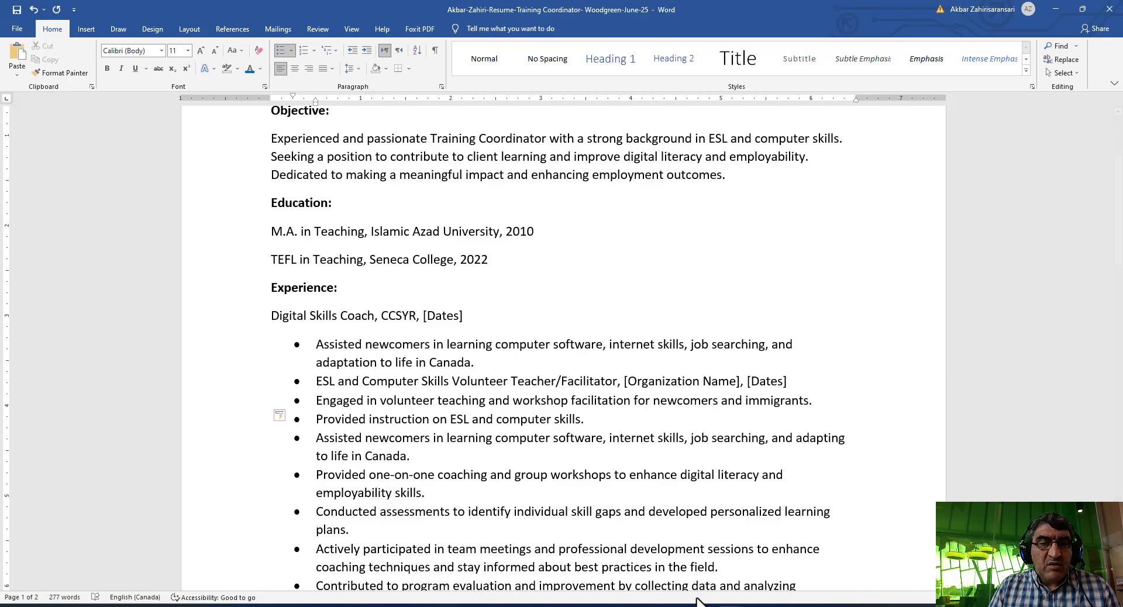
Step: Ask ChatGPT to write another, shorter Objective for the Training Coordinator resume
mouse_move(695, 605)
click(846, 579)
click(479, 522)
text(Please)
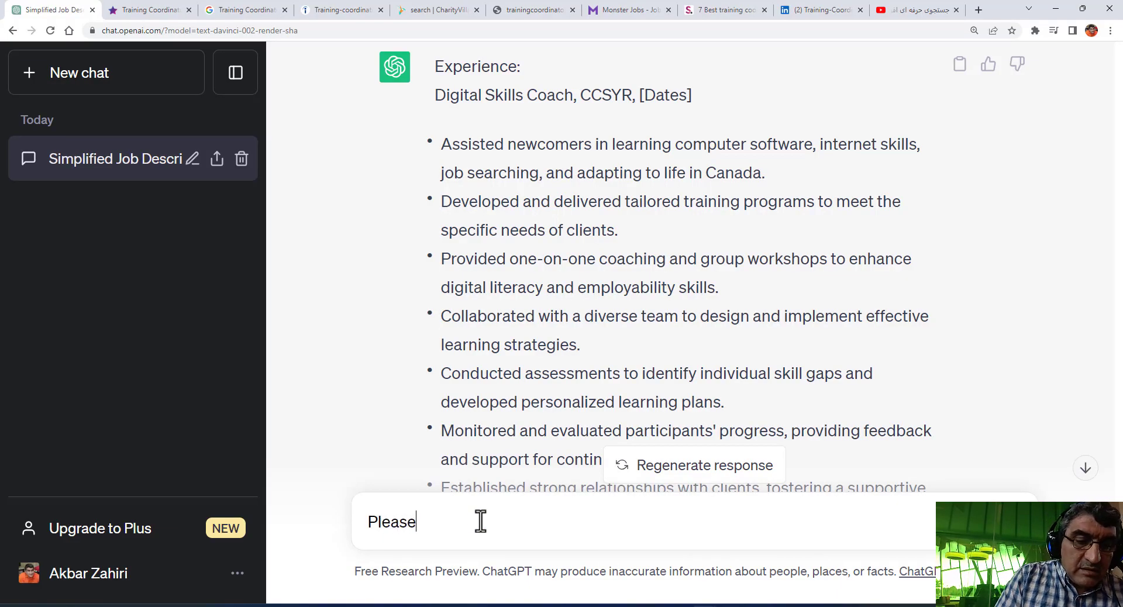
text( write another better objective section for above resume, keep it short as much)
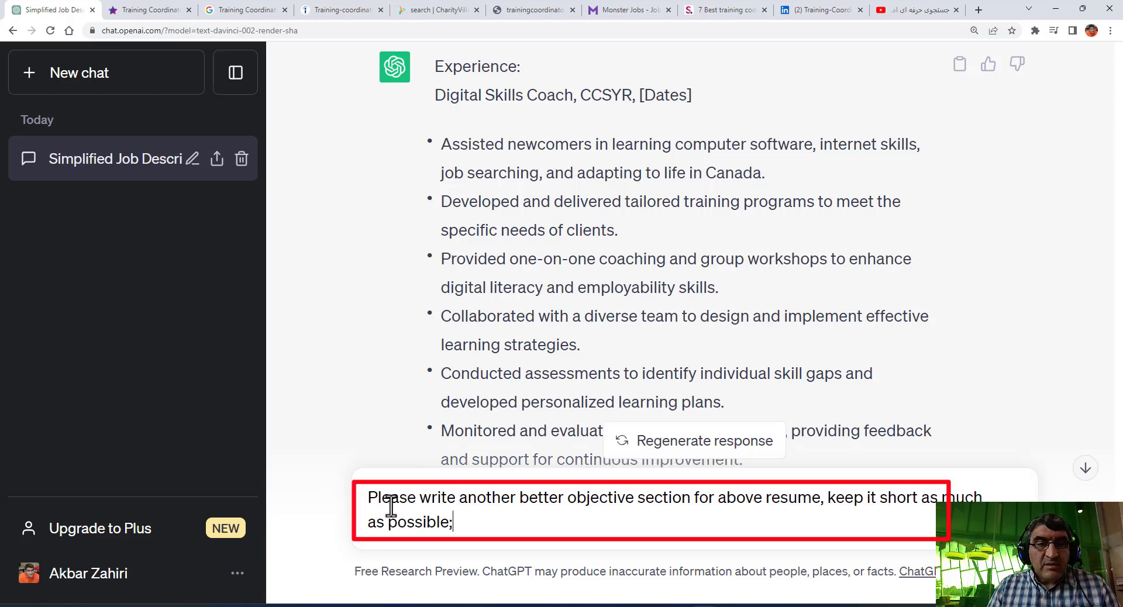
drag(529, 498, 699, 506)
click(718, 497)
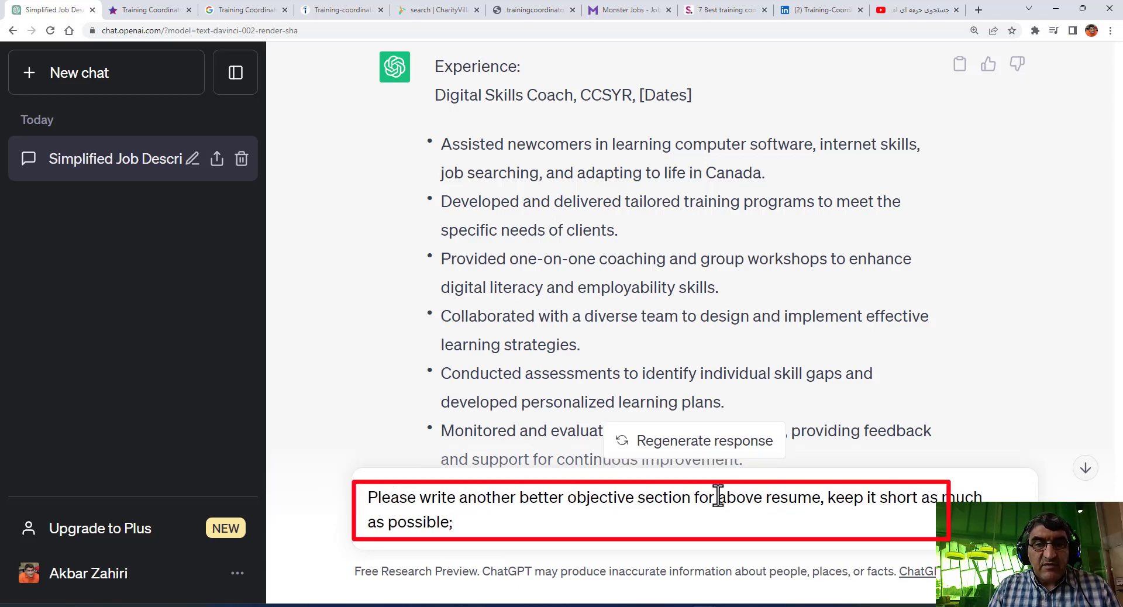
text(the)
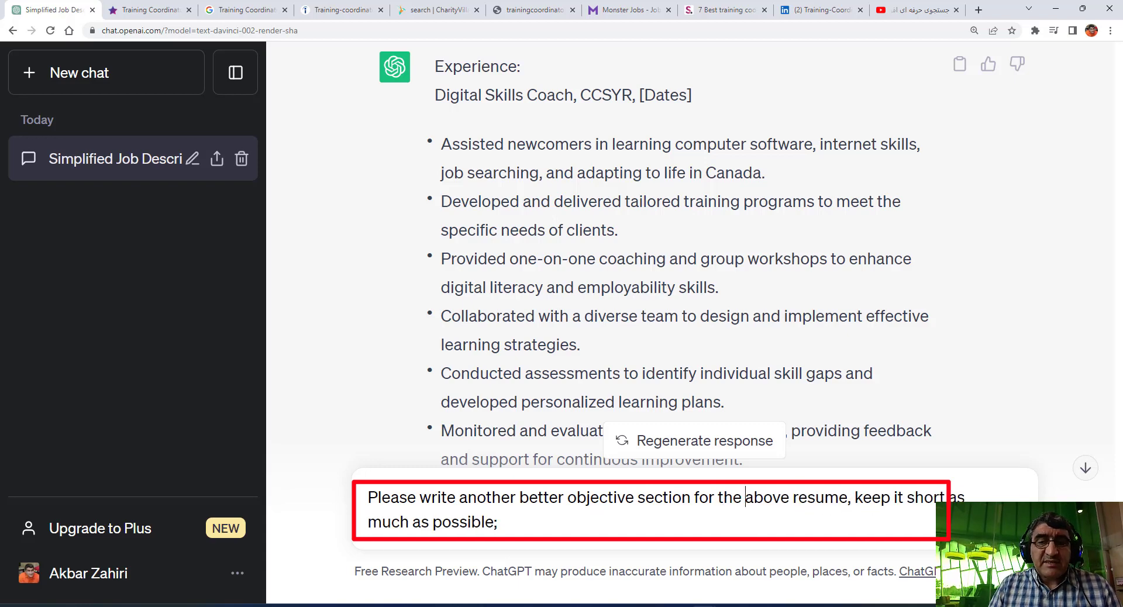
key(Return)
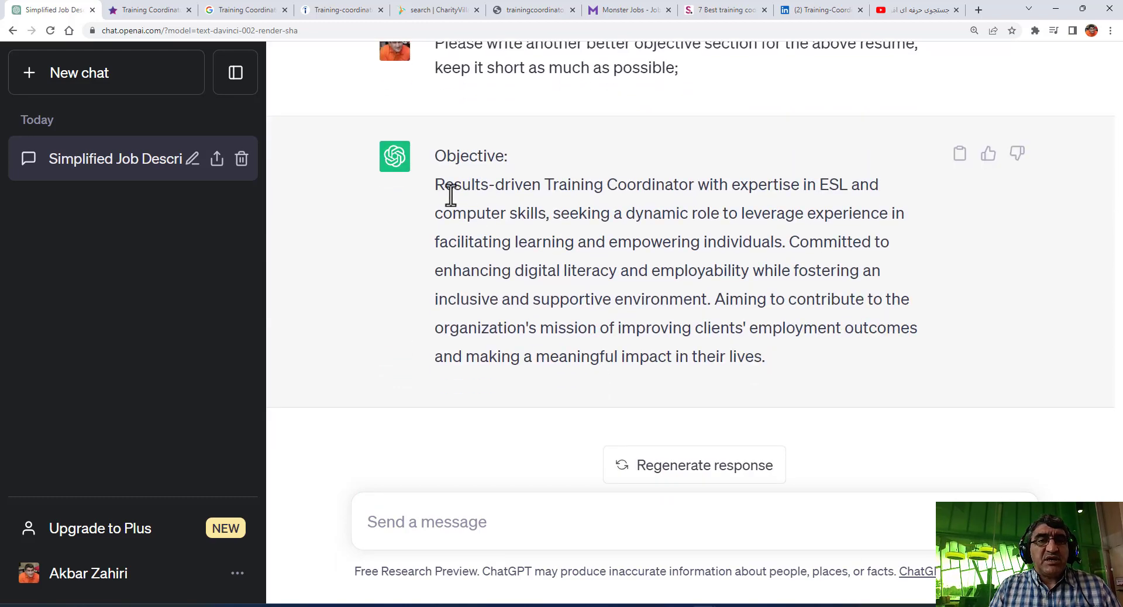
Step: Copy ChatGPT's new Objective paragraph and return to the Word resume
drag(437, 184, 806, 367)
key(ctrl+c)
right_click(648, 259)
click(682, 270)
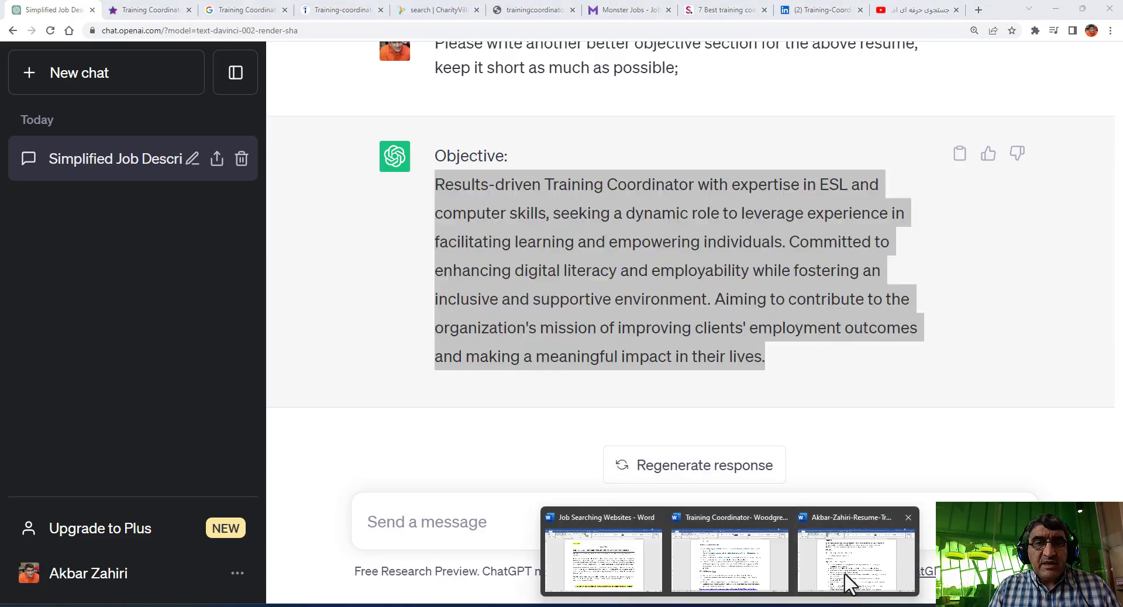
click(847, 578)
Step: Paste the new Objective below the old one using Keep Text Only
click(747, 179)
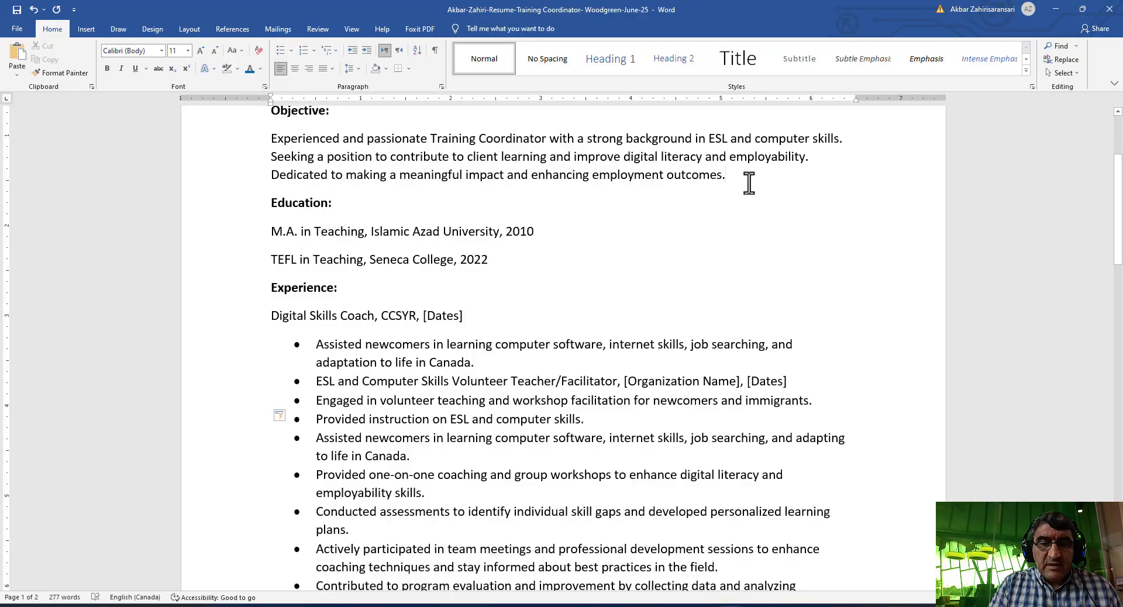
key(Return)
key(ctrl+v)
click(727, 299)
click(740, 330)
Step: Compare the old and new Objective paragraphs, checking the word 'empowering'
triple_click(537, 221)
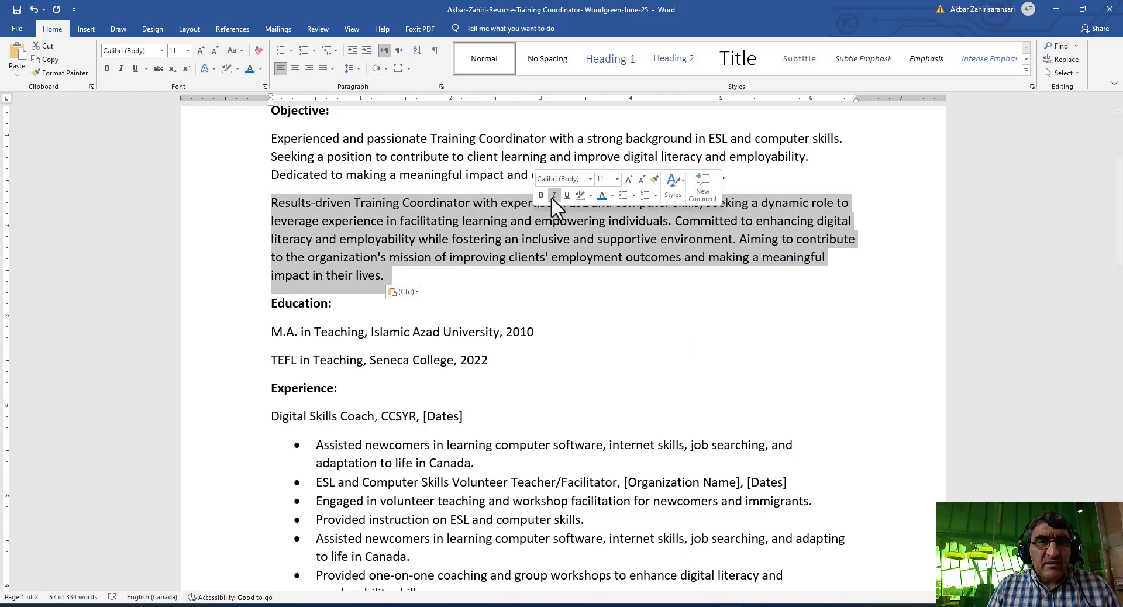
click(434, 146)
triple_click(435, 151)
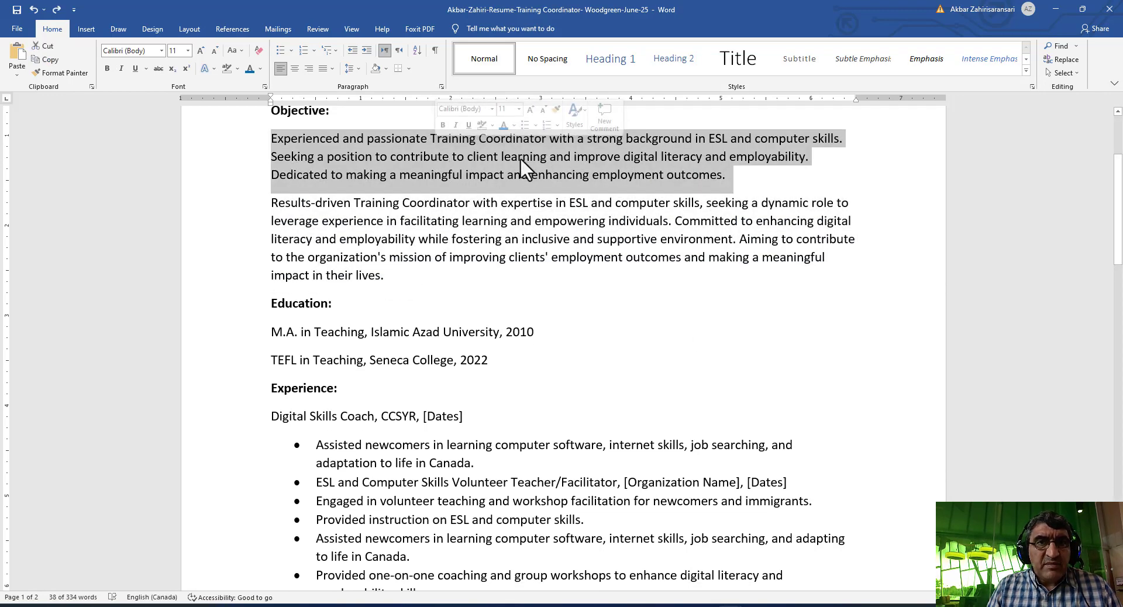
click(594, 151)
double_click(573, 220)
click(451, 178)
Step: Delete the old Objective paragraph, leaving the 'Results-driven Training Coordinator' version
triple_click(459, 156)
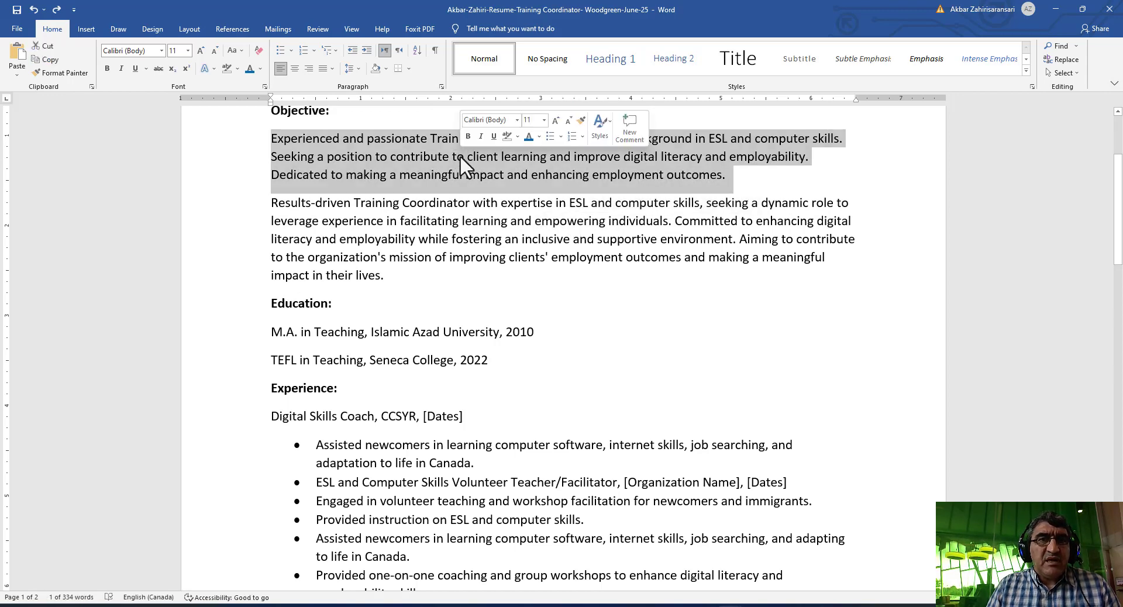
key(Delete)
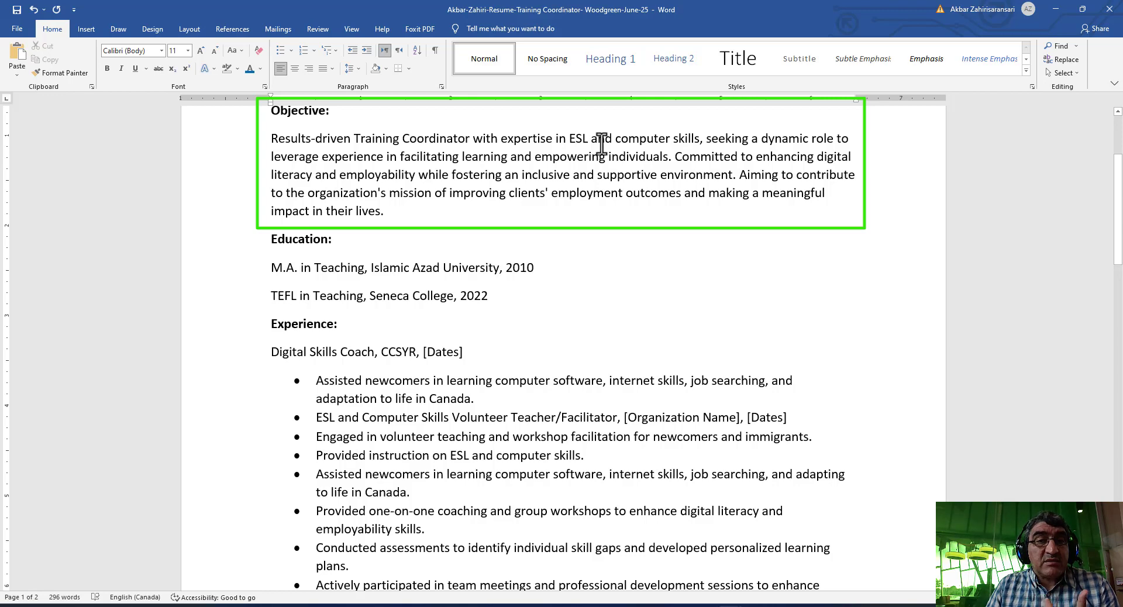
double_click(570, 156)
click(490, 156)
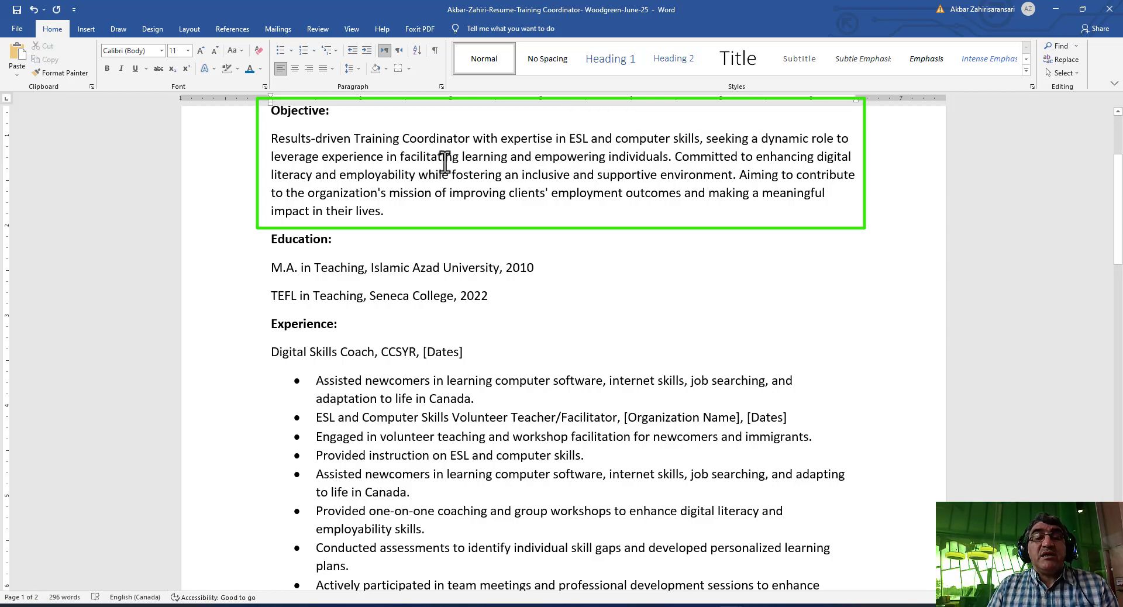
drag(1109, 238, 1113, 476)
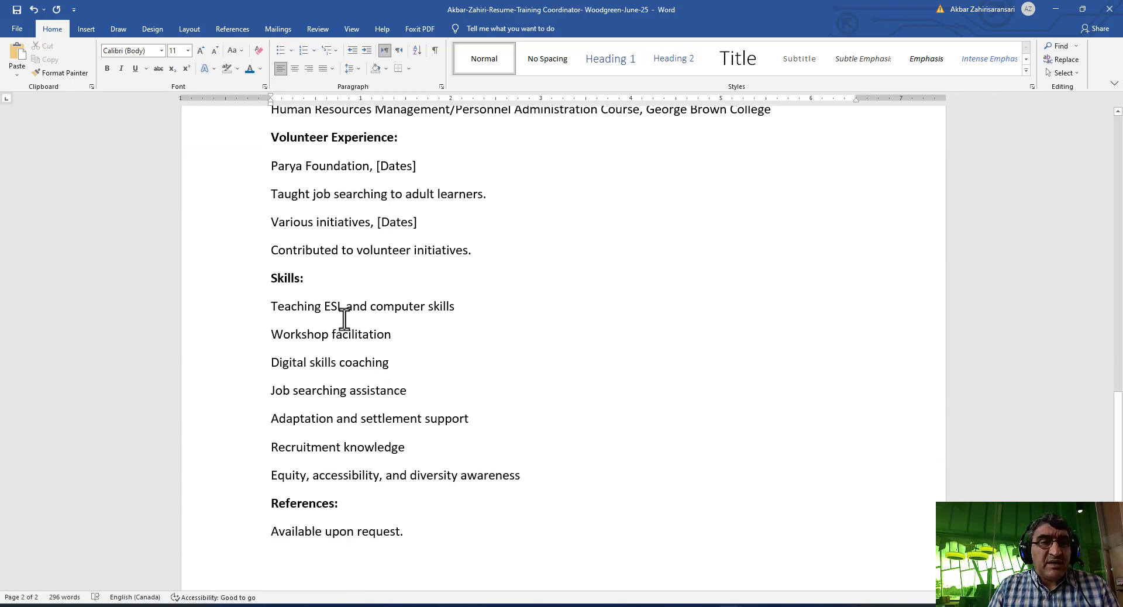
Step: Bullet the seven Skills lines from Teaching ESL to Equity, then select the Parya Foundation dates placeholder
drag(329, 305, 357, 334)
drag(373, 393, 445, 474)
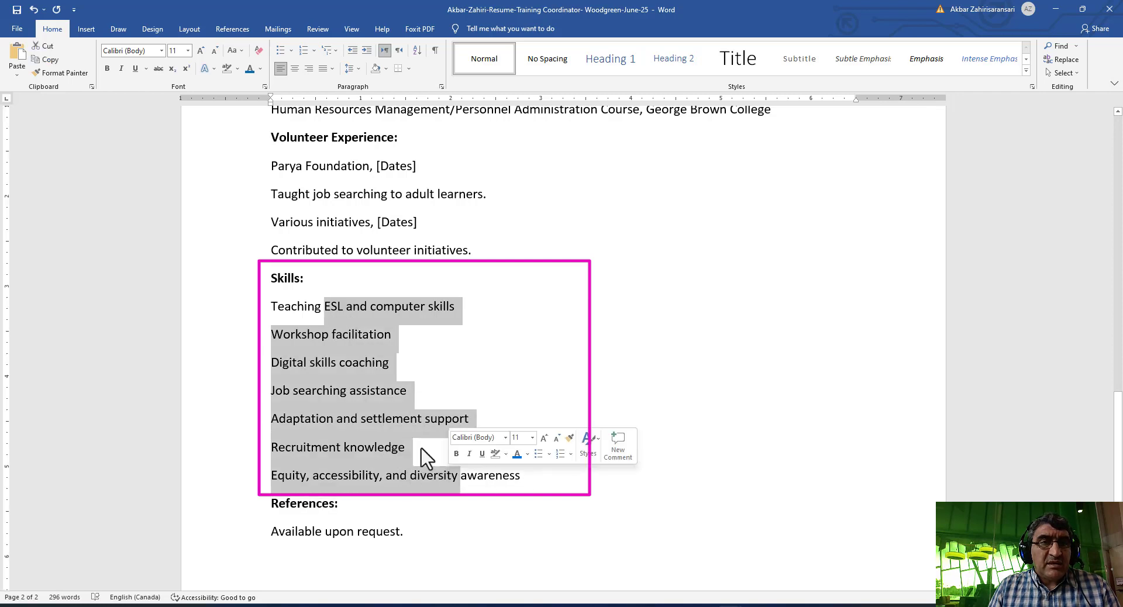
click(280, 51)
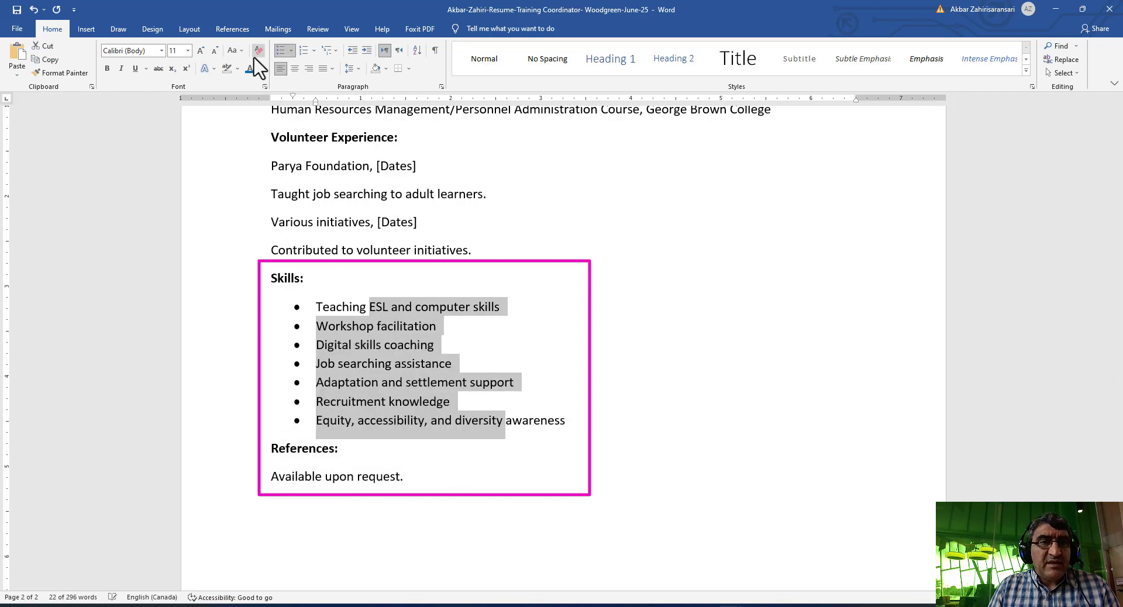
click(316, 328)
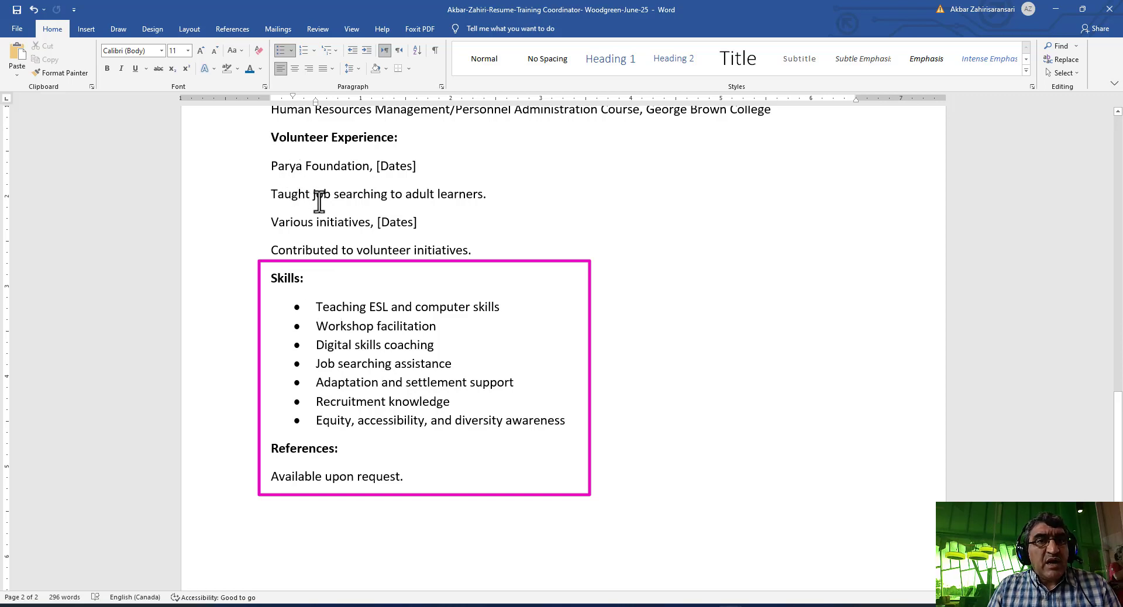
click(276, 138)
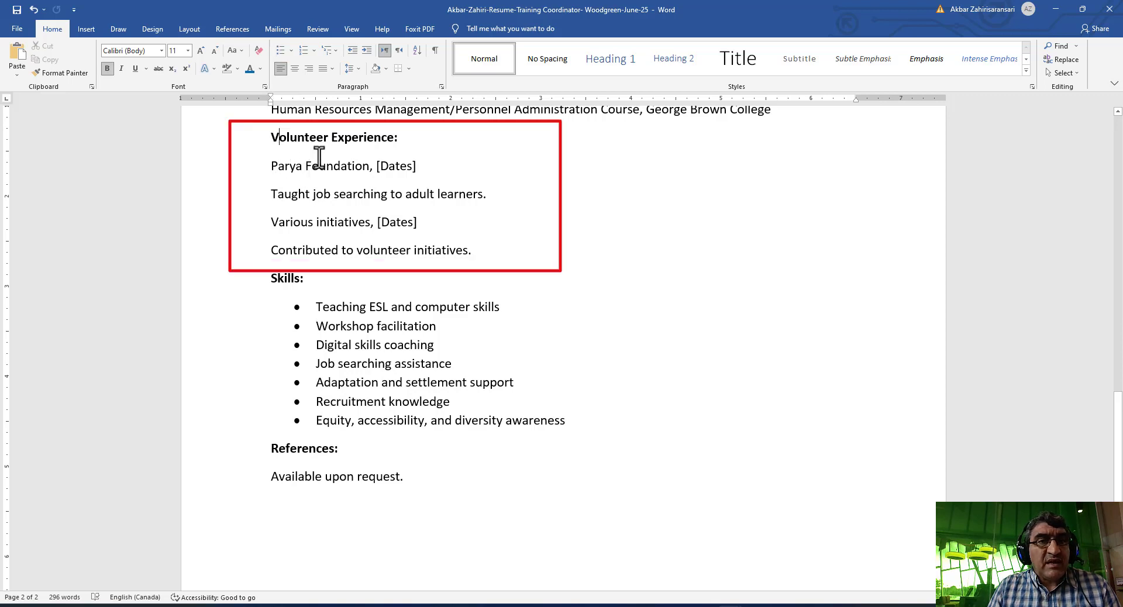
double_click(393, 168)
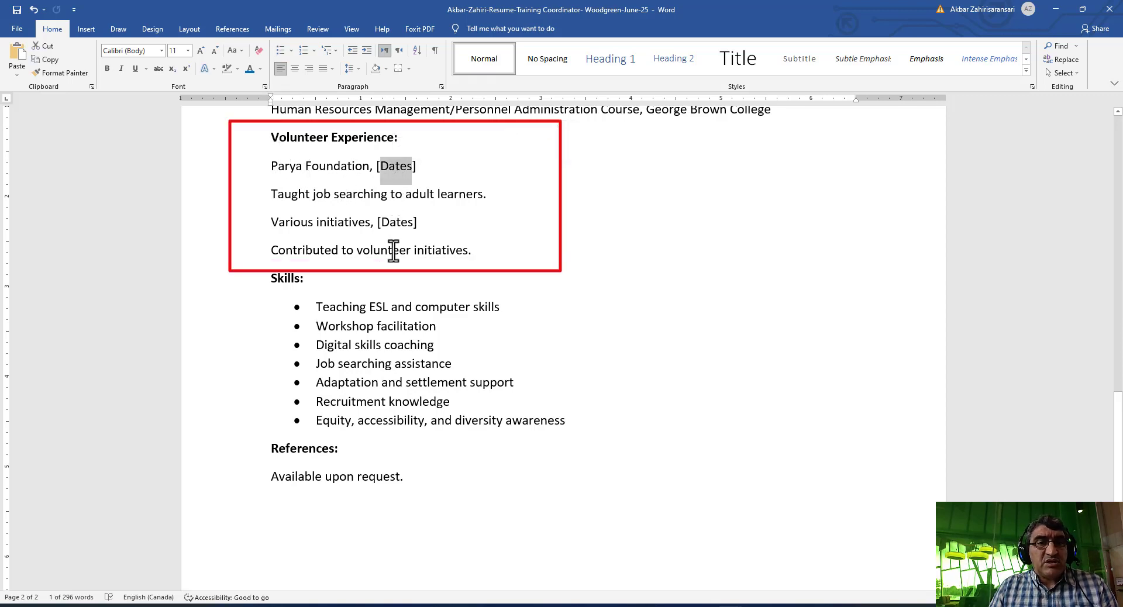
Step: Ask ChatGPT for more soft skills for the Training Coordinator job
mouse_move(707, 606)
click(903, 562)
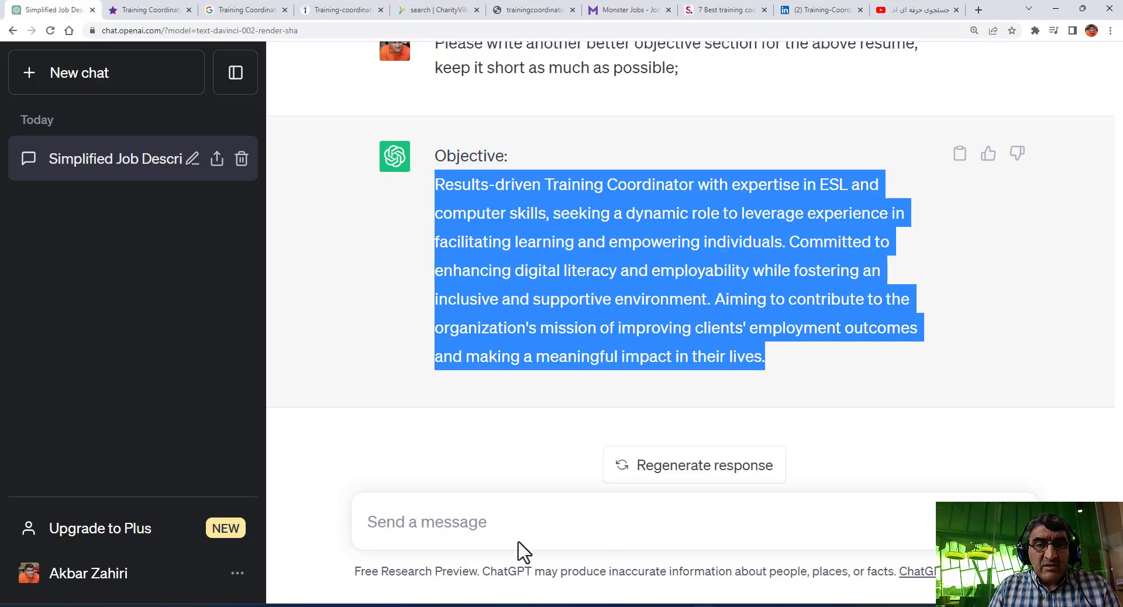
click(426, 519)
text(Please write more soft skills related to this job)
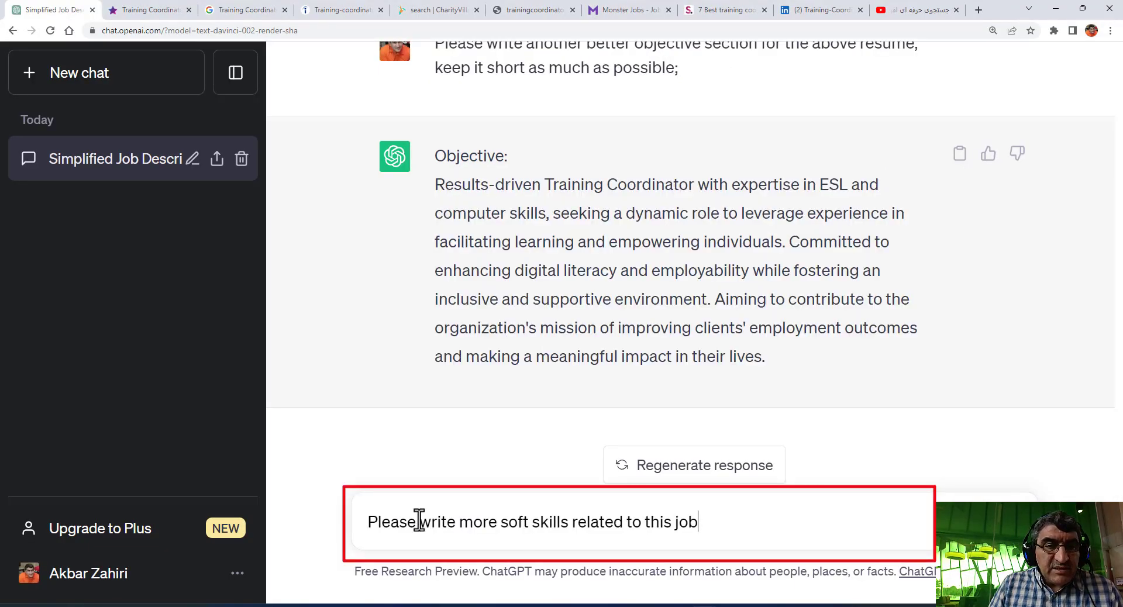
drag(460, 521, 575, 523)
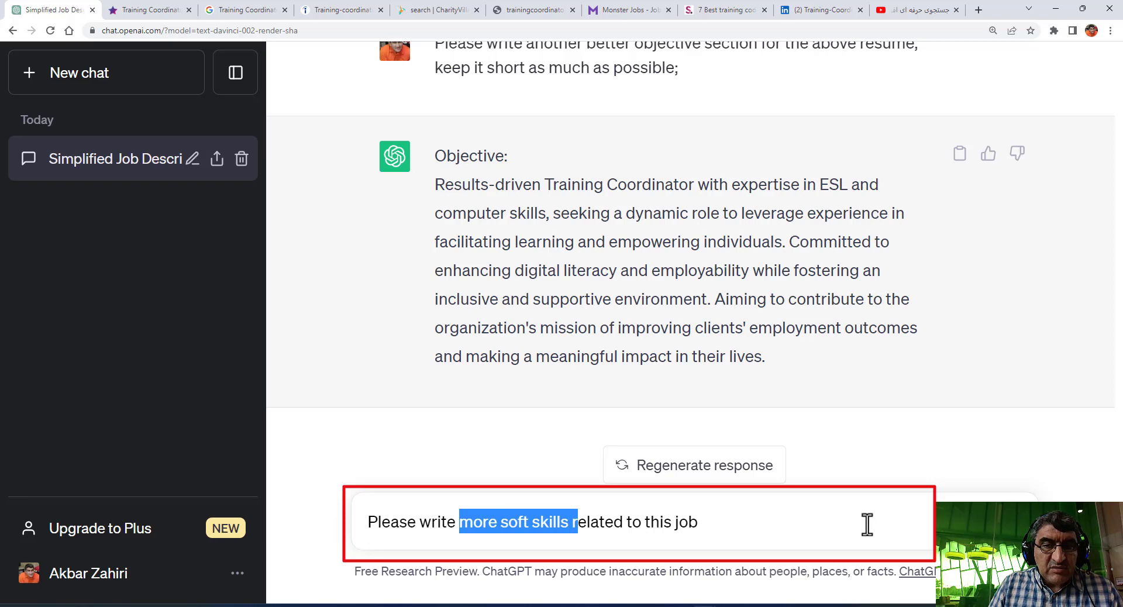
key(Return)
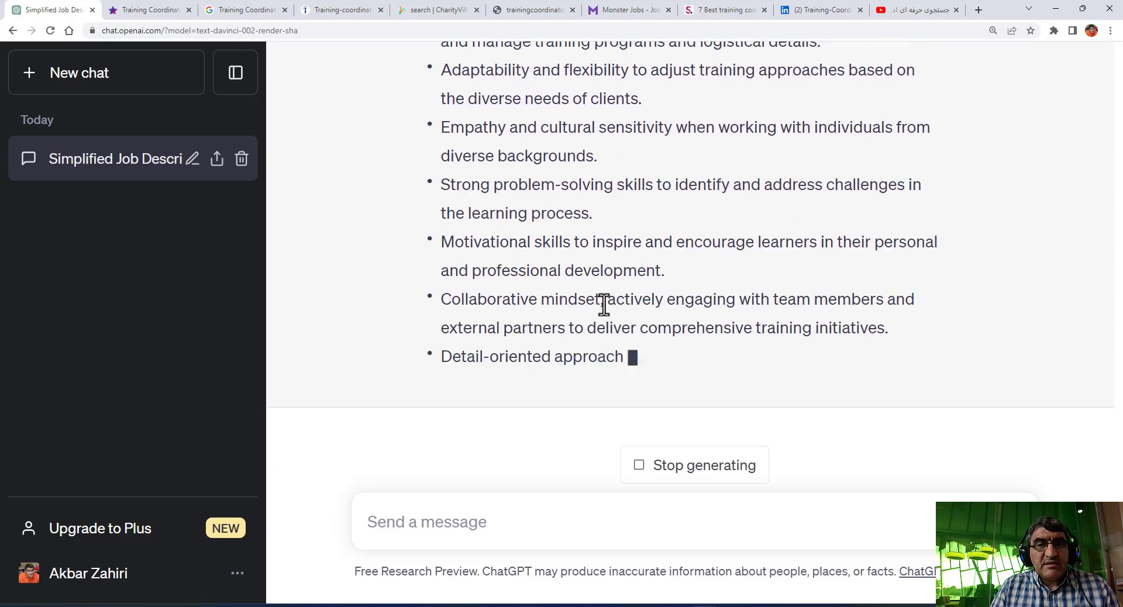
Step: Copy the bulleted soft skills from the reply and return to the Word resume
drag(564, 373, 472, 105)
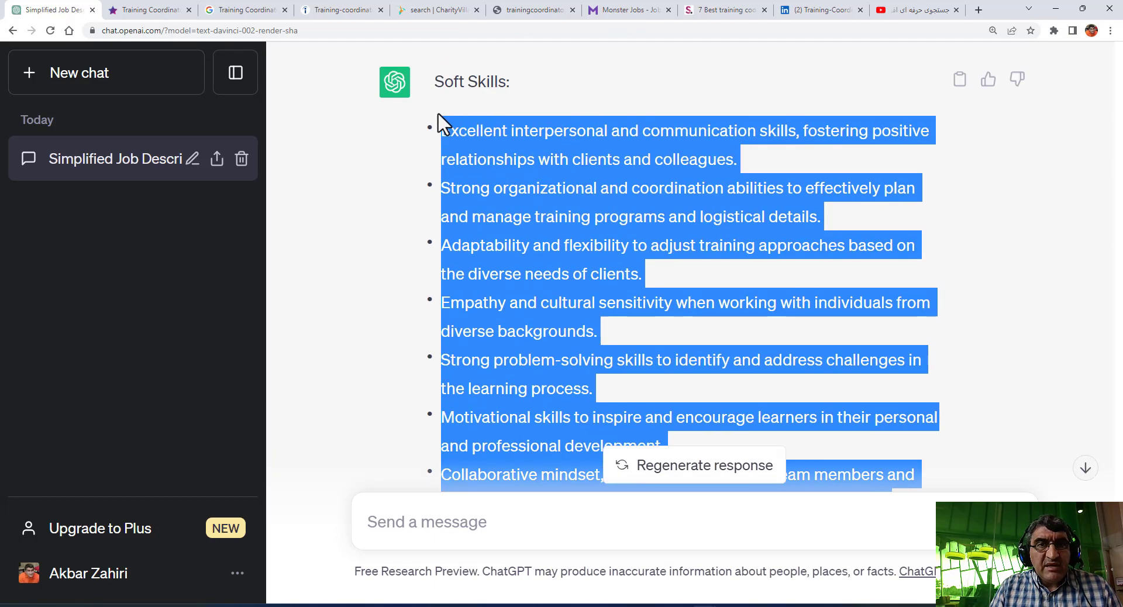
right_click(481, 141)
click(517, 148)
mouse_move(686, 605)
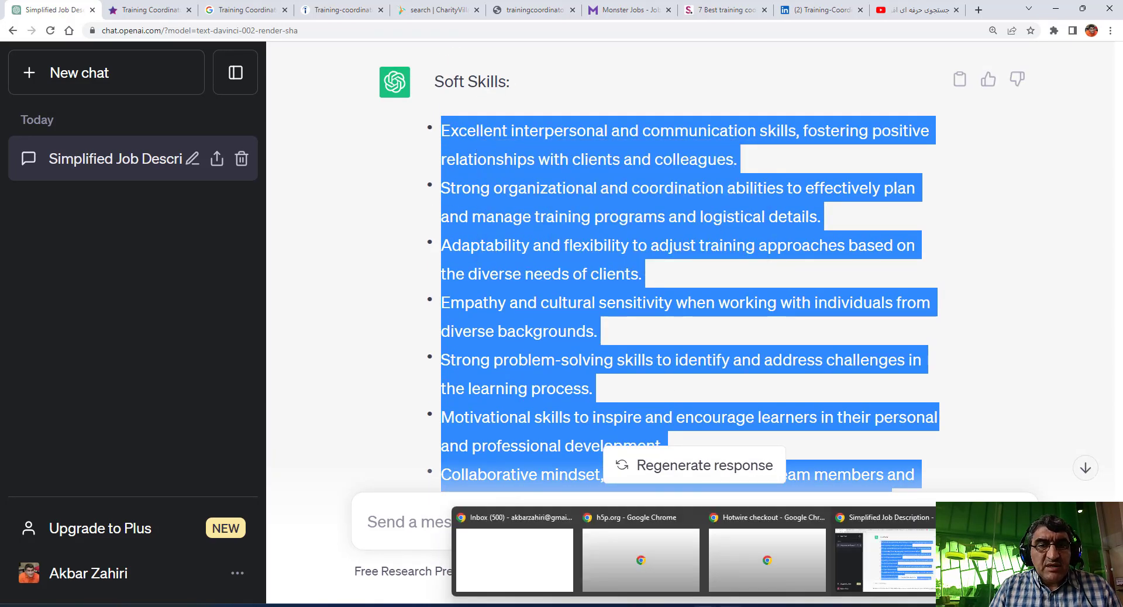
click(847, 577)
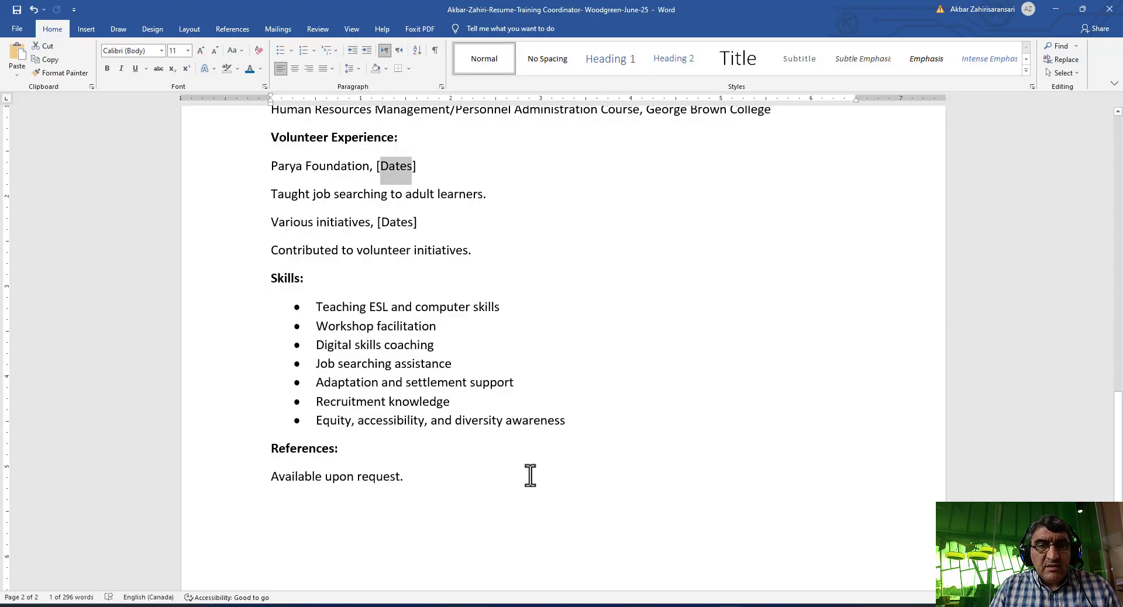
Step: Paste the soft skills as plain text below the Skills list and bullet them
click(431, 490)
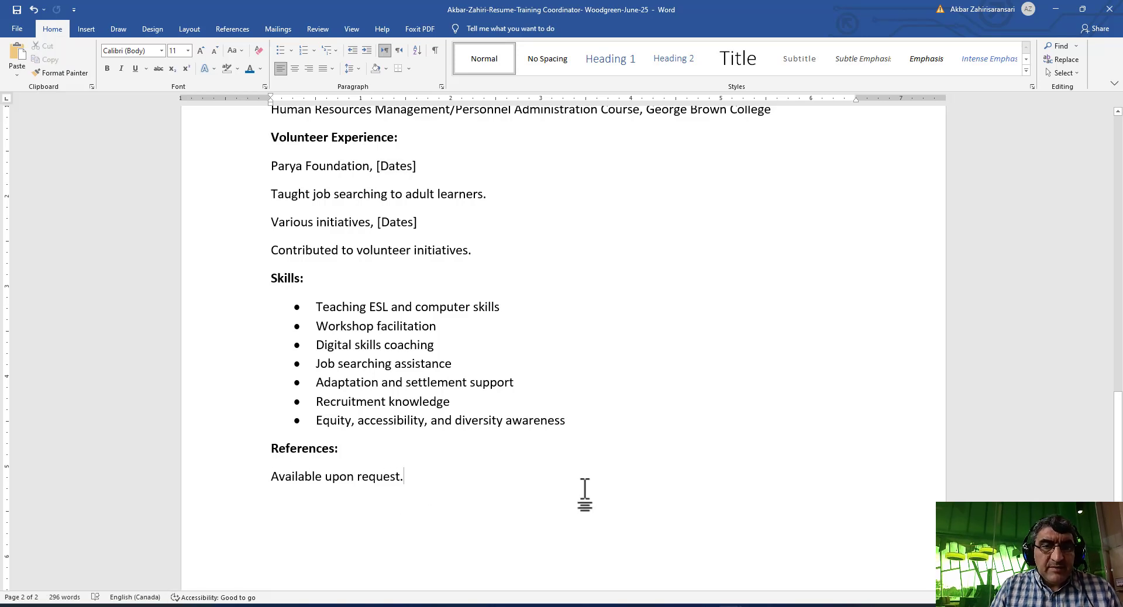
click(576, 422)
key(Return)
key(Return)
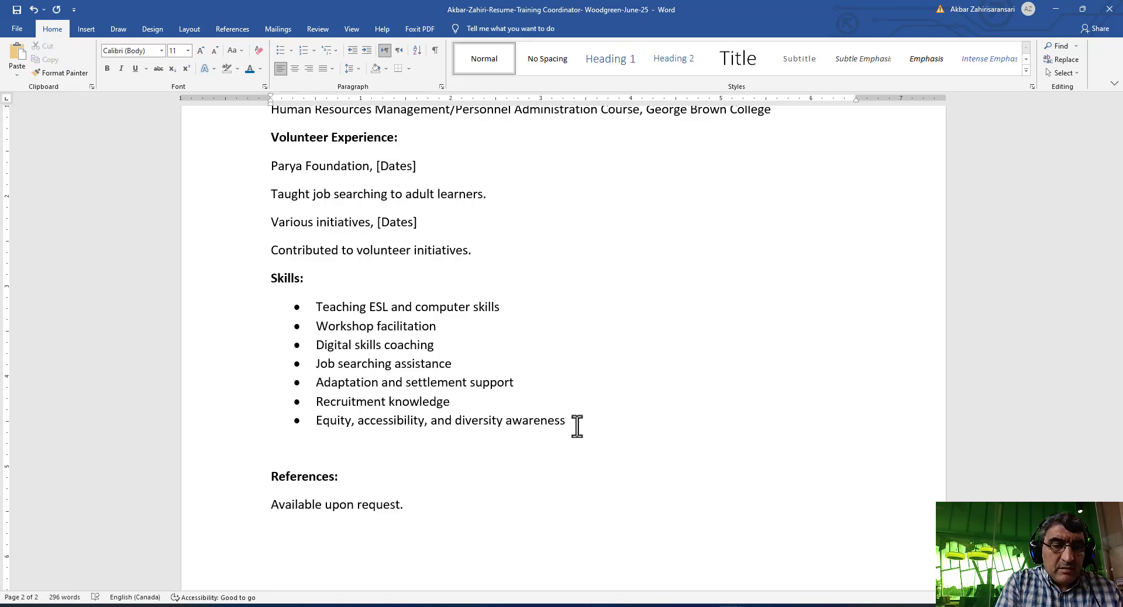
click(17, 74)
click(51, 109)
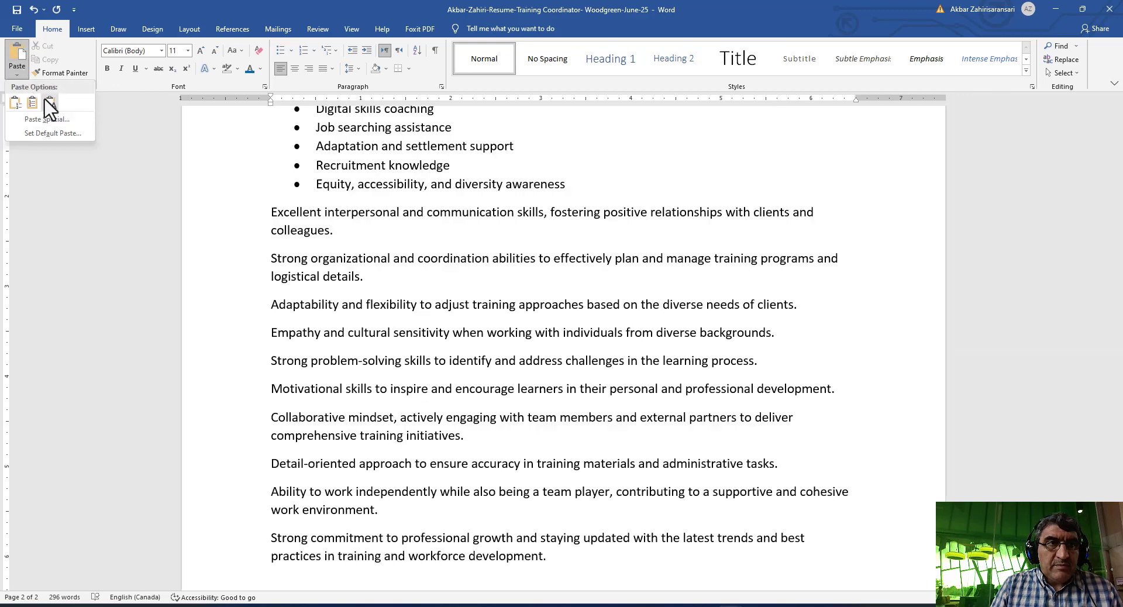
drag(406, 474, 416, 541)
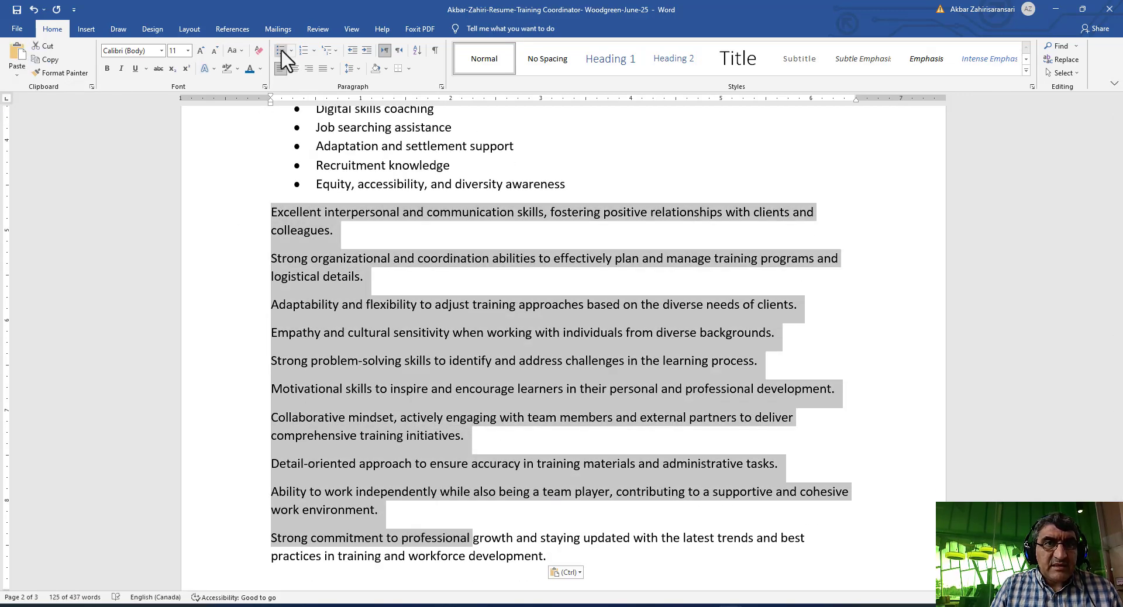
click(280, 50)
click(380, 220)
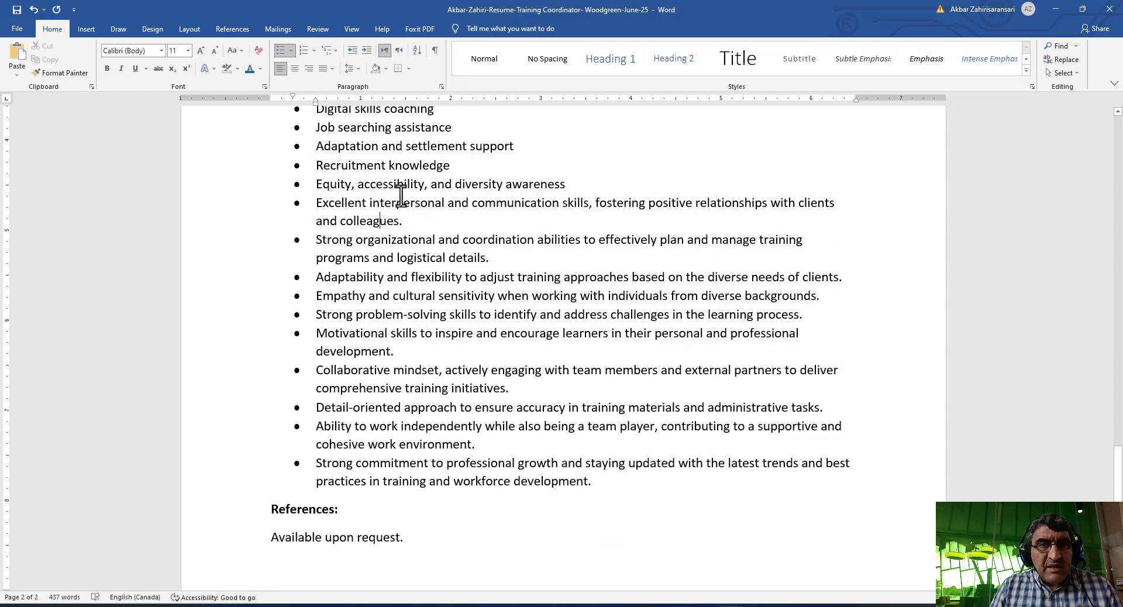
Step: Delete the six bullets from 'Strong organizational' to the collaborative-mindset one
triple_click(382, 257)
click(370, 257)
drag(319, 239, 813, 402)
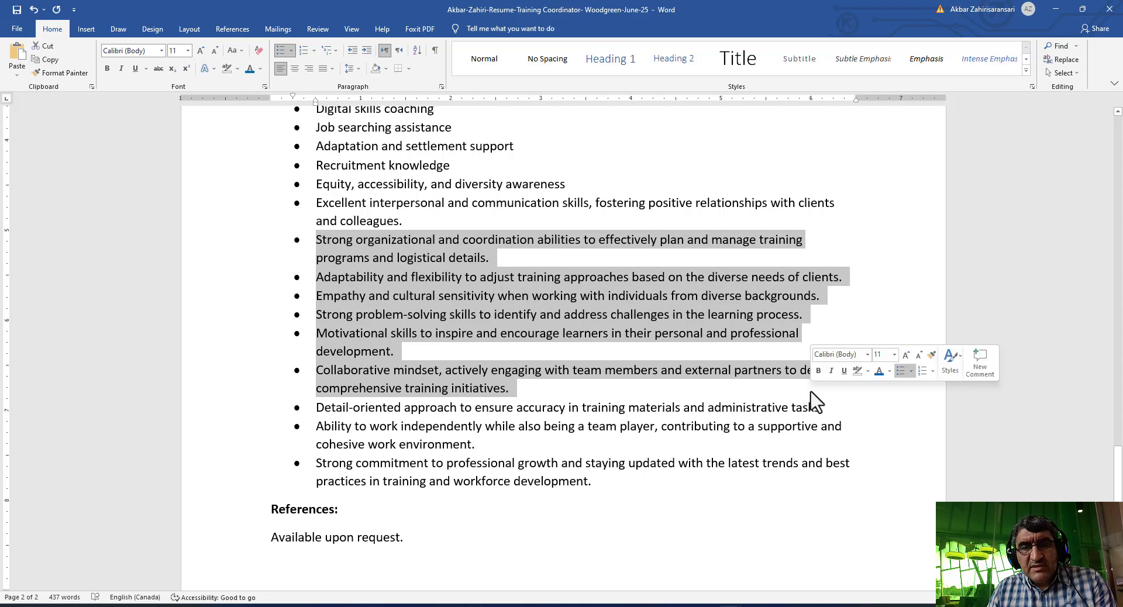
key(Delete)
Step: Review the Step 7 warning about machine-based writing in the Job Searching Websites guide
key(alt+Tab)
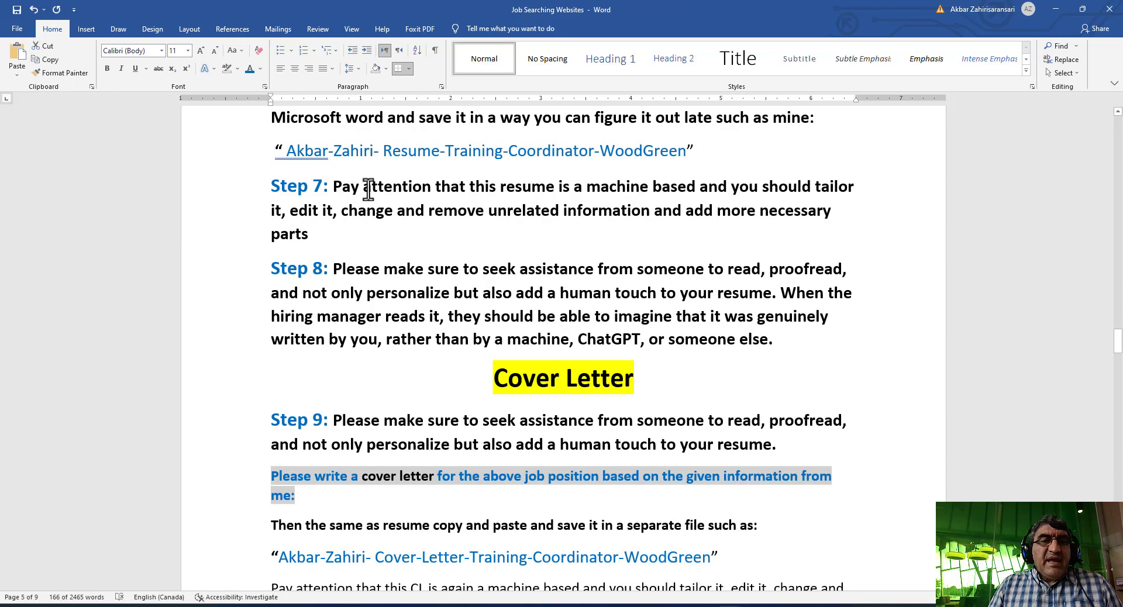
drag(363, 187, 697, 191)
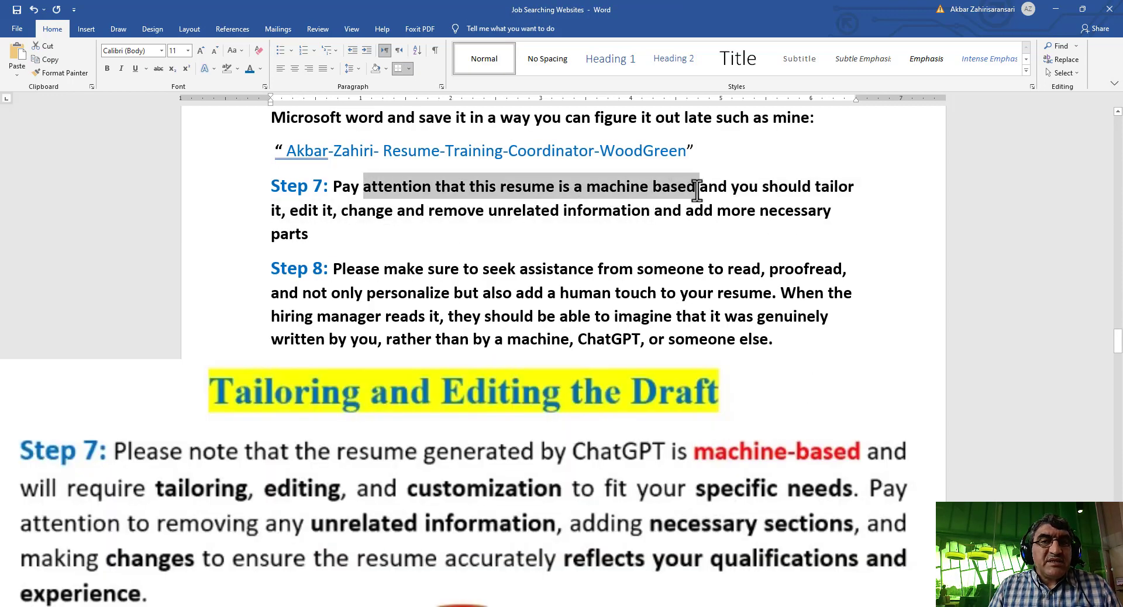
click(398, 212)
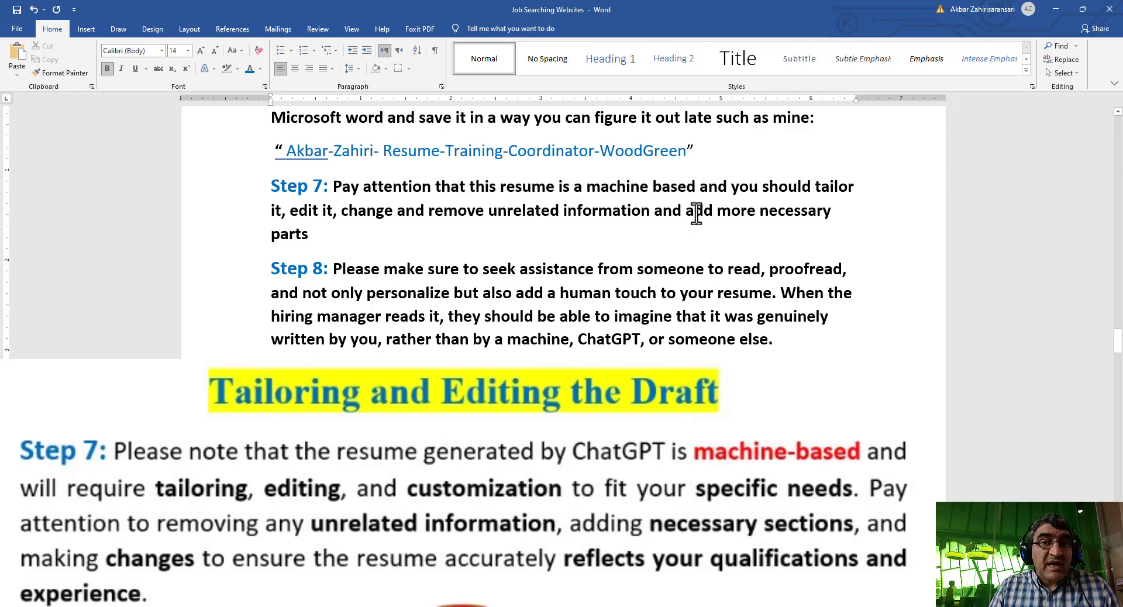
Step: Review the guide's Step 8 advice to proofread the resume
click(363, 268)
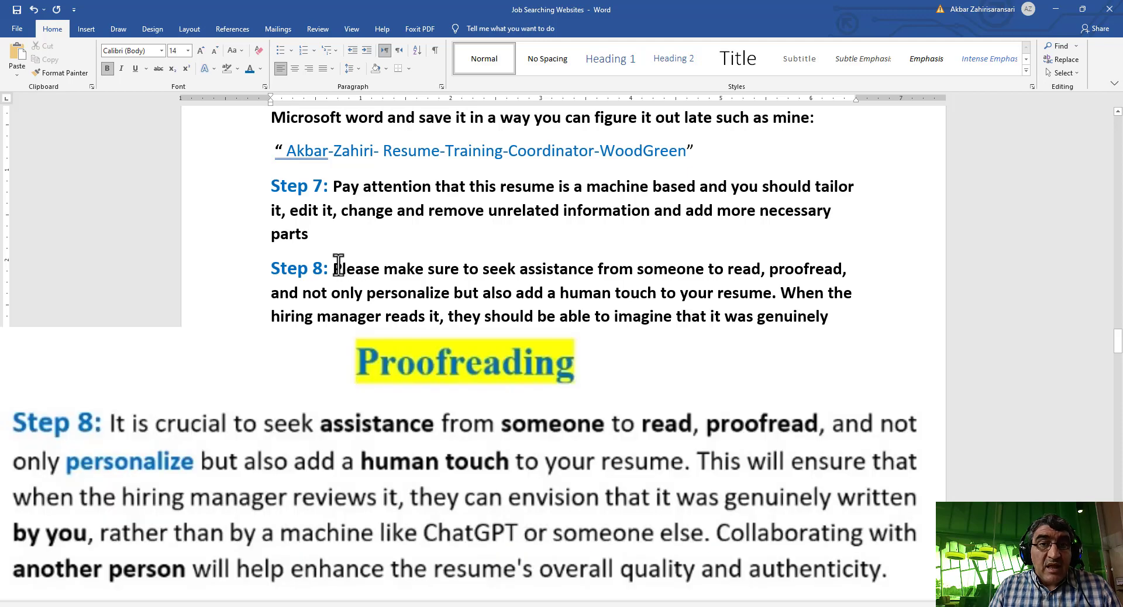
drag(340, 266, 630, 279)
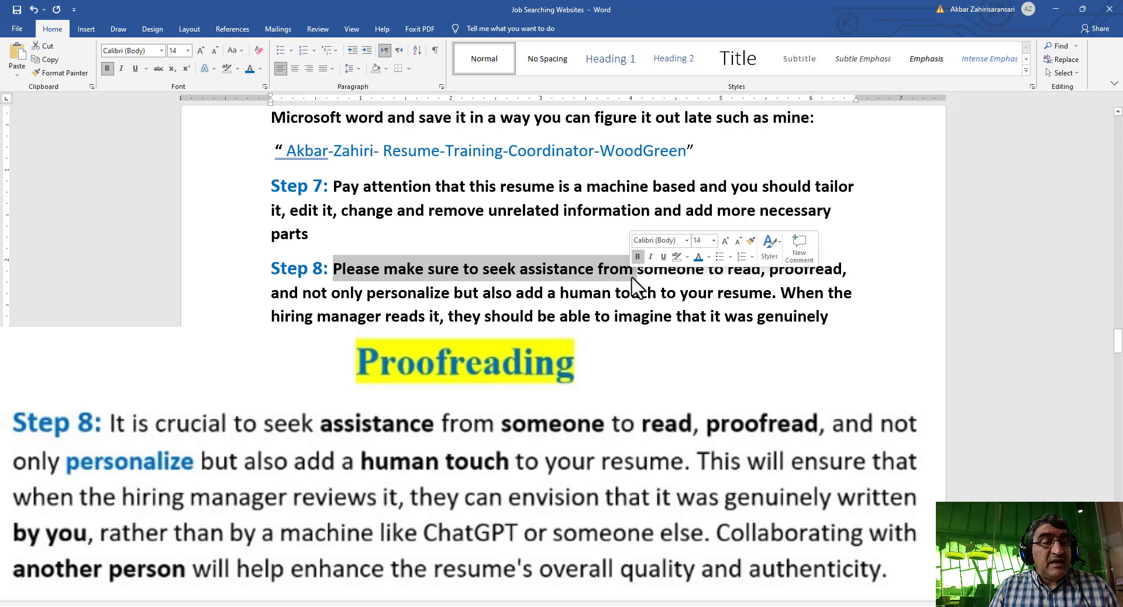
click(582, 276)
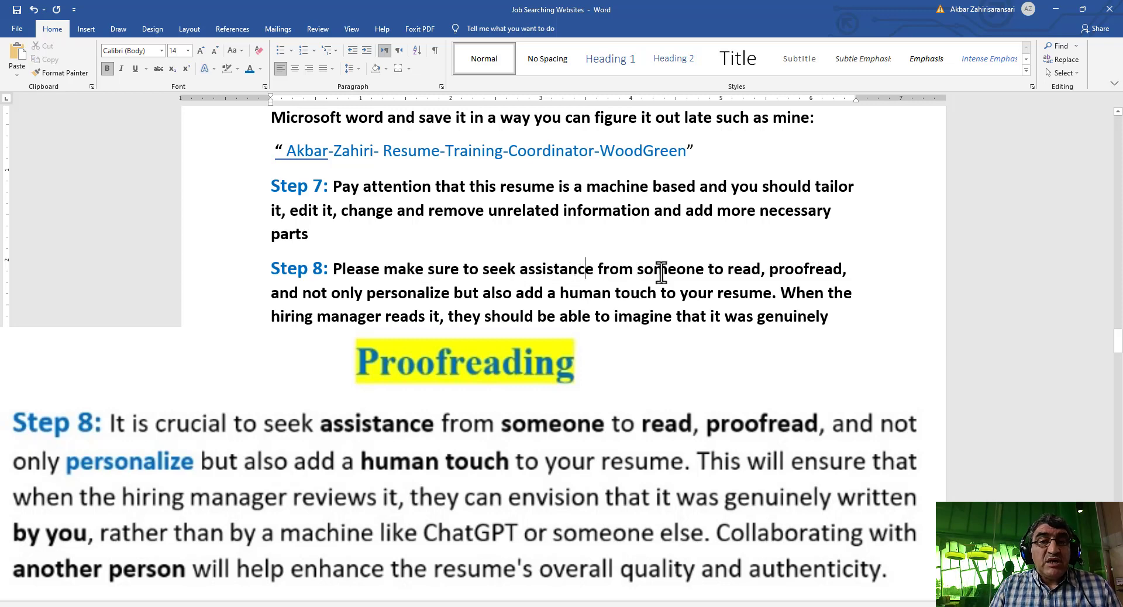
double_click(784, 270)
click(702, 270)
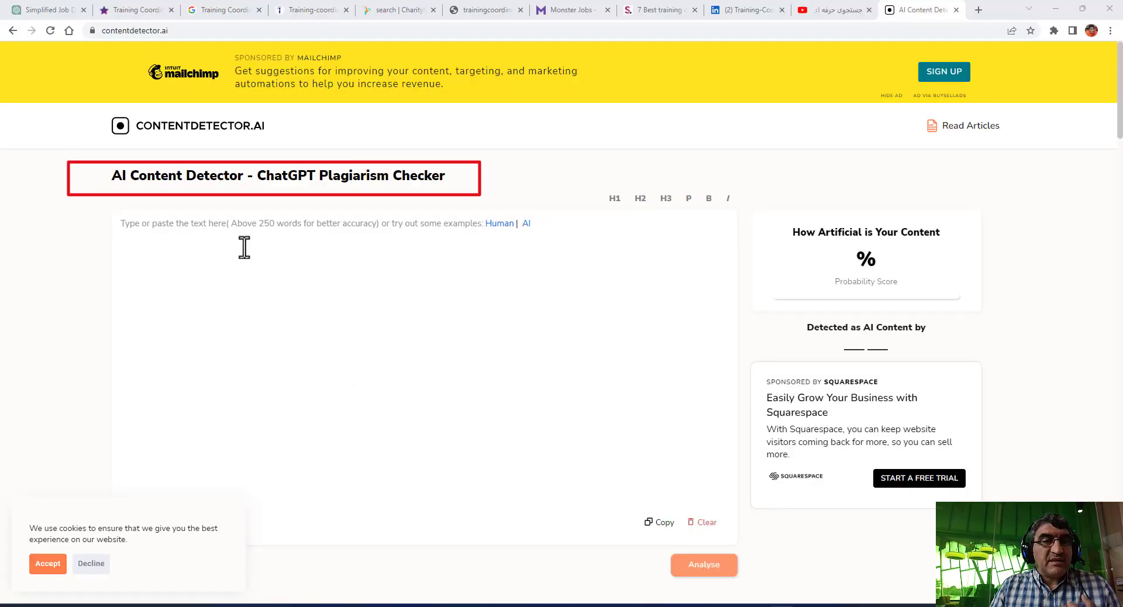
Step: Analyse the pasted draft résumé in ContentDetector.AI (27.4%, Likely Human), then select the Word résumé text
click(206, 229)
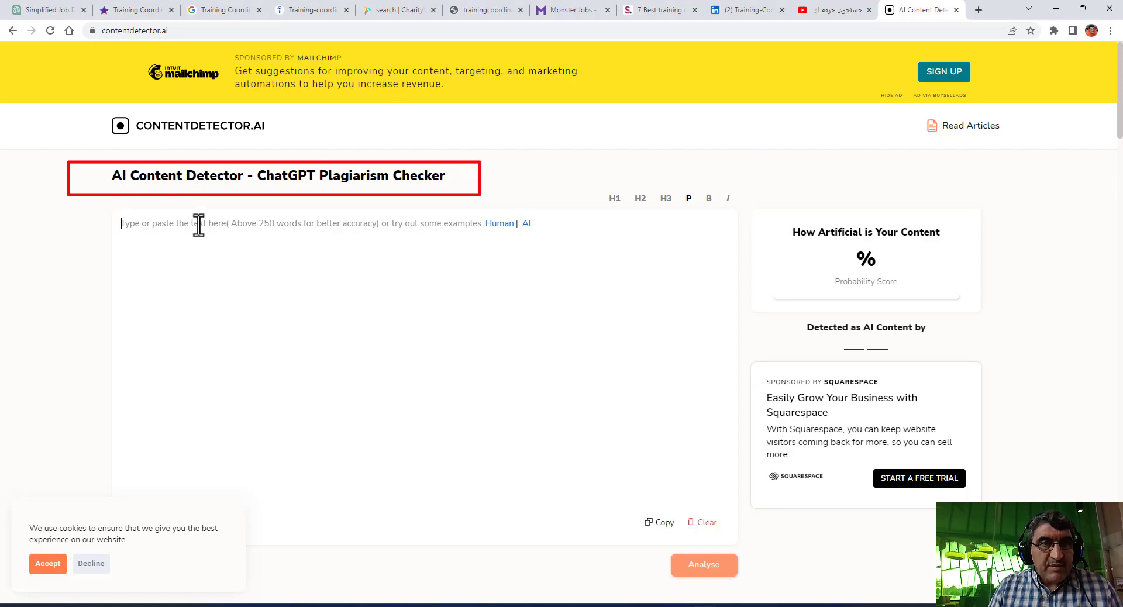
key(ctrl+v)
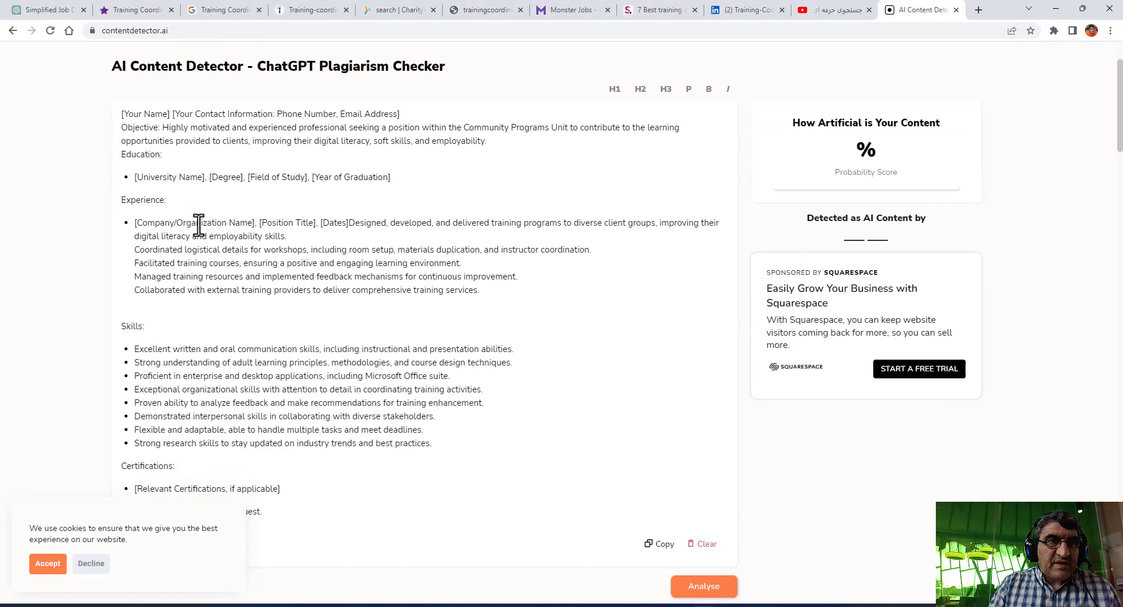
scroll(444, 255, down, 3)
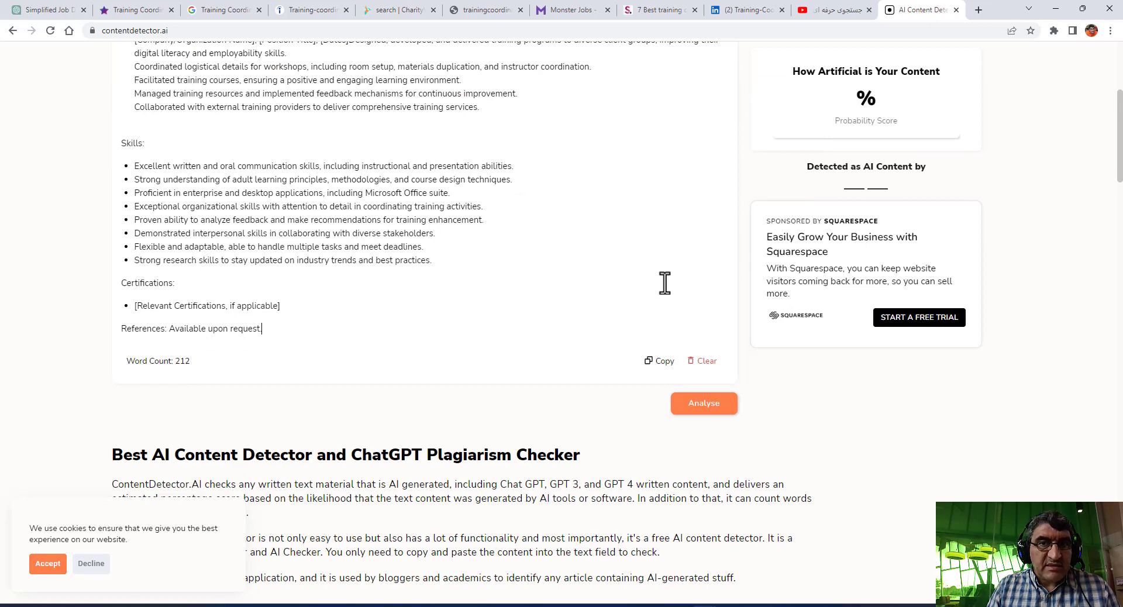
click(704, 407)
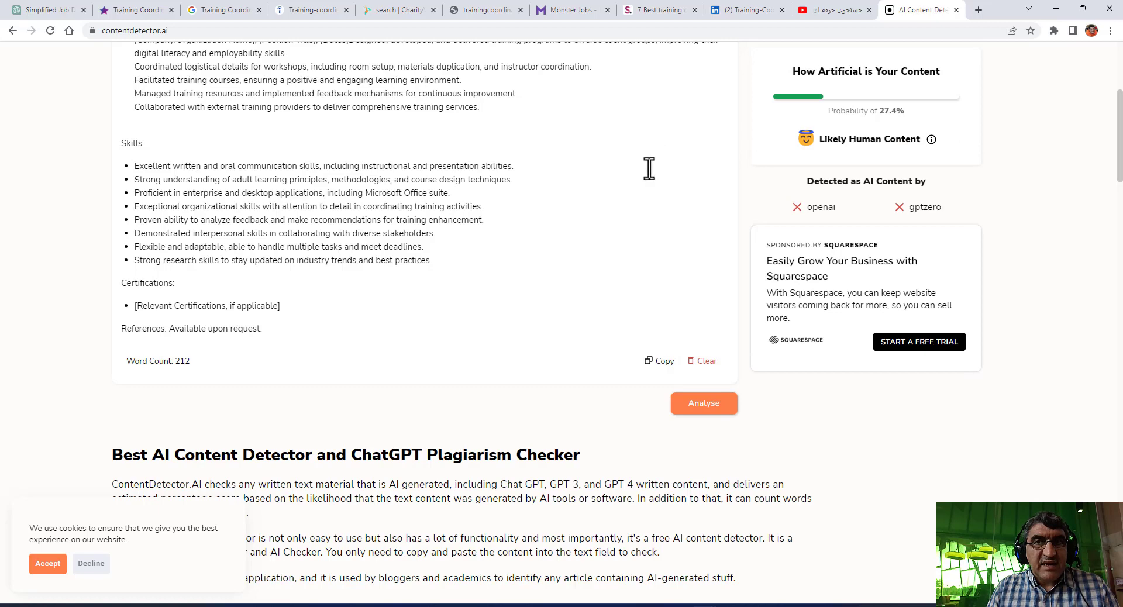
scroll(877, 216, up, 4)
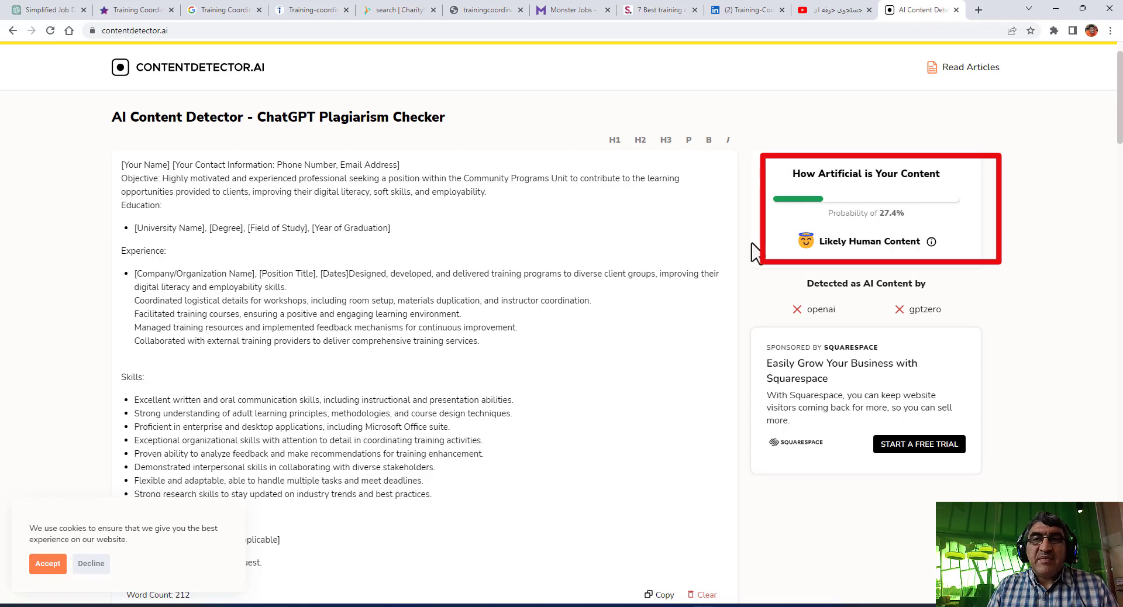
key(alt+Tab)
mouse_move(423, 370)
mouse_down()
mouse_move(332, 230)
mouse_move(344, 43)
mouse_move(257, 75)
mouse_move(223, 136)
mouse_up()
Step: Replace the detector's draft with the tailored Word résumé and analyse it, scoring 7.9% Likely Human
click(46, 59)
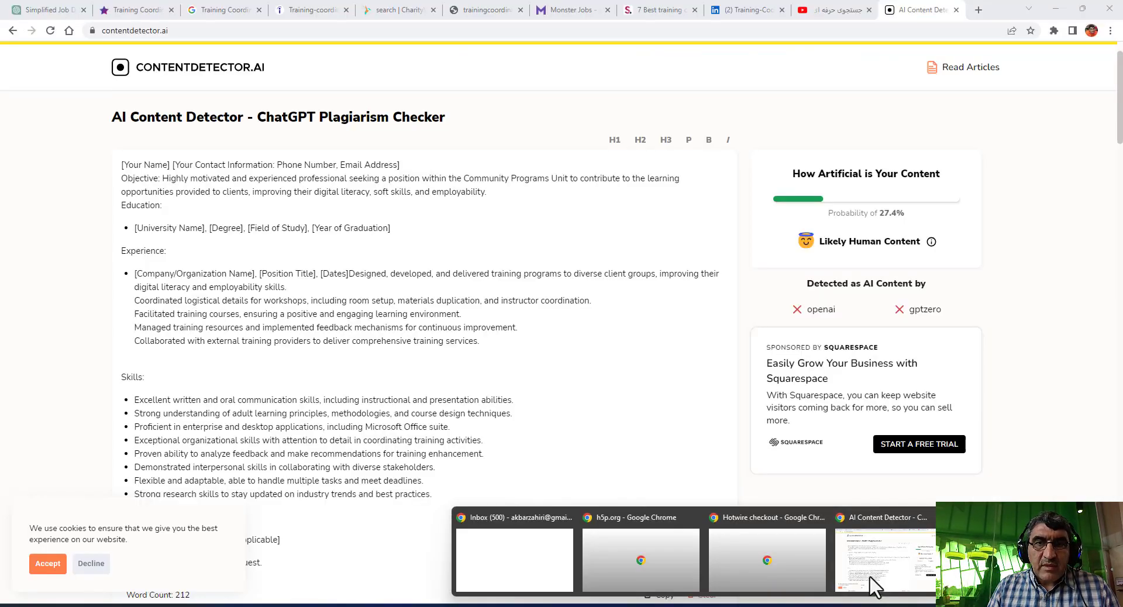
click(869, 581)
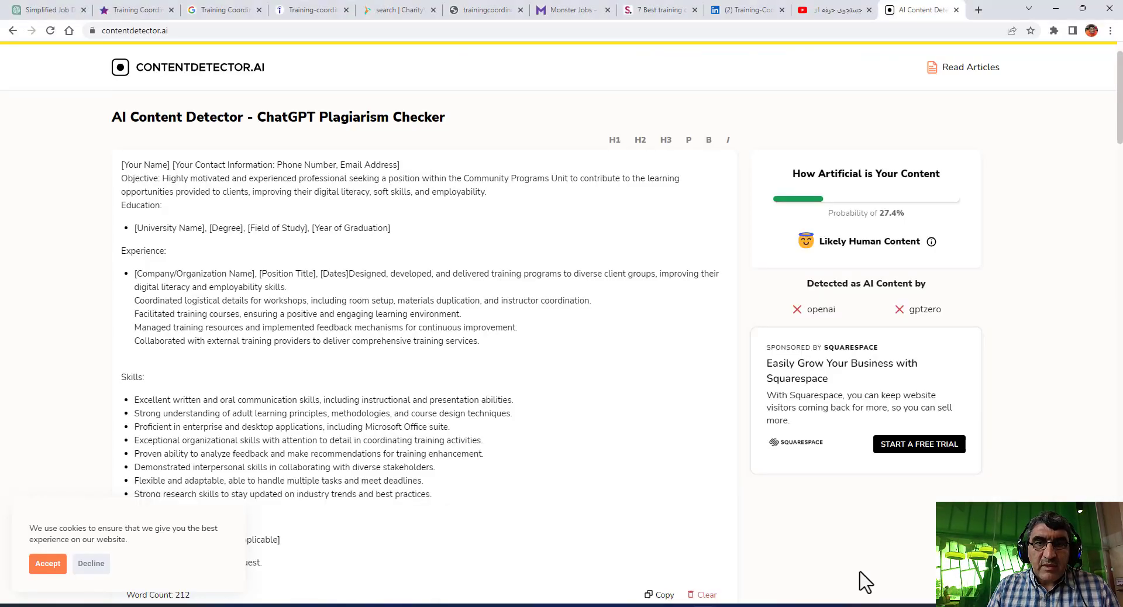
key(ctrl+a)
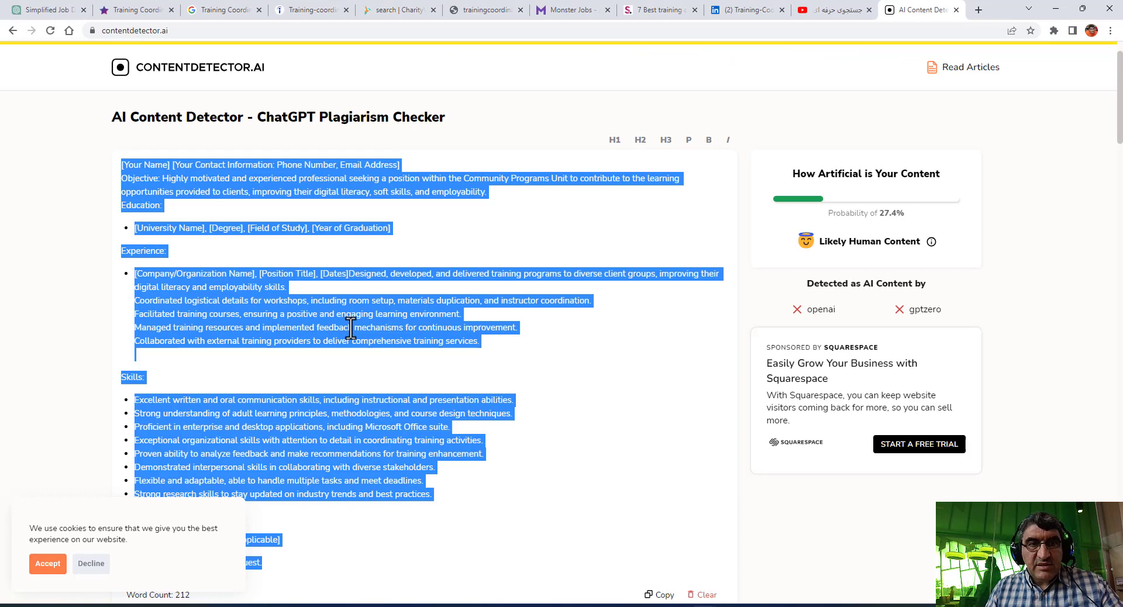
key(ctrl+v)
click(697, 587)
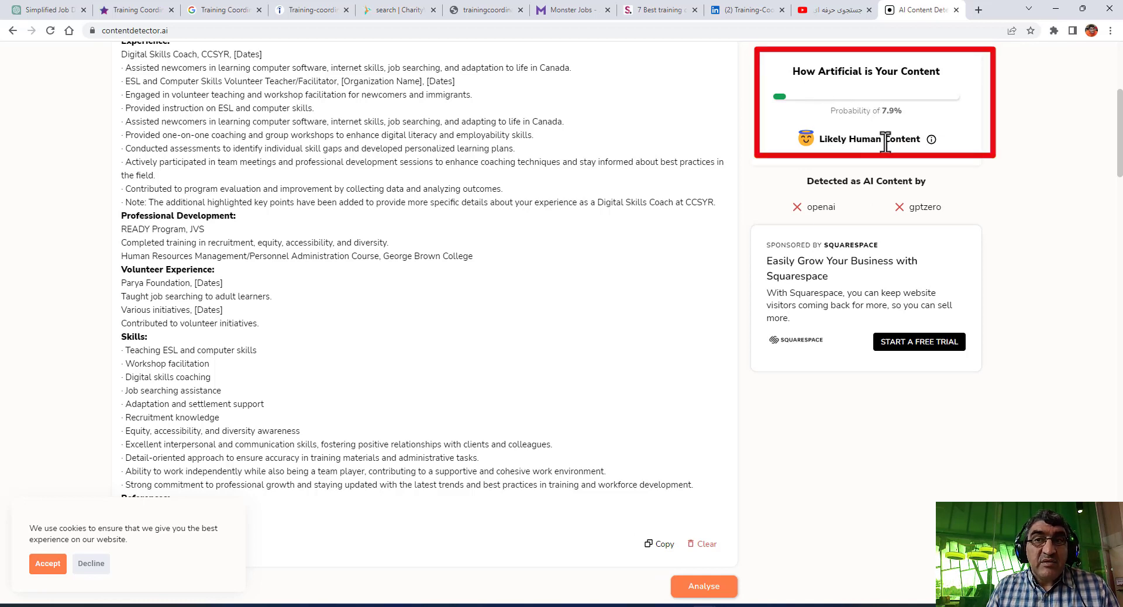
scroll(593, 162, up, 4)
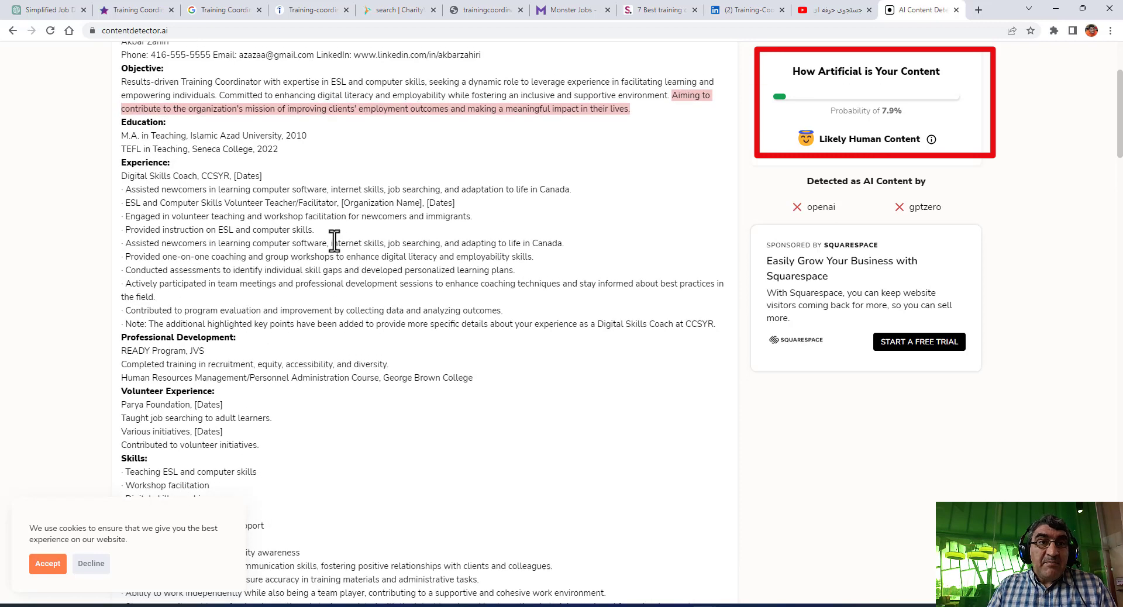
mouse_move(672, 221)
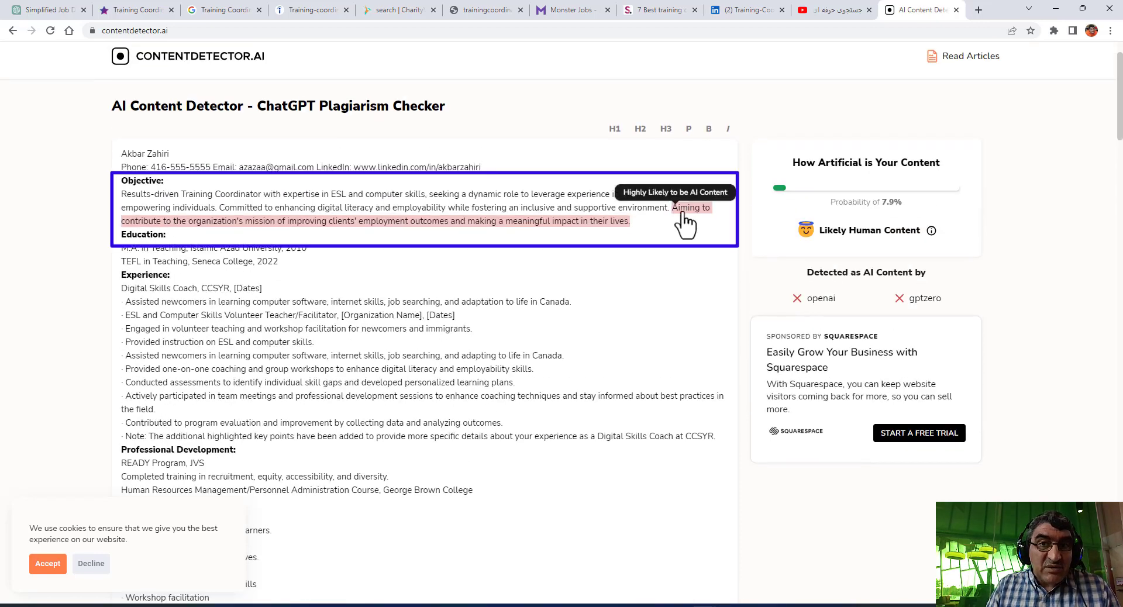
mouse_move(535, 234)
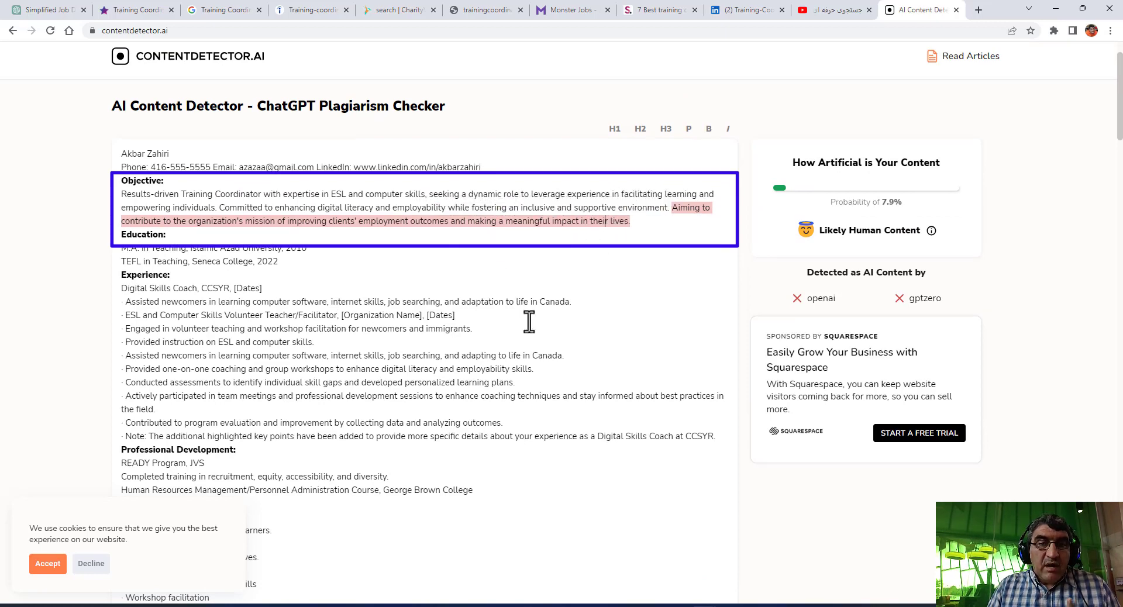
click(725, 544)
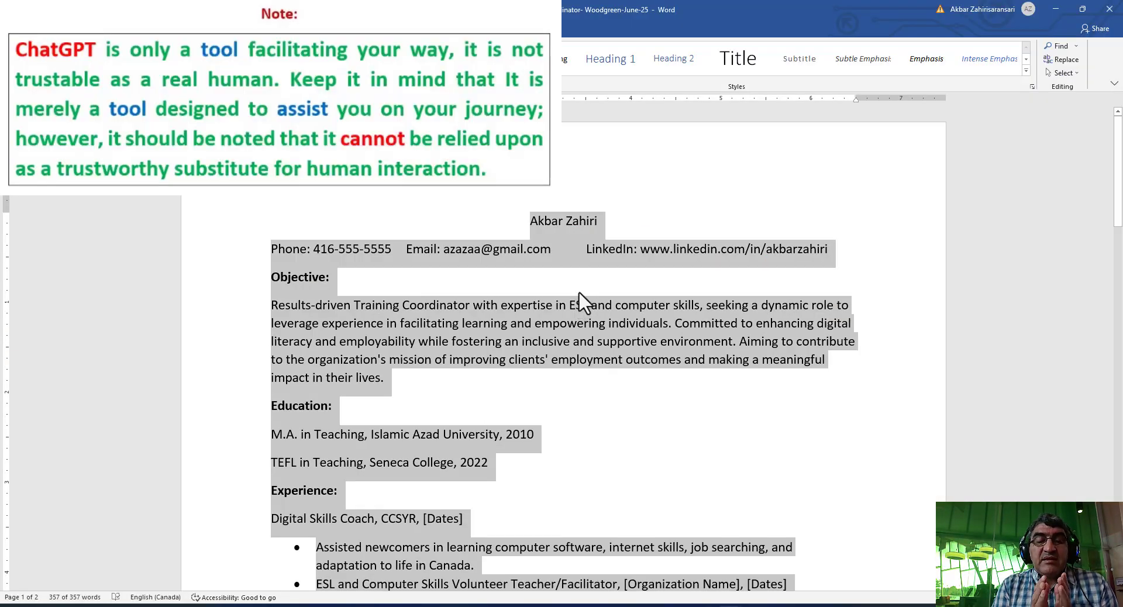
Step: Return to the Job Searching Websites guide and select 'proofread' in Step 8
click(570, 307)
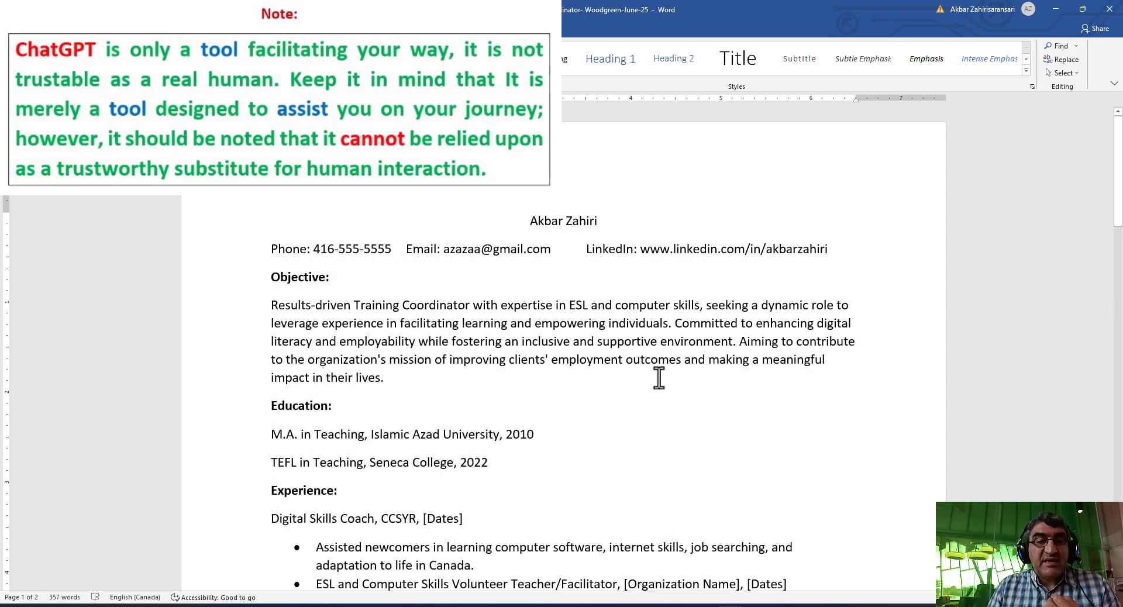
click(789, 553)
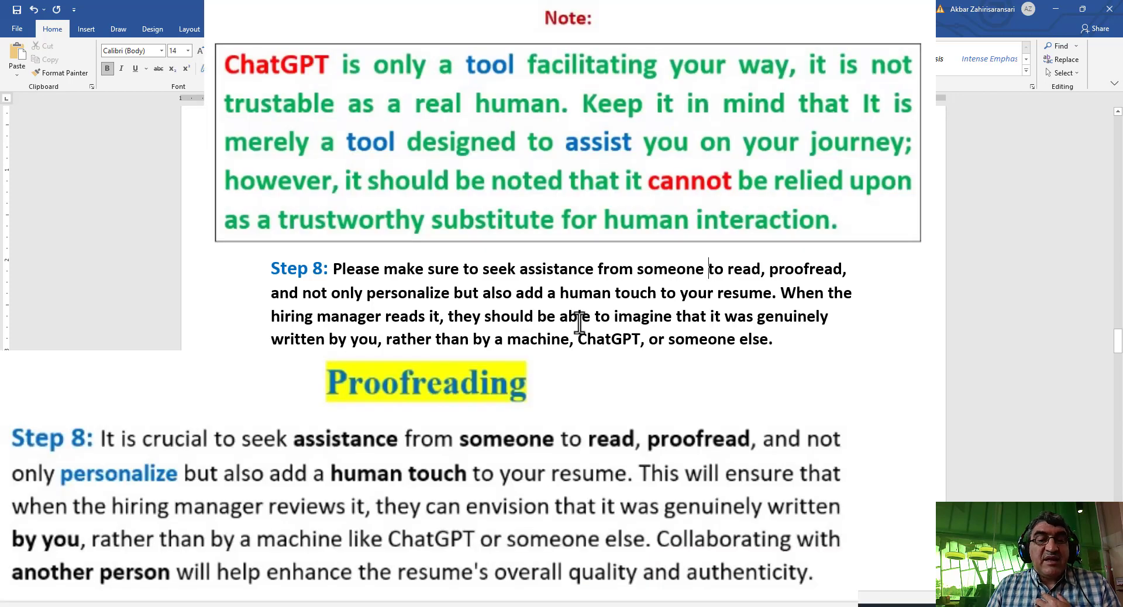
double_click(795, 270)
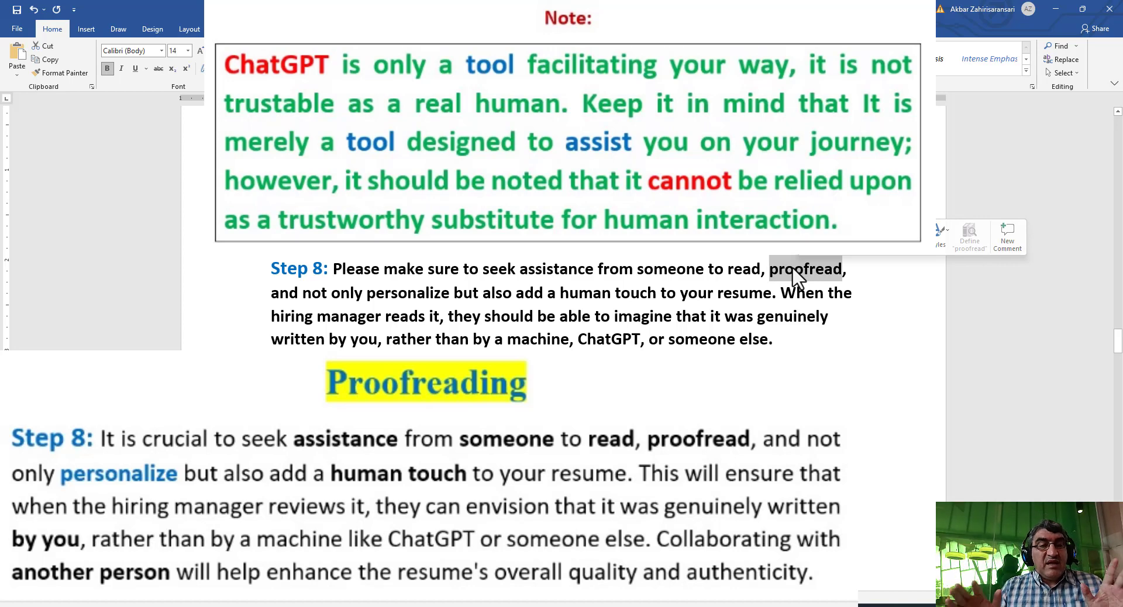